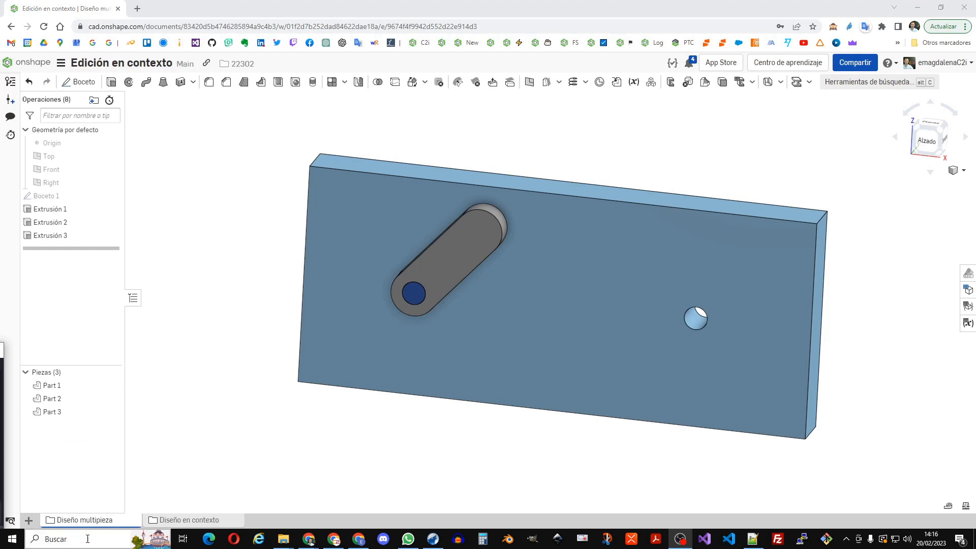
# Step: Open the Diseño multipieza folder, edit Boceto 1 and delete the angle dimension between the slot's centreline and the horizontal centreline
pyautogui.click(80, 520)
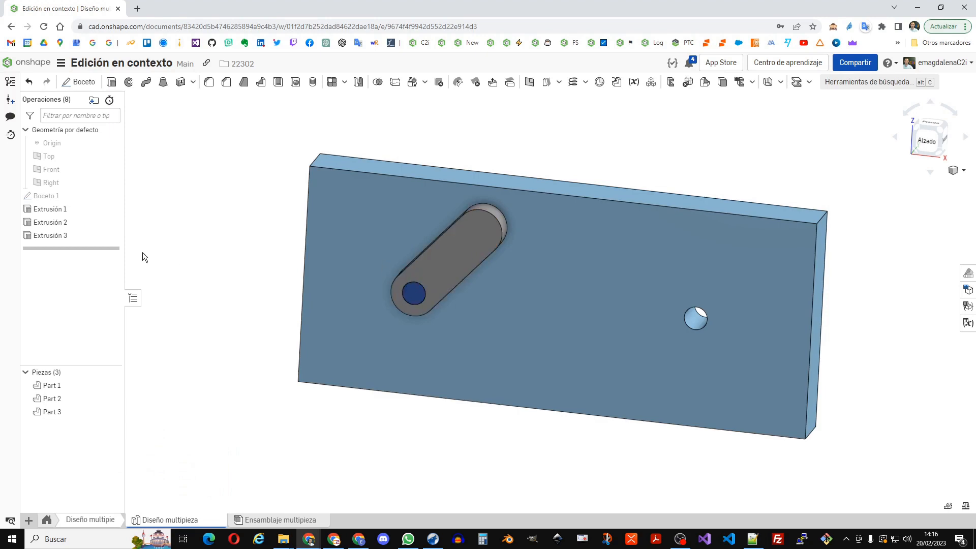
pyautogui.moveTo(429, 248)
pyautogui.mouseDown(button='right')
pyautogui.moveTo(397, 262)
pyautogui.moveTo(417, 255)
pyautogui.mouseUp(button='right')
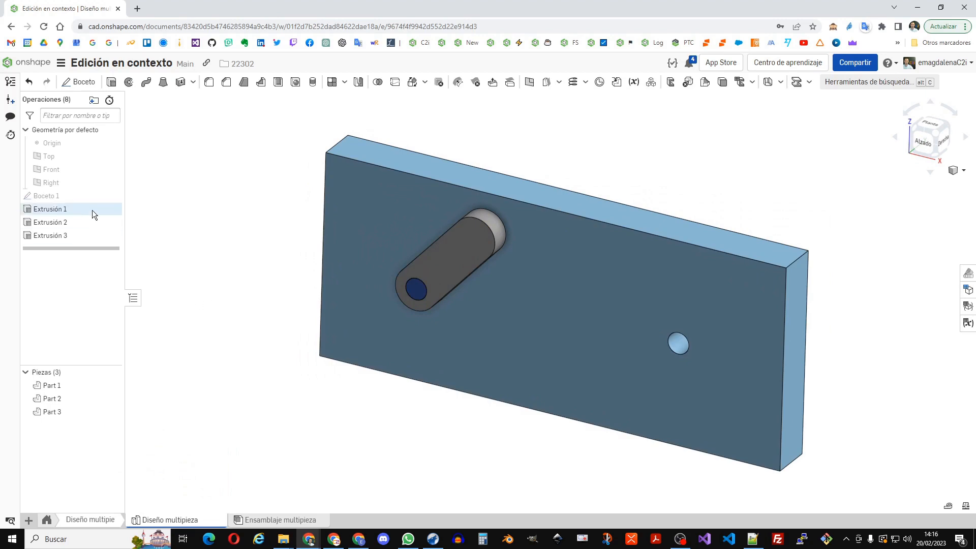
pyautogui.doubleClick(81, 197)
pyautogui.press('n')
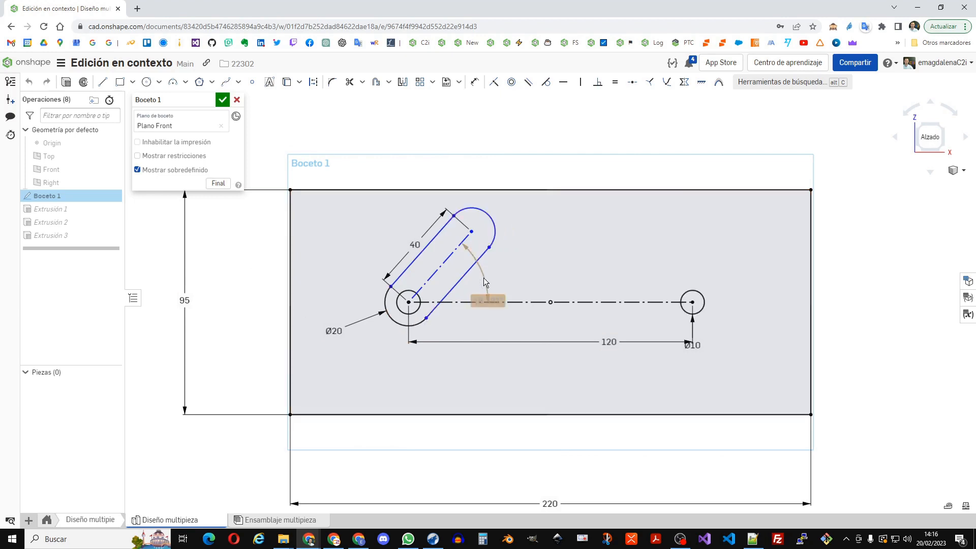
pyautogui.press('Delete')
# Step: Make the slot's free end arc tangent to the upper edge of the plate rectangle
pyautogui.click(473, 209)
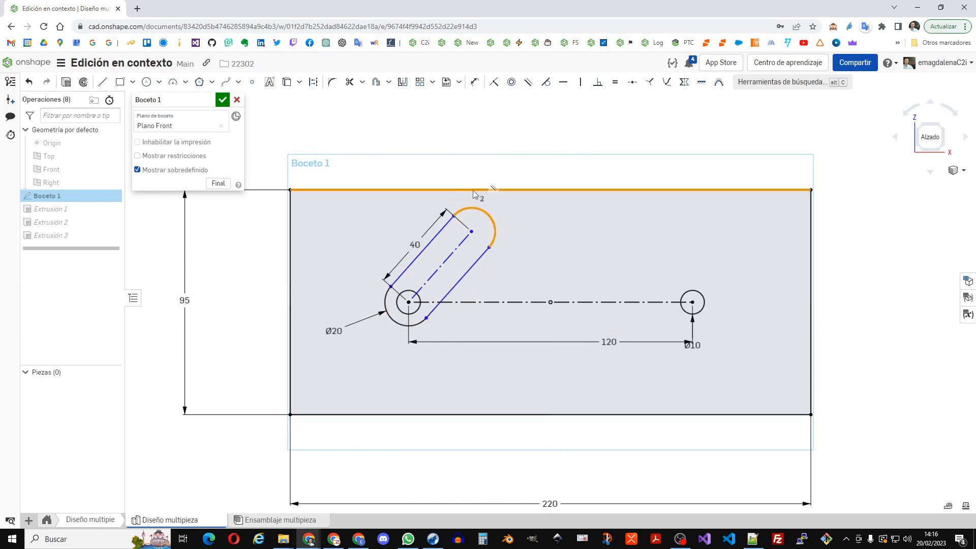
pyautogui.click(474, 191)
pyautogui.click(546, 82)
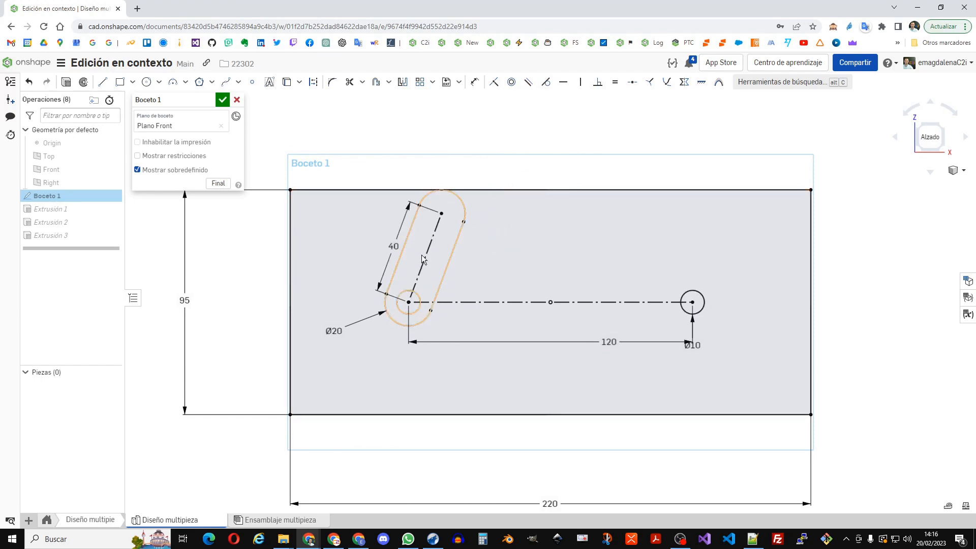
# Step: Add a driven angle dimension between the slot's centreline and the horizontal centreline
pyautogui.press('d')
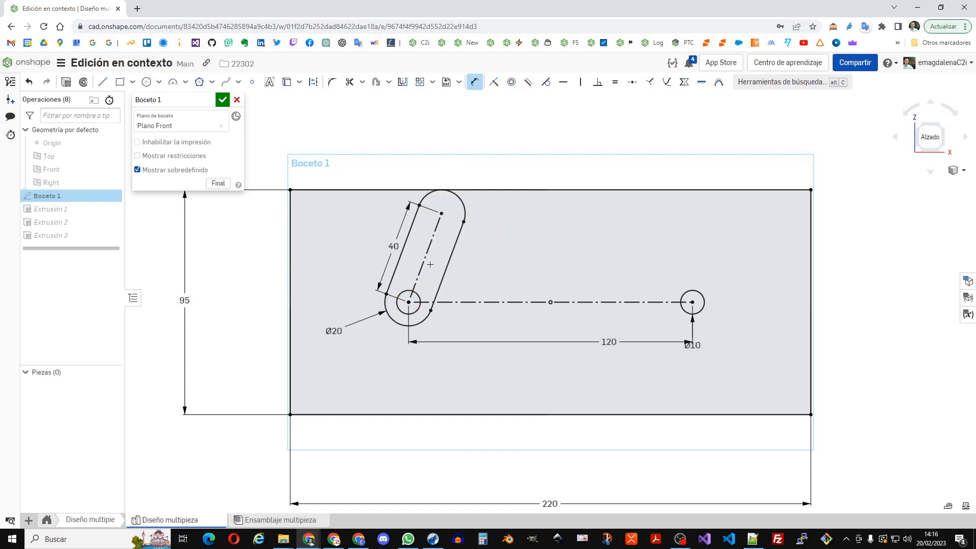
pyautogui.click(426, 264)
pyautogui.click(478, 302)
pyautogui.click(478, 271)
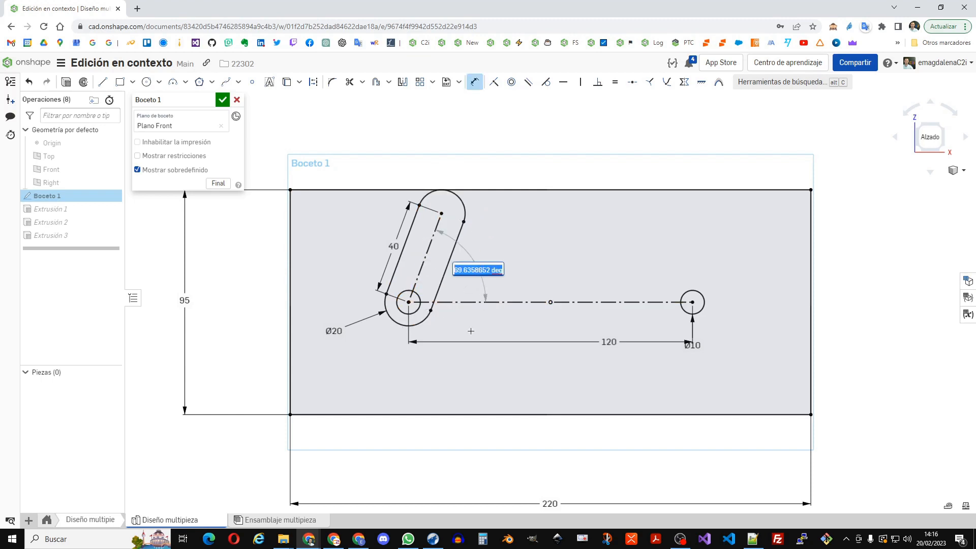
pyautogui.press('Return')
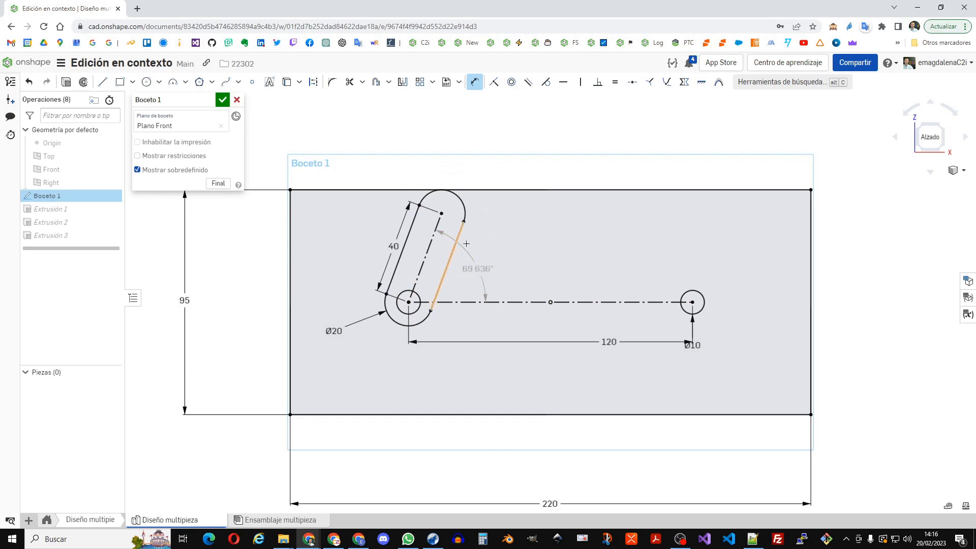
pyautogui.press('Escape')
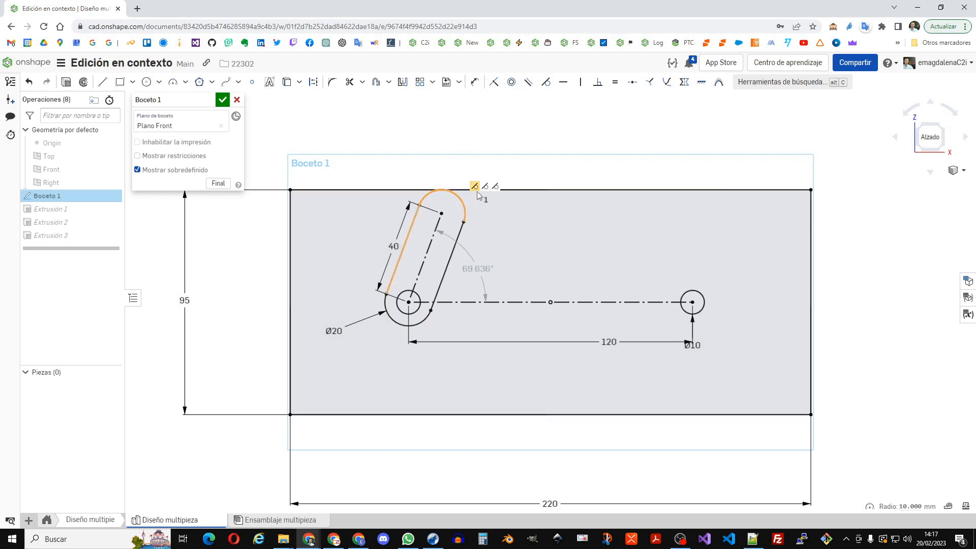
# Step: Delete the tangency between the slot's end arc and the plate's upper edge, and swing the slot down away from that edge
pyautogui.click(496, 187)
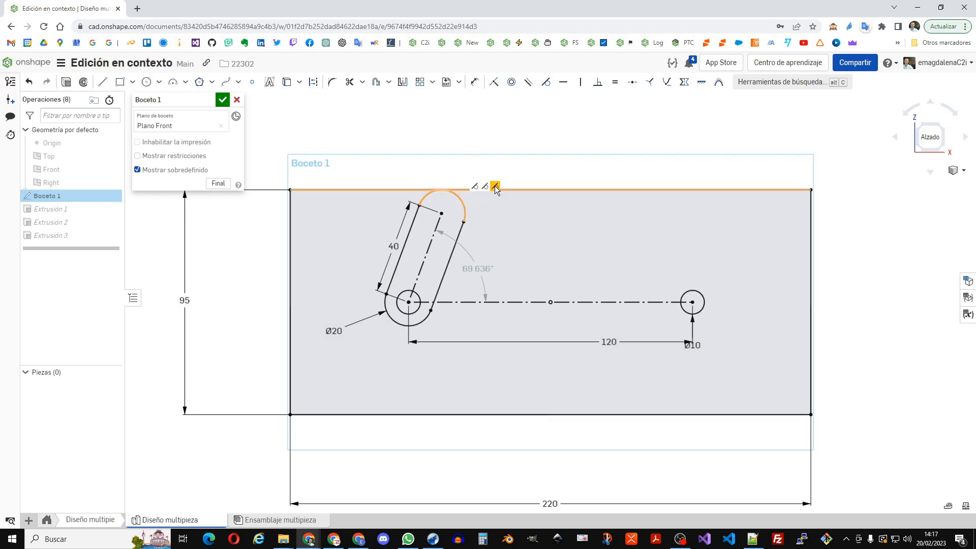
pyautogui.press('Delete')
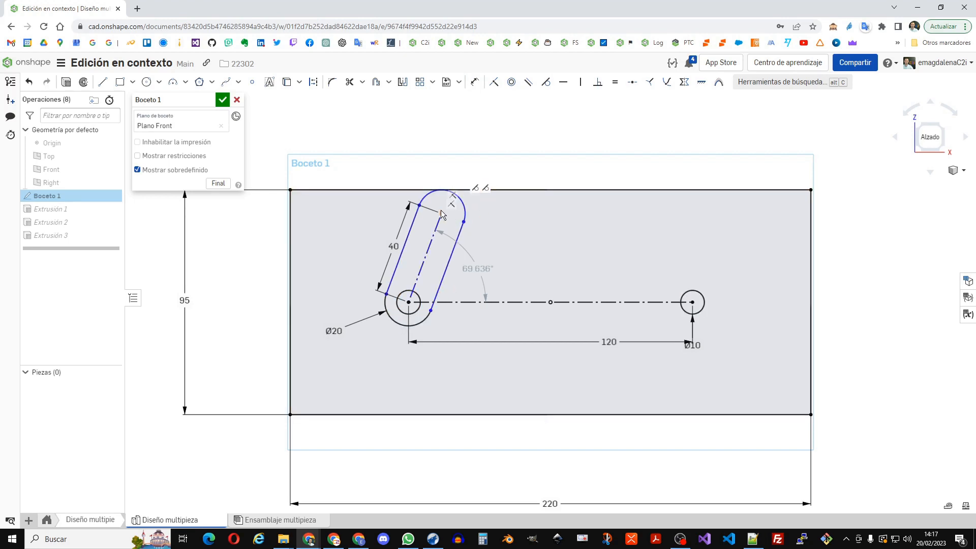
pyautogui.moveTo(441, 216); pyautogui.dragTo(480, 244)
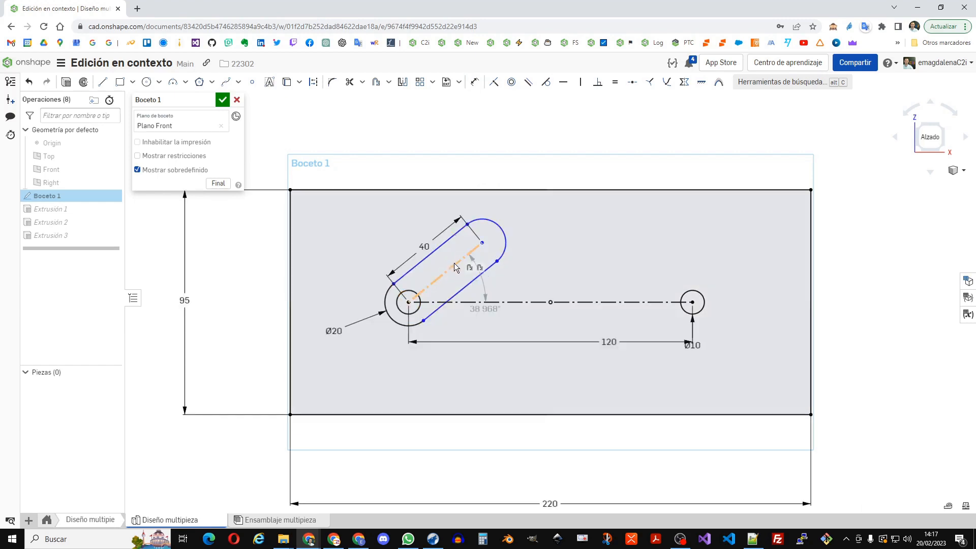
# Step: Constrain the slot's centreline to be horizontal and accept the sketch to rebuild the parts
pyautogui.click(455, 265)
pyautogui.press('h')
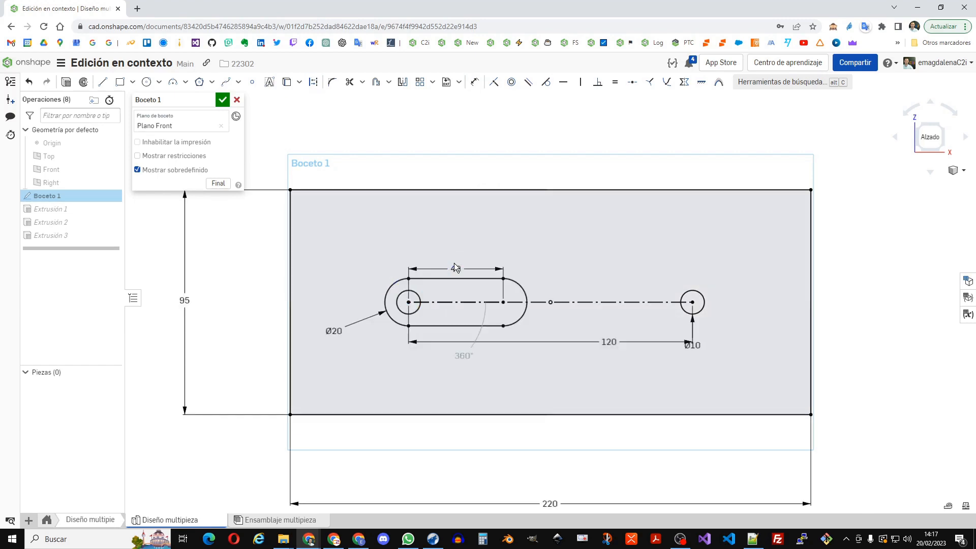
pyautogui.click(223, 100)
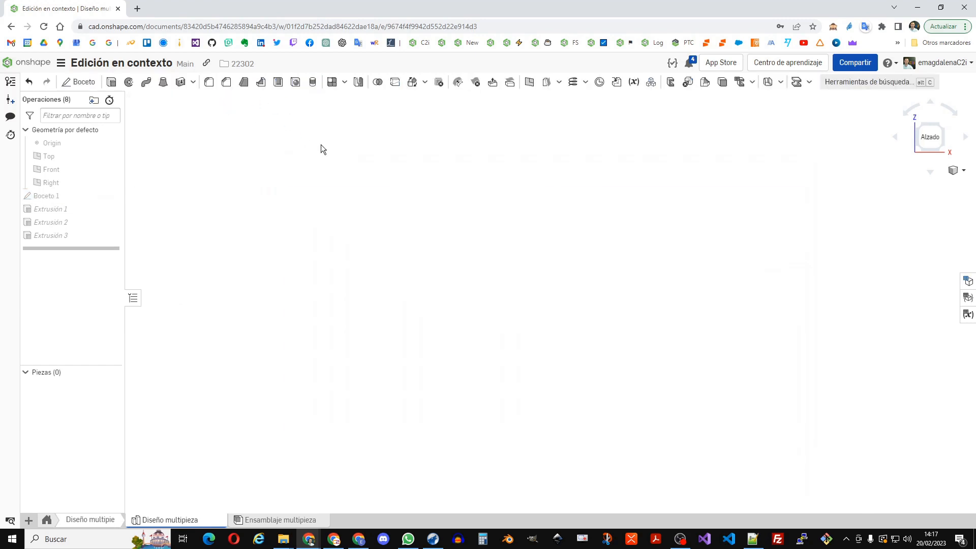
pyautogui.moveTo(467, 182); pyautogui.dragTo(442, 204, button='right')
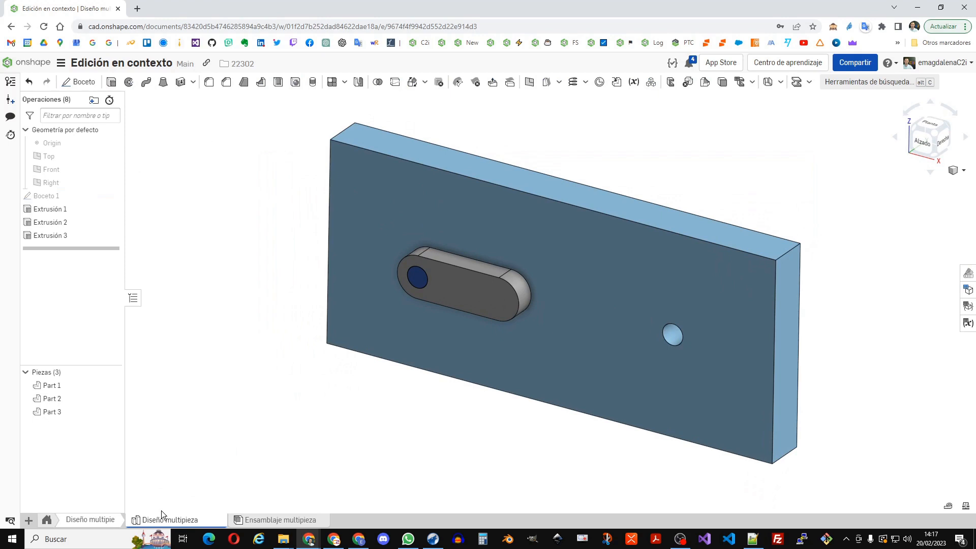
# Step: Insert all parts of the Diseño multipieza part studio into the Ensamblaje multipieza assembly
pyautogui.click(265, 520)
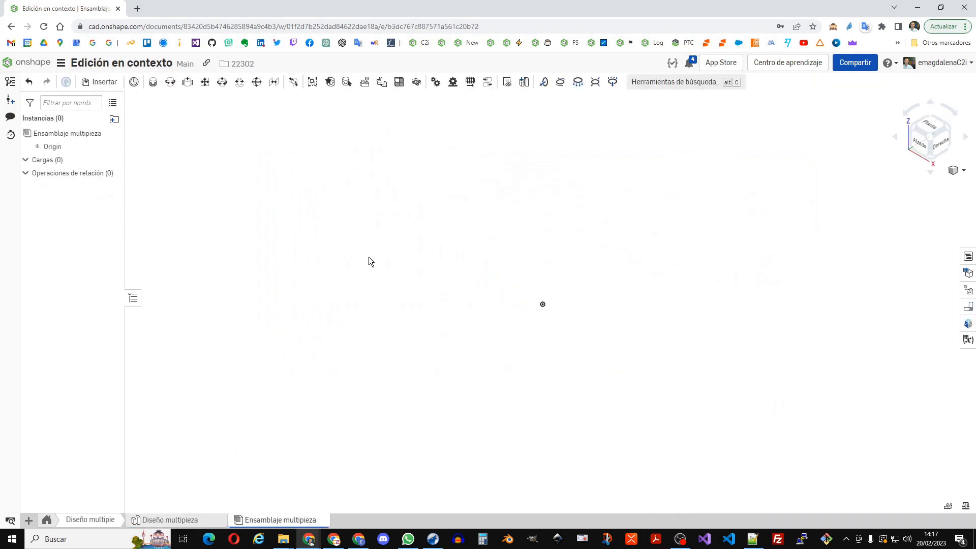
pyautogui.click(100, 83)
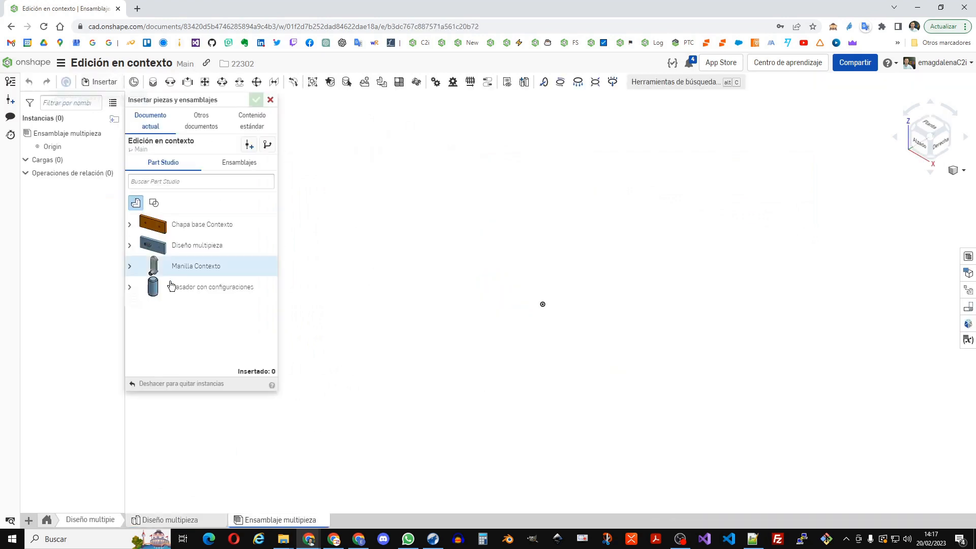
pyautogui.click(199, 246)
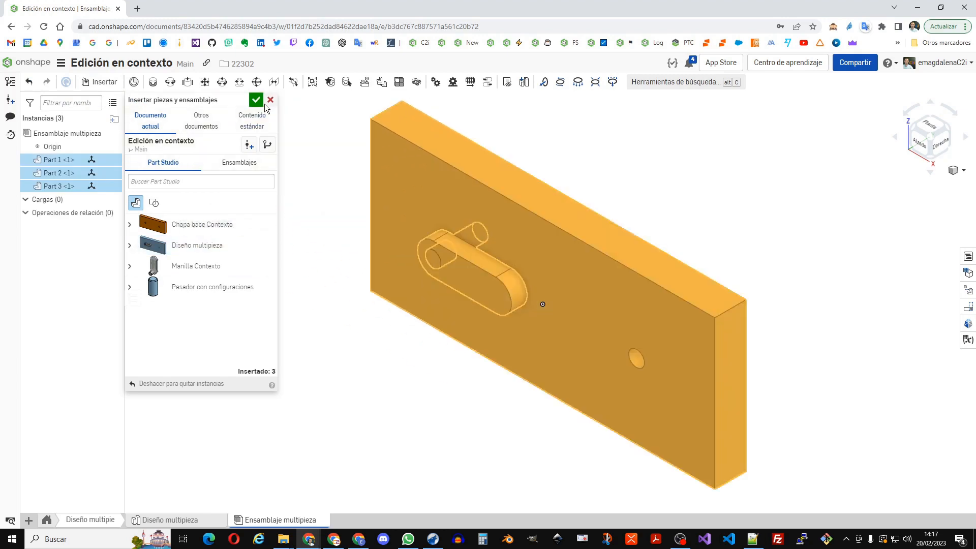
pyautogui.click(256, 100)
# Step: Fix the plate in place and move the handle and pin together clear of it
pyautogui.rightClick(481, 223)
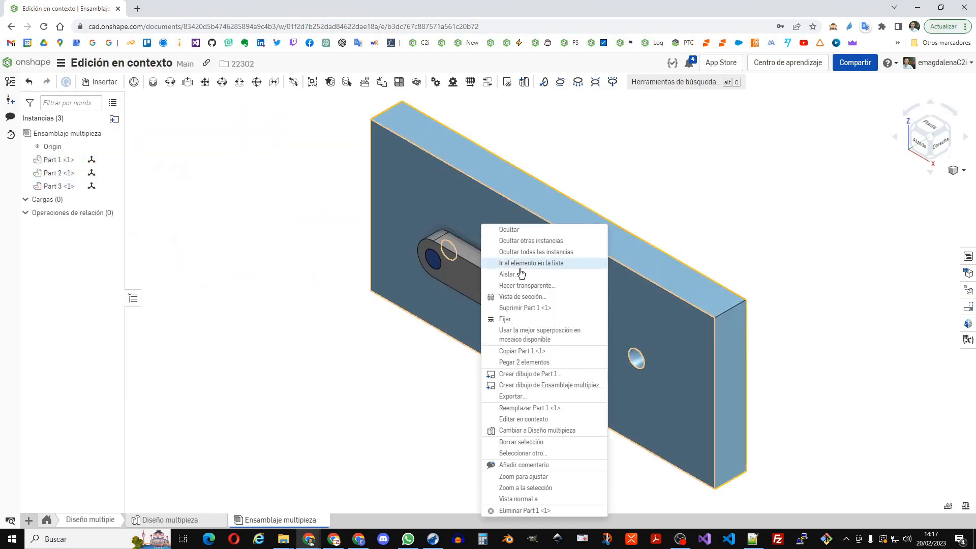
pyautogui.click(494, 321)
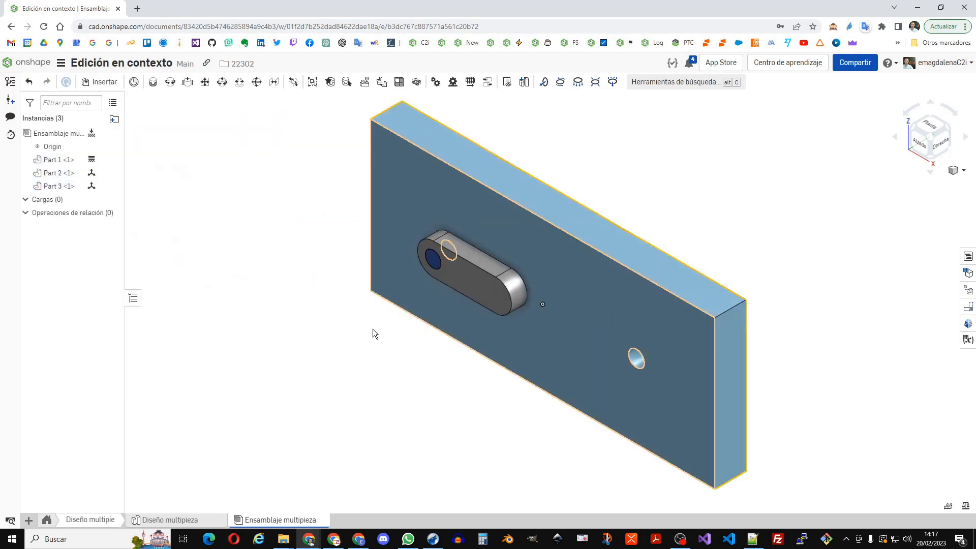
pyautogui.moveTo(381, 407); pyautogui.dragTo(606, 190)
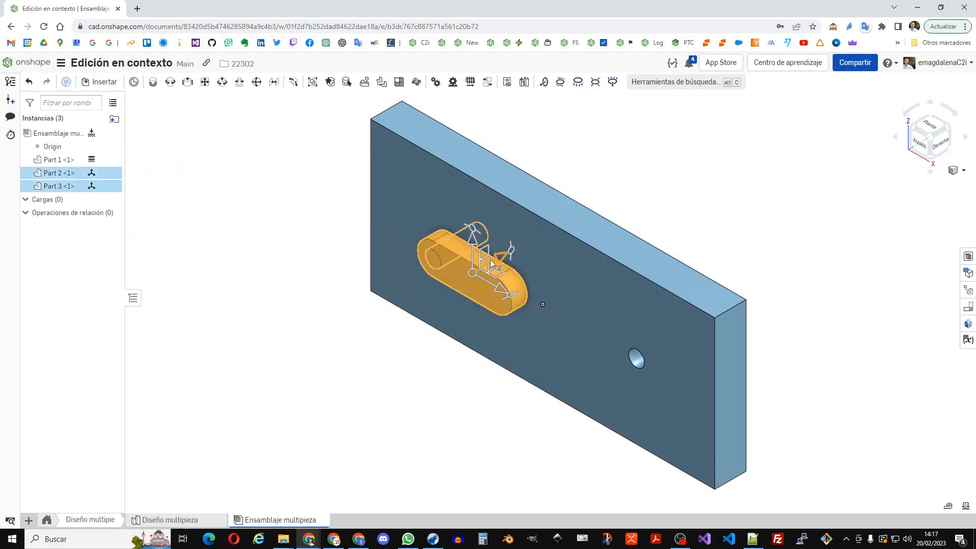
pyautogui.moveTo(502, 260); pyautogui.dragTo(295, 311)
pyautogui.click(287, 238)
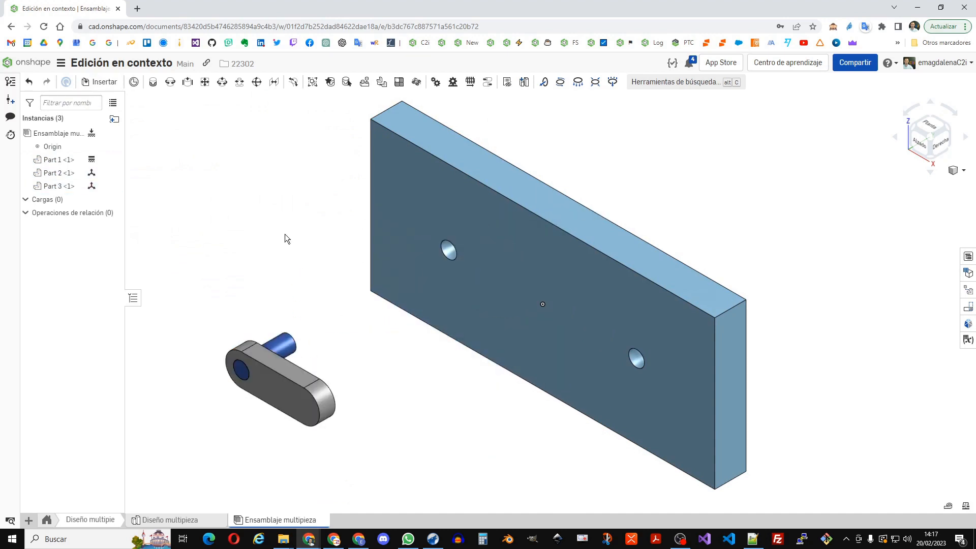
# Step: Fasten the pin's rear end to the rear opening of the plate hole nearest its original position with a Cerrado mate
pyautogui.click(152, 81)
pyautogui.moveTo(316, 252); pyautogui.dragTo(278, 257, button='right')
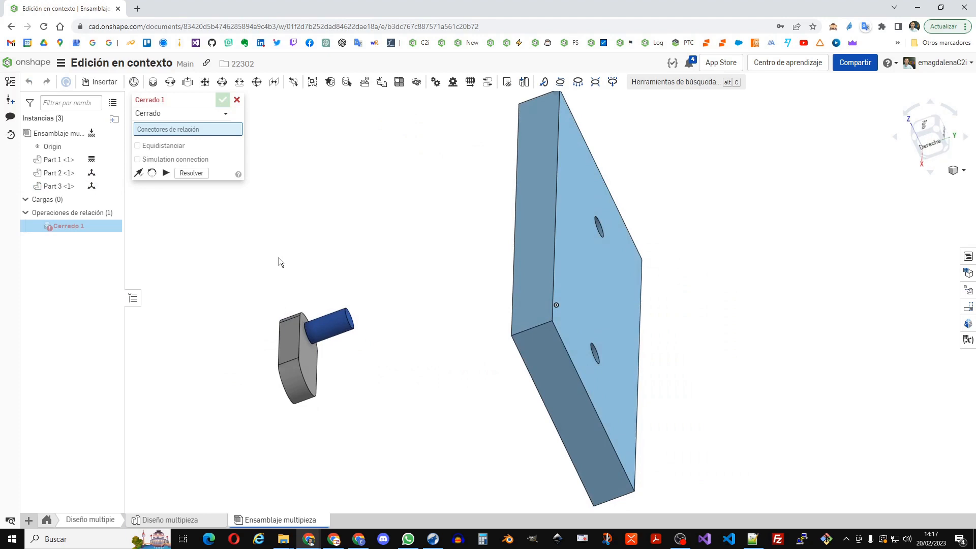
pyautogui.click(352, 318)
pyautogui.click(600, 226)
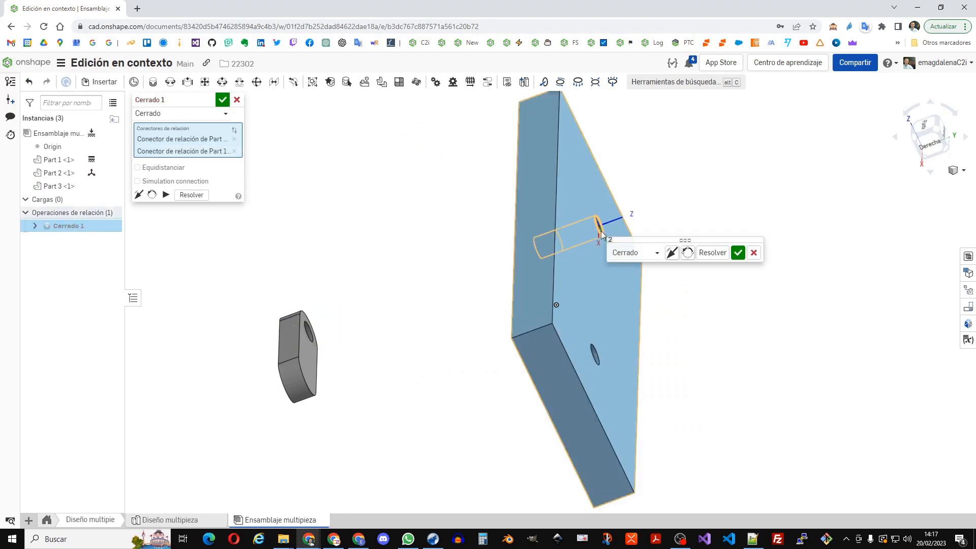
pyautogui.click(745, 257)
# Step: Set up a Revolución mate between the handle's front hole edge and the pin's front end, and preview its motion
pyautogui.hotkey('shift', '7')
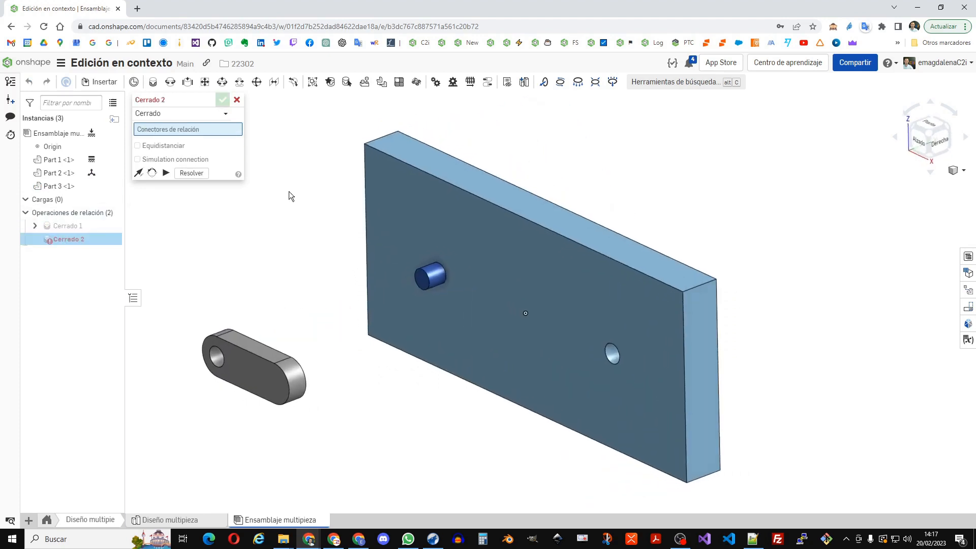
pyautogui.click(153, 118)
pyautogui.click(162, 156)
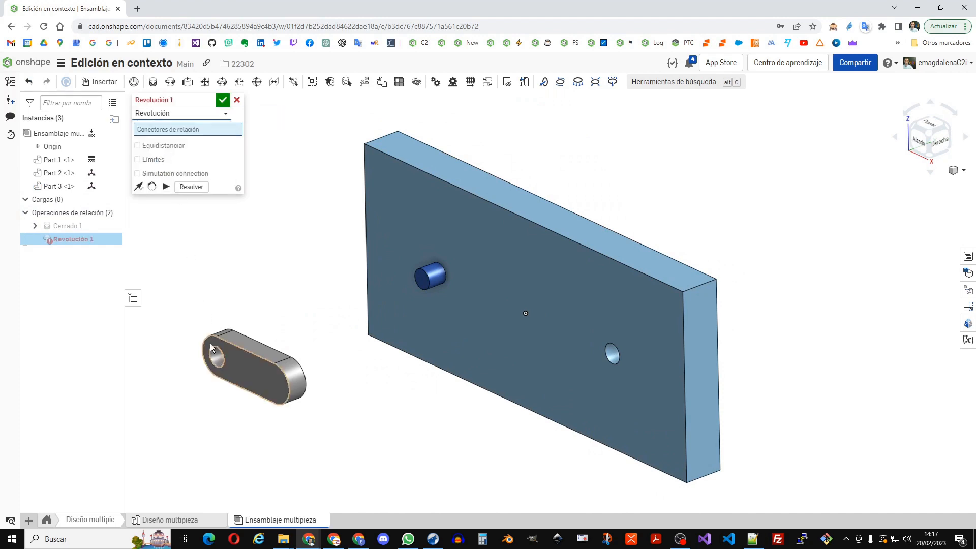
pyautogui.click(220, 356)
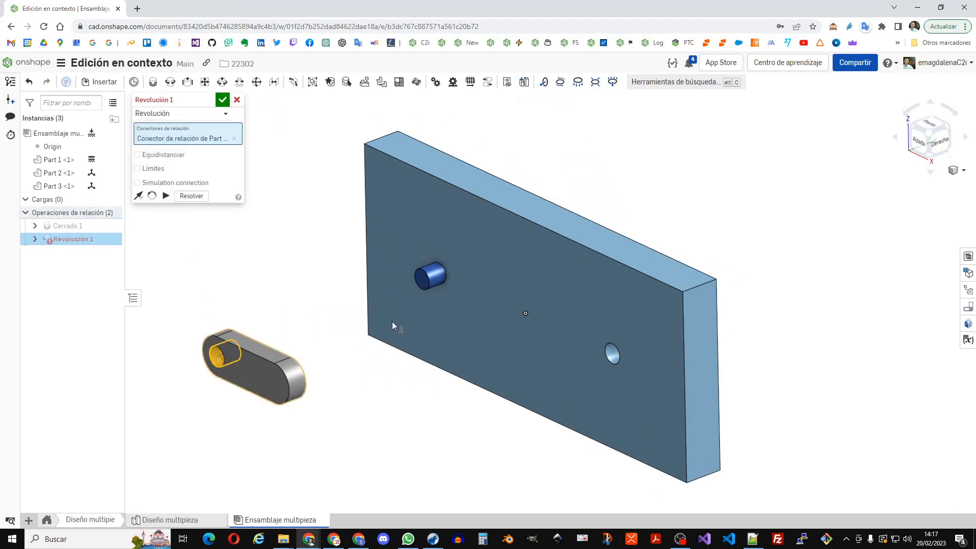
pyautogui.click(423, 283)
pyautogui.click(167, 208)
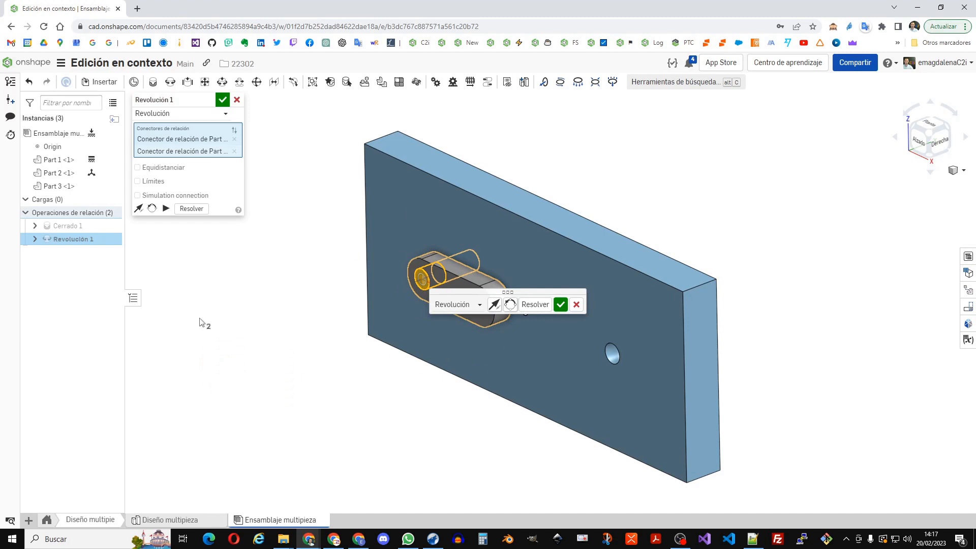
# Step: Limit the revolute mate's rotation to between -69 and 69 degrees, preview the motion and accept the mate
pyautogui.click(152, 181)
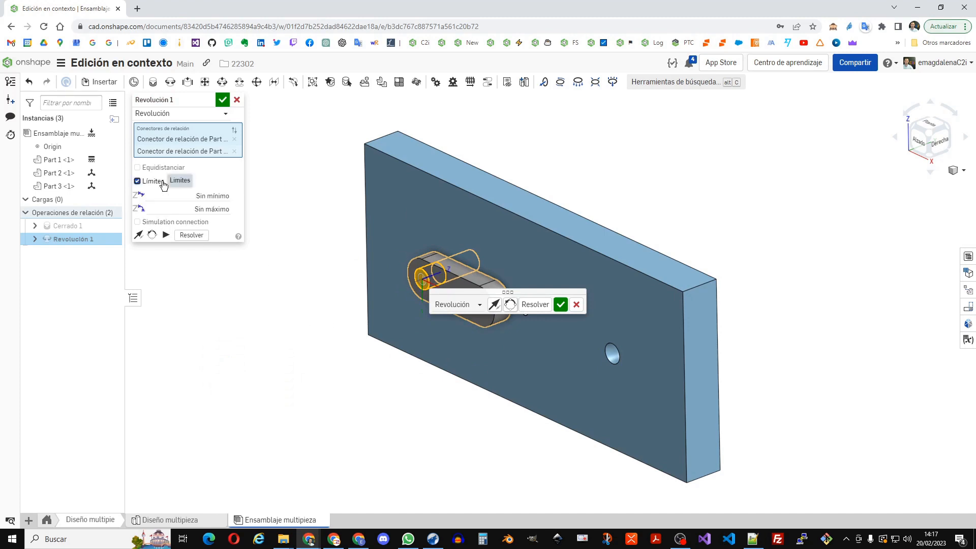
pyautogui.write('-69')
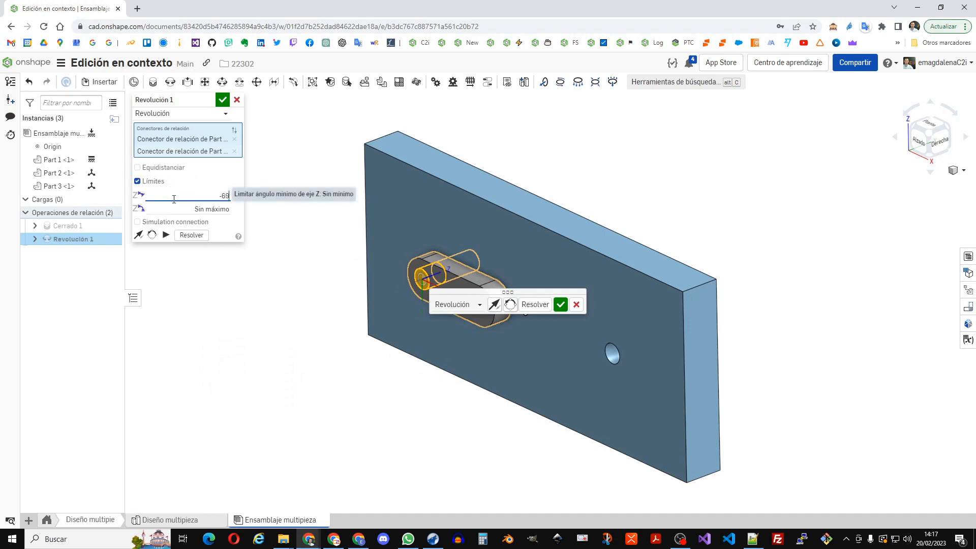
pyautogui.press('Tab')
pyautogui.write('69')
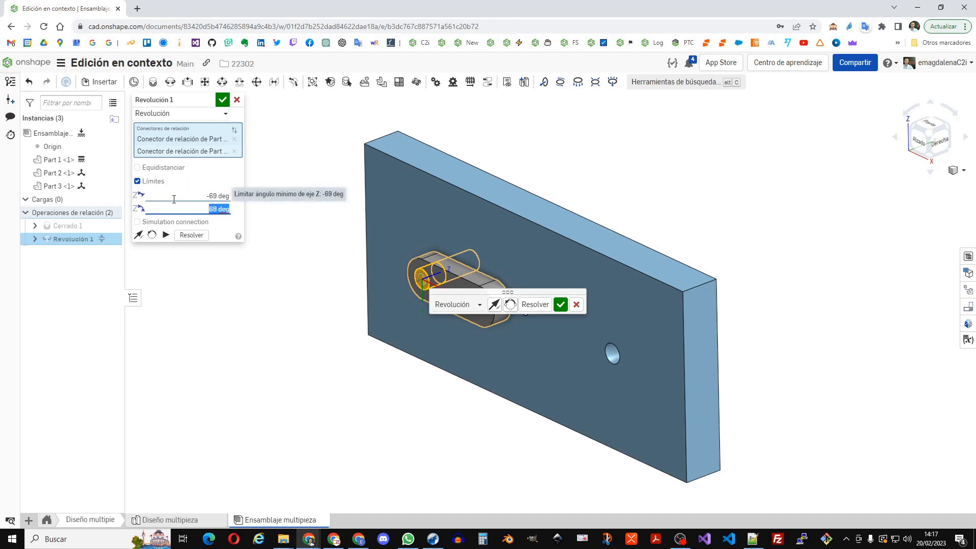
pyautogui.press('Return')
pyautogui.click(165, 236)
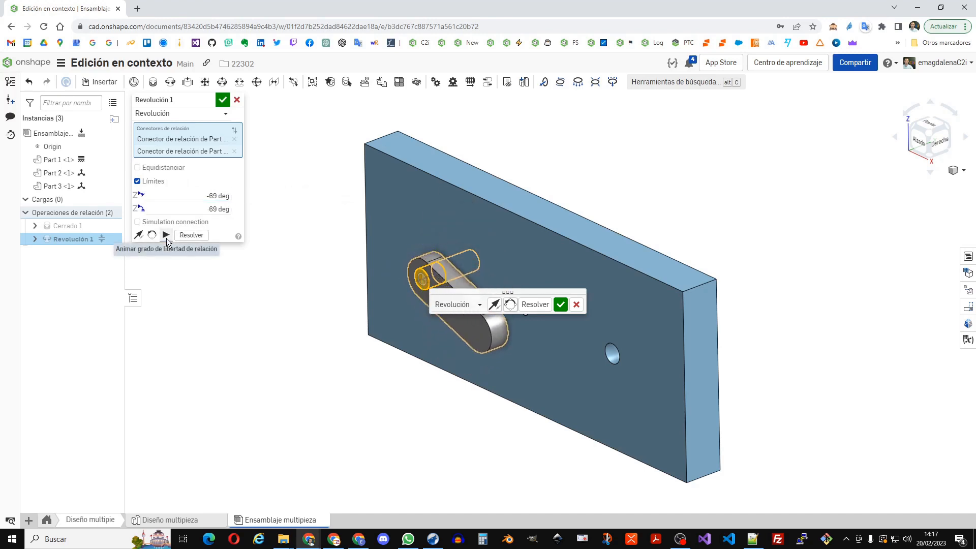
pyautogui.click(223, 100)
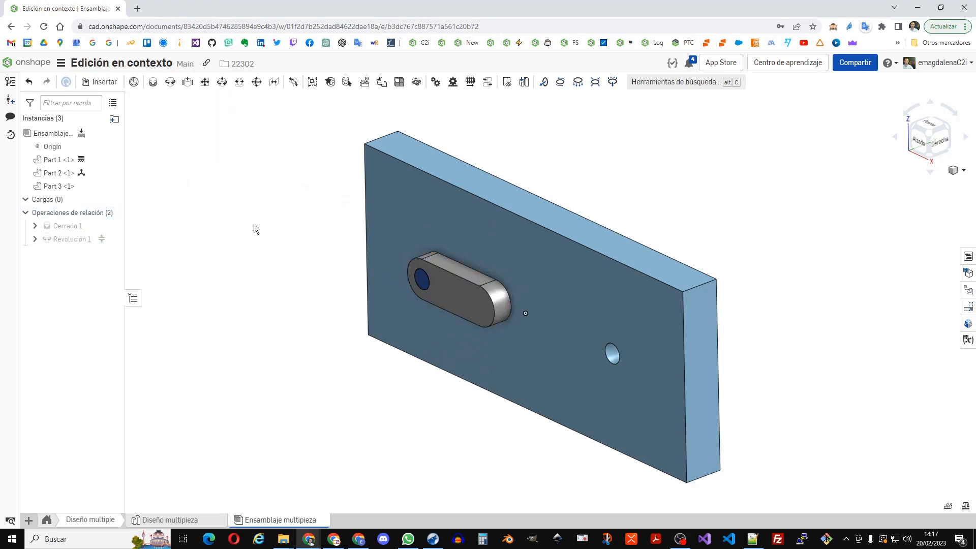
# Step: Animate the Revolución 1 mate through its angle range and swing the handle up to its limit
pyautogui.hotkey('shift', '1')
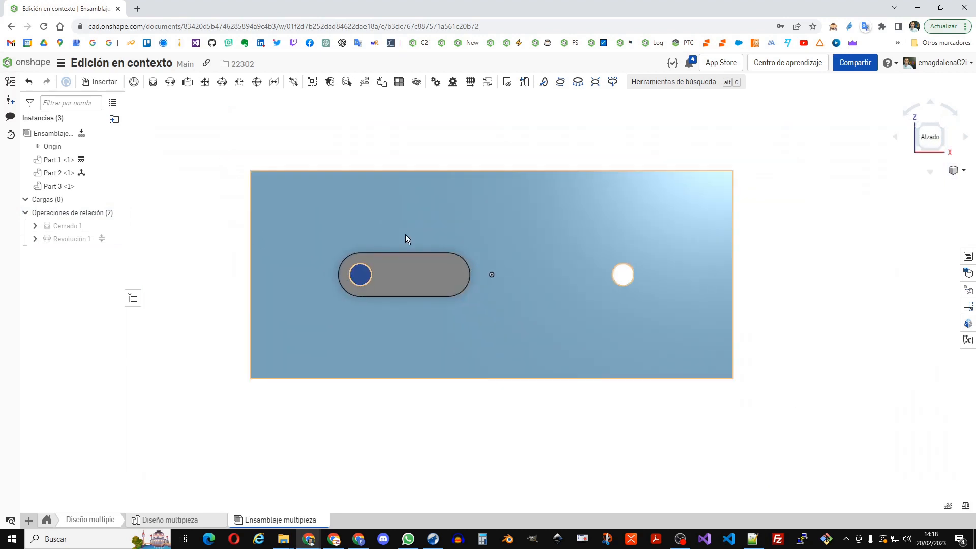
pyautogui.rightClick(60, 239)
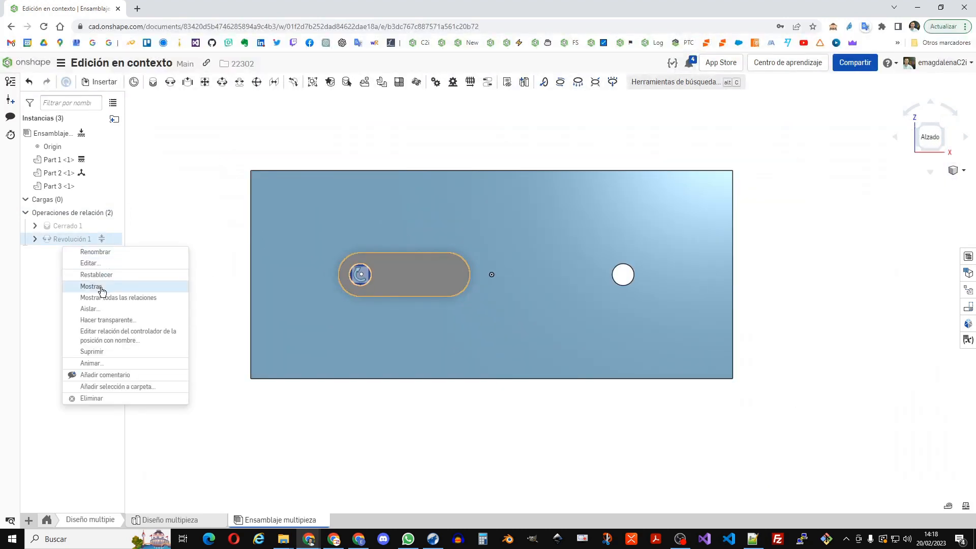
pyautogui.click(97, 363)
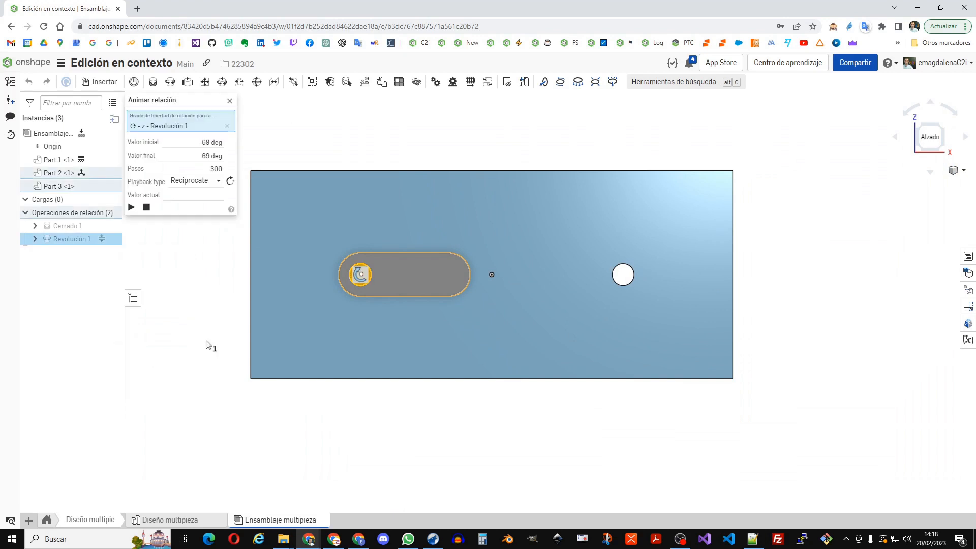
pyautogui.click(132, 207)
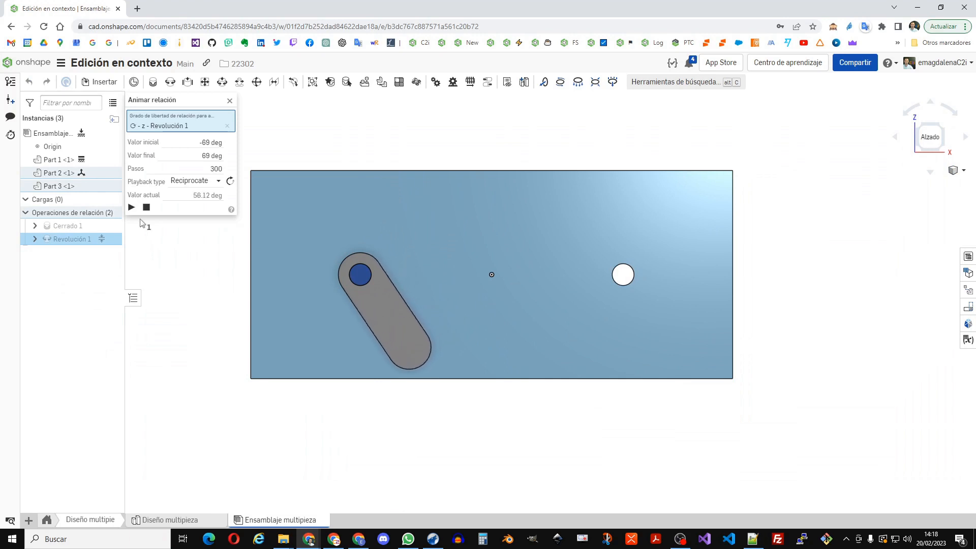
pyautogui.click(230, 100)
pyautogui.moveTo(440, 276); pyautogui.dragTo(414, 122)
pyautogui.scroll(2, 517, 154)
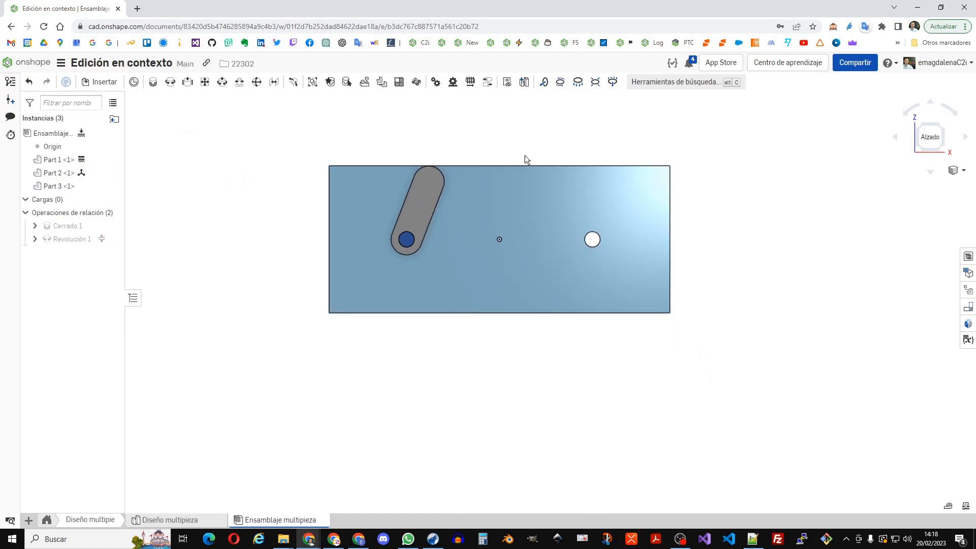
# Step: Duplicate the handle and pin together and place the copies beside the plate
pyautogui.moveTo(524, 155); pyautogui.dragTo(446, 155, button='right')
pyautogui.moveTo(393, 120); pyautogui.dragTo(518, 308)
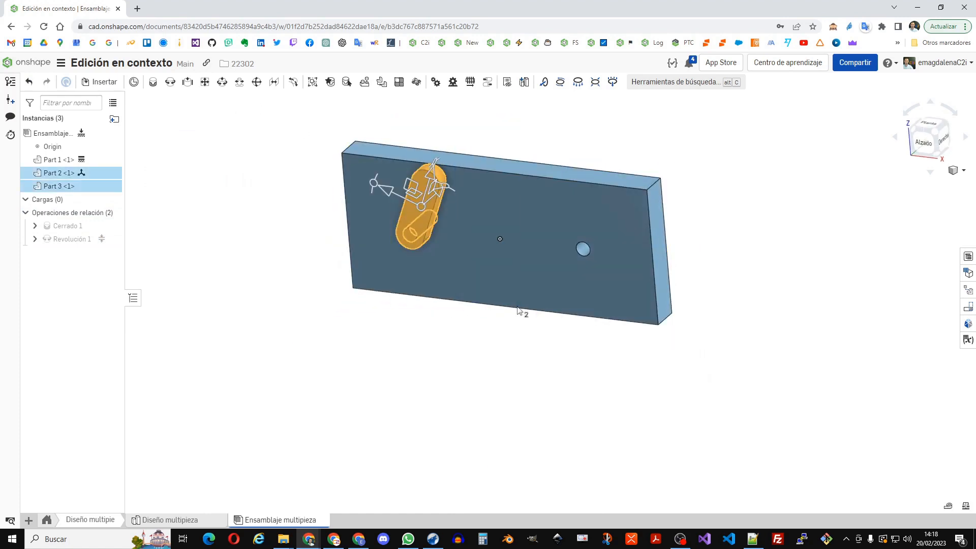
pyautogui.hotkey('ctrl', 'c')
pyautogui.hotkey('ctrl', 'v')
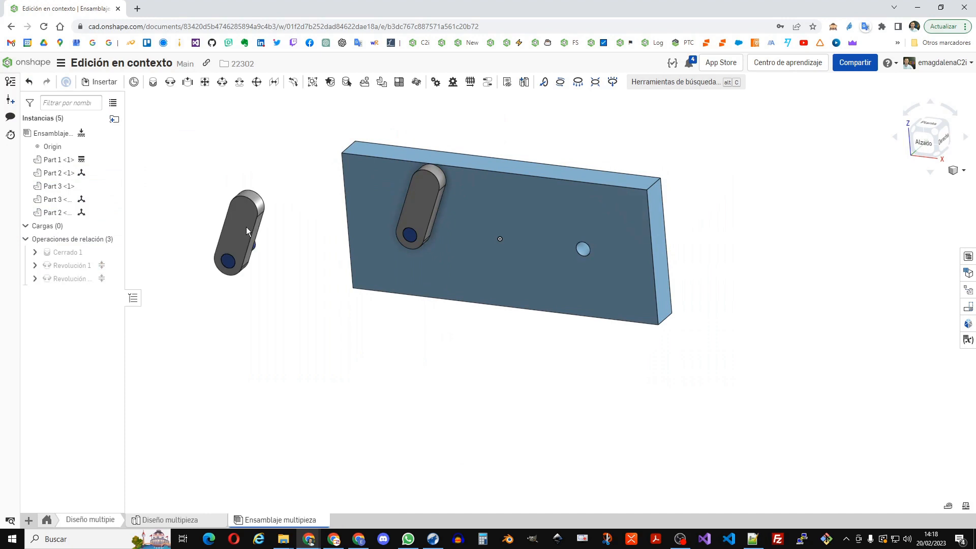
pyautogui.click(246, 226)
# Step: Fasten the copied pin's rear end to the rear opening of the plate's free hole with a Cerrado mate
pyautogui.moveTo(298, 292); pyautogui.dragTo(254, 301, button='right')
pyautogui.click(152, 82)
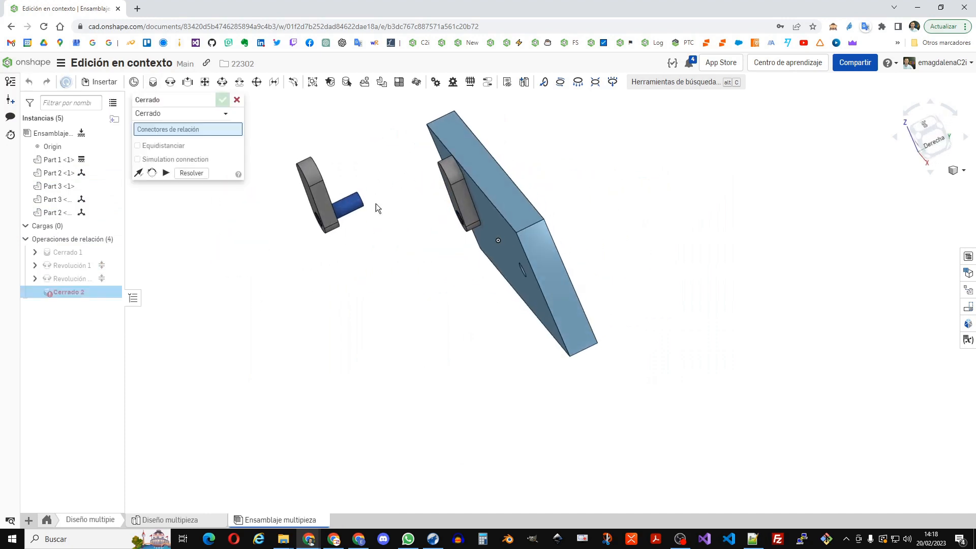
pyautogui.moveTo(376, 204); pyautogui.dragTo(432, 257, button='right')
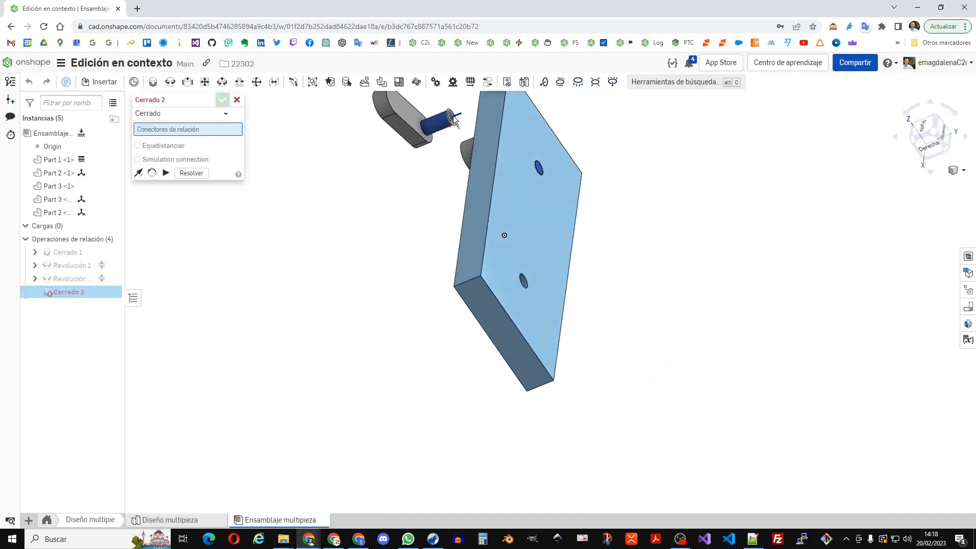
pyautogui.click(454, 118)
pyautogui.click(523, 279)
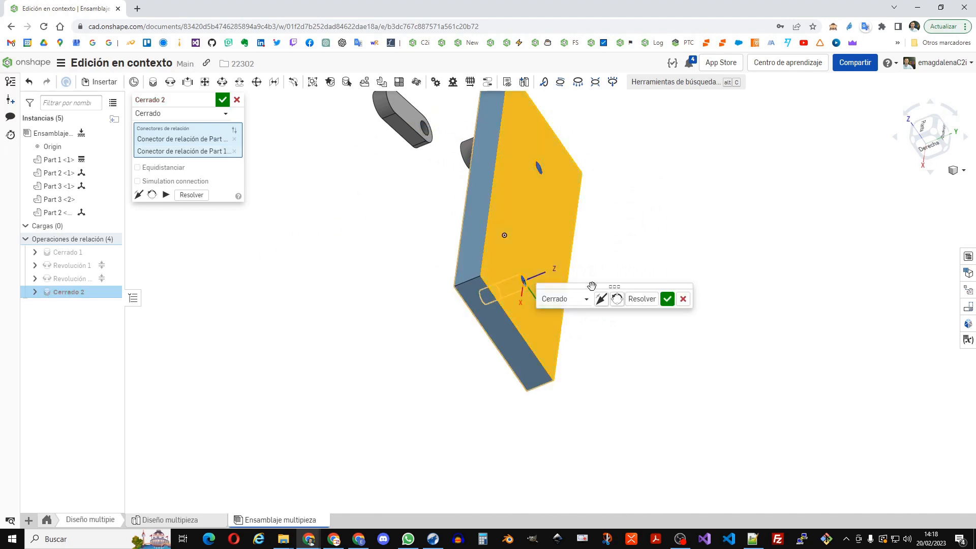
pyautogui.click(667, 299)
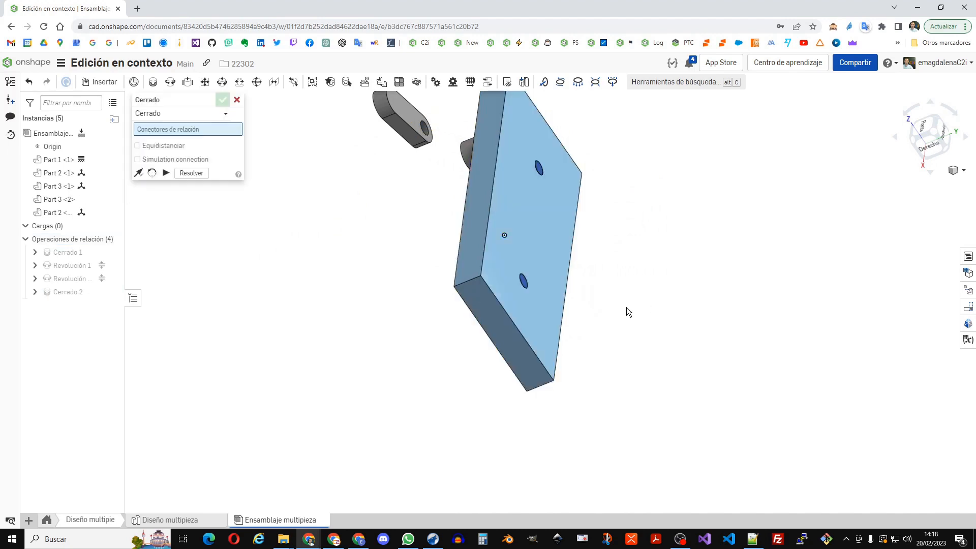
pyautogui.moveTo(420, 333); pyautogui.dragTo(460, 300, button='right')
pyautogui.click(237, 100)
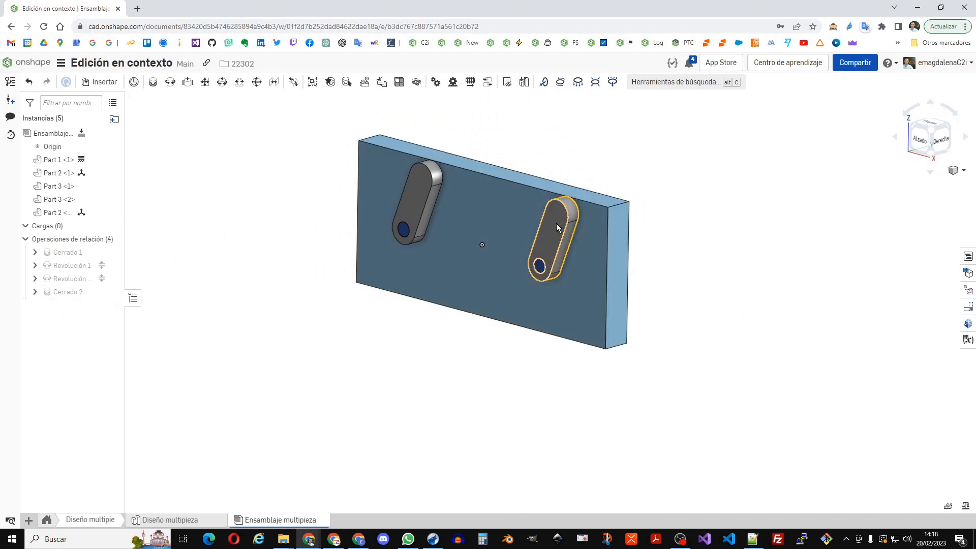
# Step: Reorient the copied revolute mate's secondary axis so the second handle points towards the plate's centre
pyautogui.moveTo(556, 223); pyautogui.dragTo(488, 142)
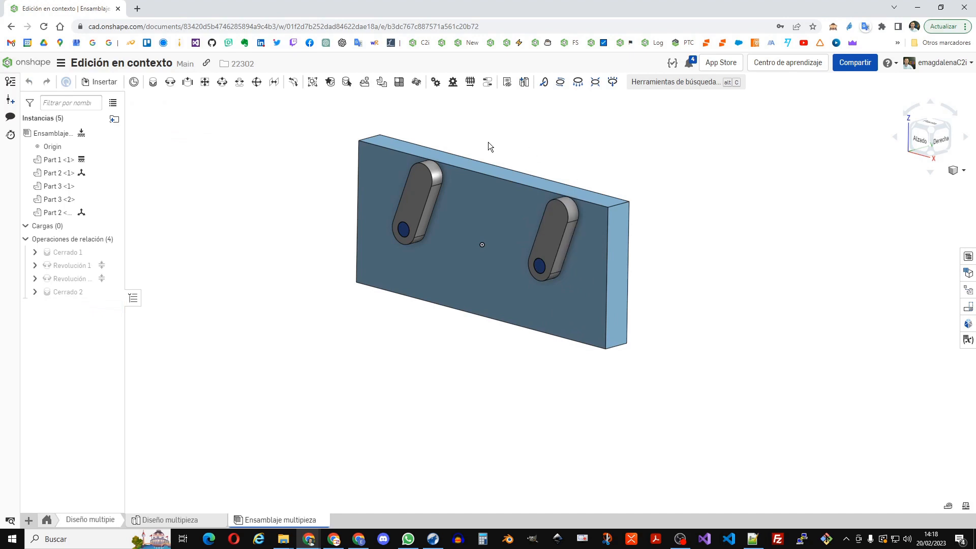
pyautogui.rightClick(84, 280)
pyautogui.click(116, 300)
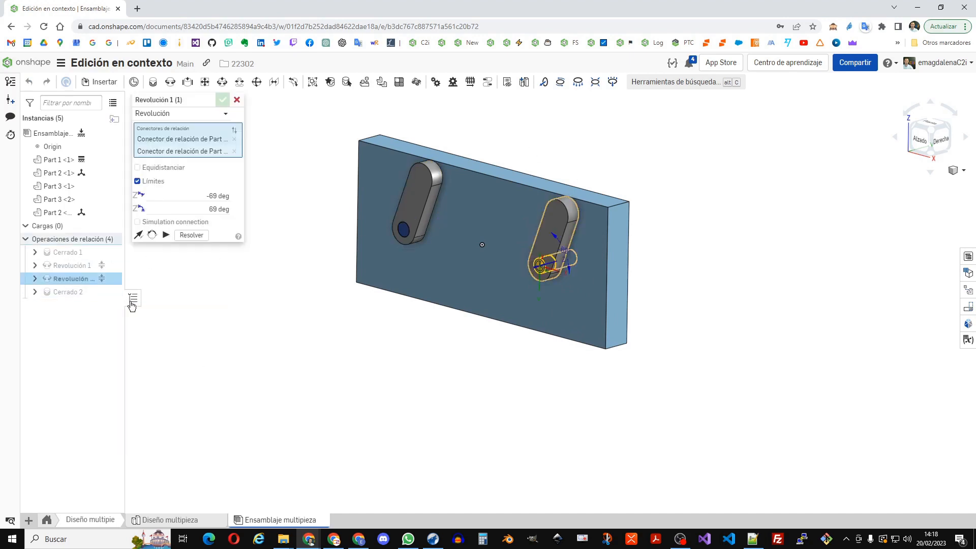
pyautogui.click(152, 235)
pyautogui.click(221, 100)
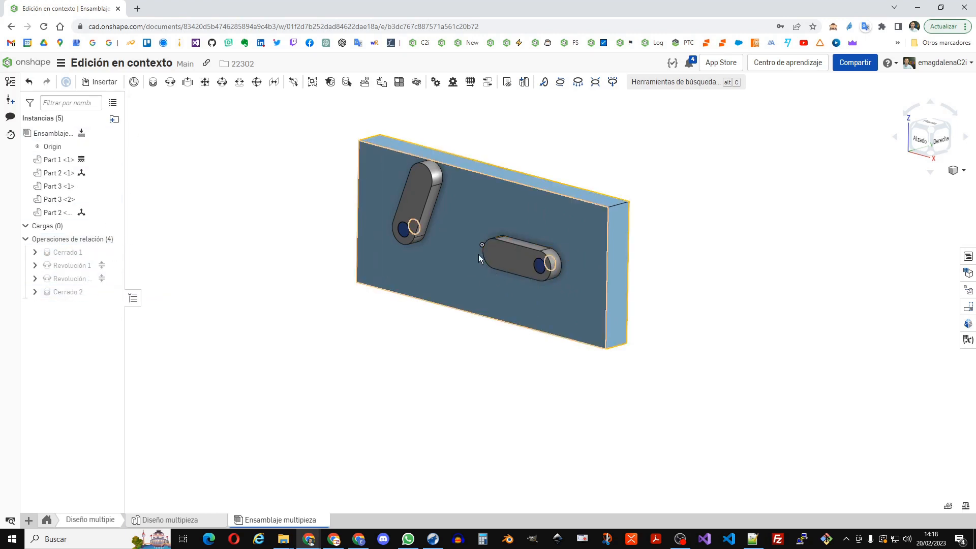
# Step: Swing both handles up to their rotation limits and show the assembly in isometric view
pyautogui.moveTo(496, 235); pyautogui.dragTo(616, 207)
pyautogui.moveTo(514, 236); pyautogui.dragTo(544, 148)
pyautogui.press('n')
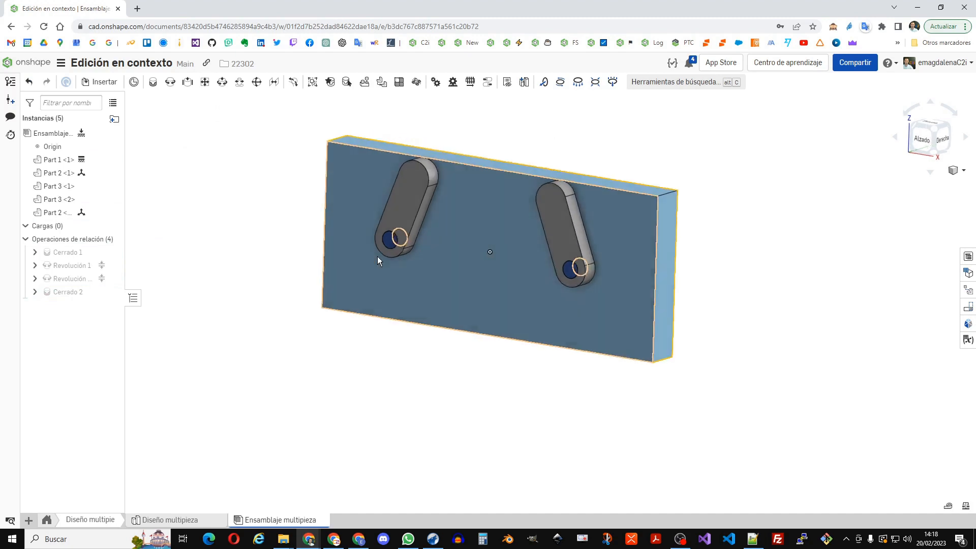
pyautogui.scroll(-2, 494, 218)
pyautogui.moveTo(412, 223); pyautogui.dragTo(320, 74)
pyautogui.moveTo(651, 206); pyautogui.dragTo(631, 92)
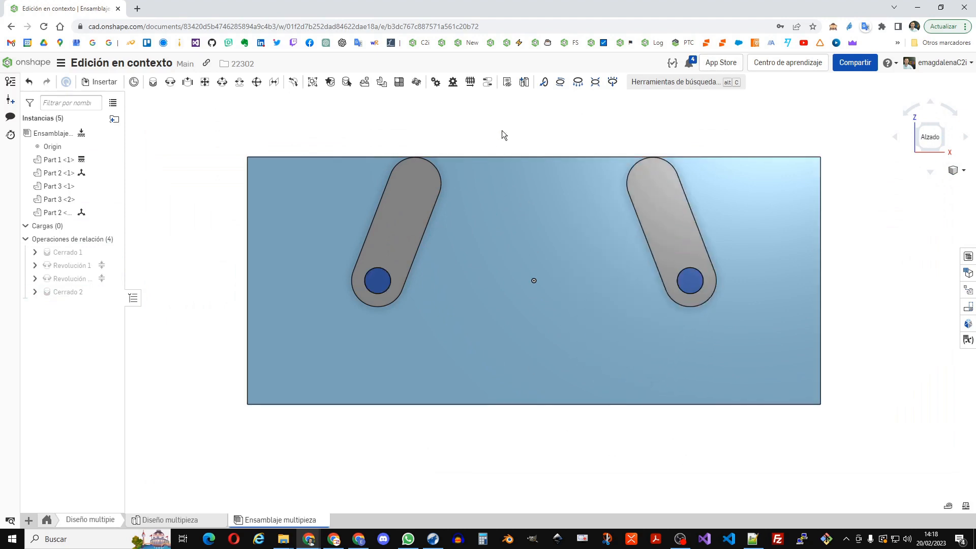
pyautogui.hotkey('shift', '7')
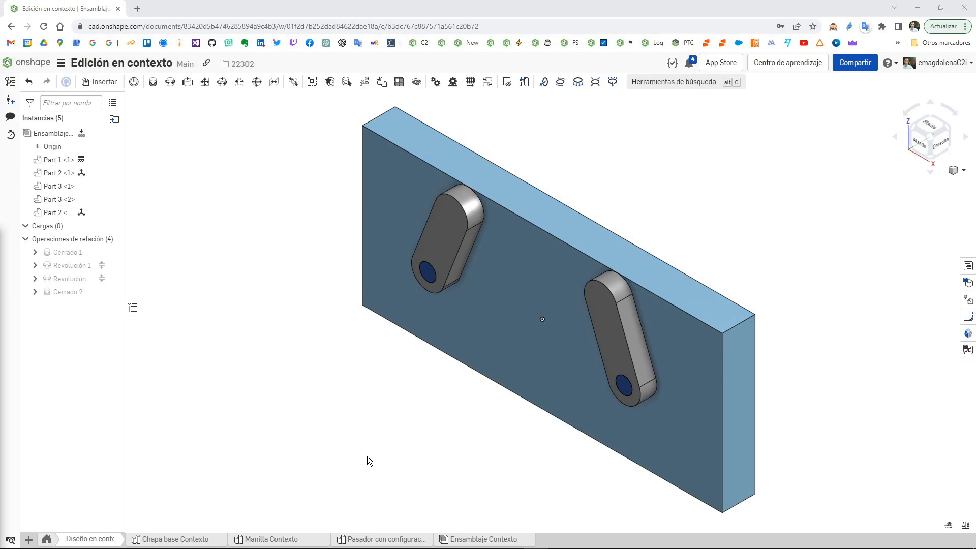
# Step: Review the separate part studios of the base plate, the handle and the configured pin
pyautogui.click(181, 540)
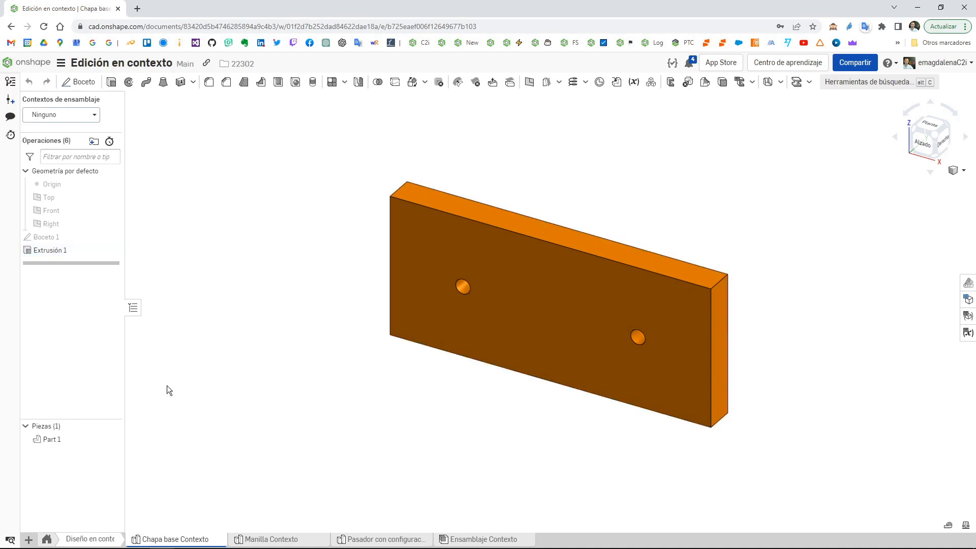
pyautogui.click(269, 539)
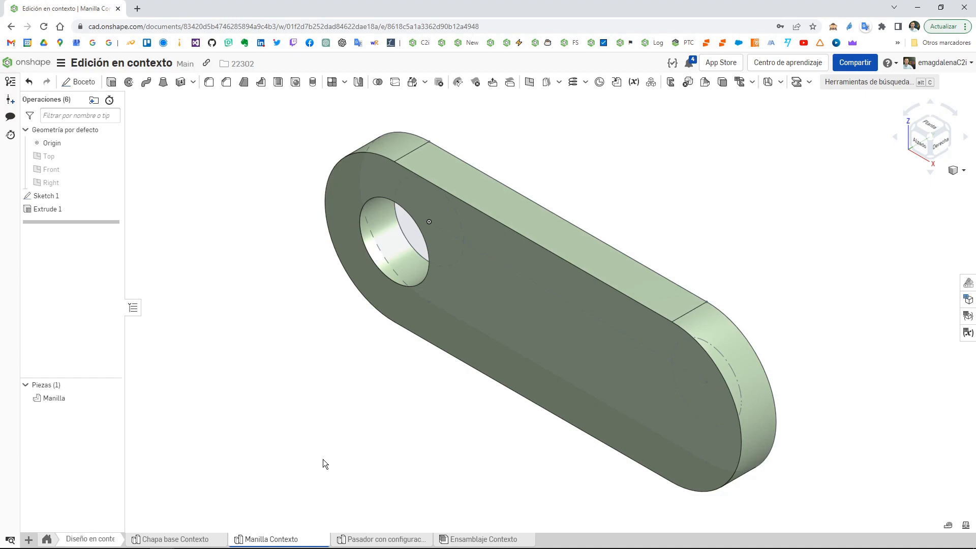
pyautogui.click(366, 541)
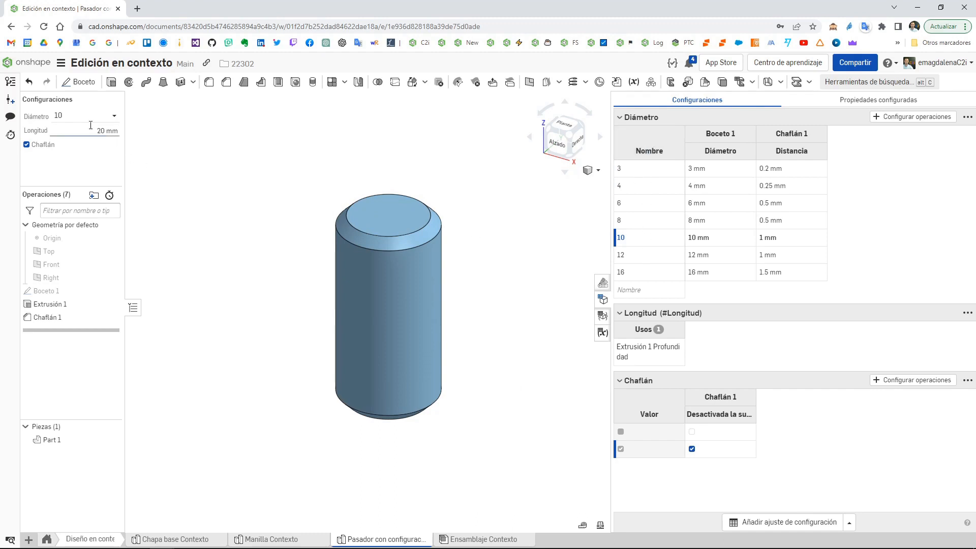
# Step: Try the pin configuration with diameters 4 and 8, return to 10, and turn the chamfer off and on again
pyautogui.click(77, 115)
pyautogui.click(75, 148)
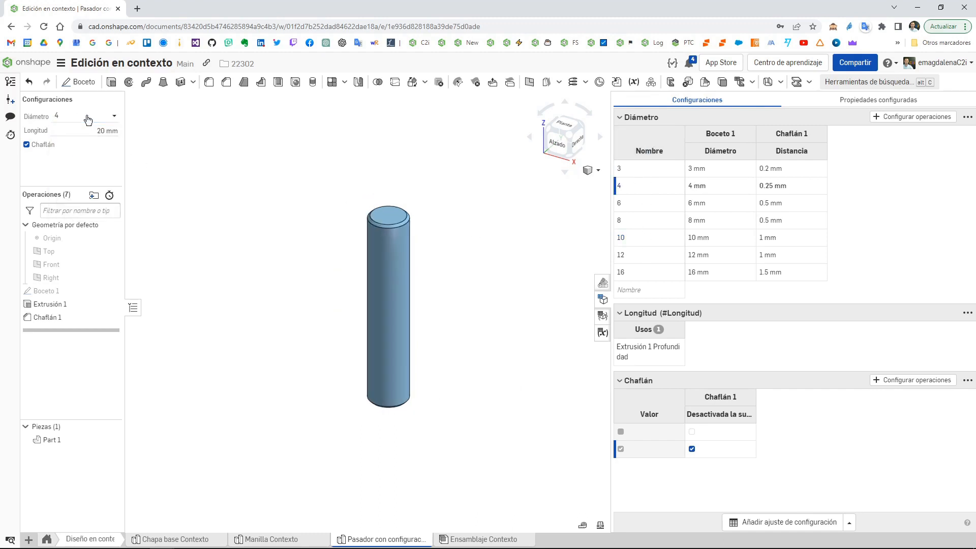
pyautogui.click(82, 116)
pyautogui.click(76, 171)
pyautogui.click(84, 116)
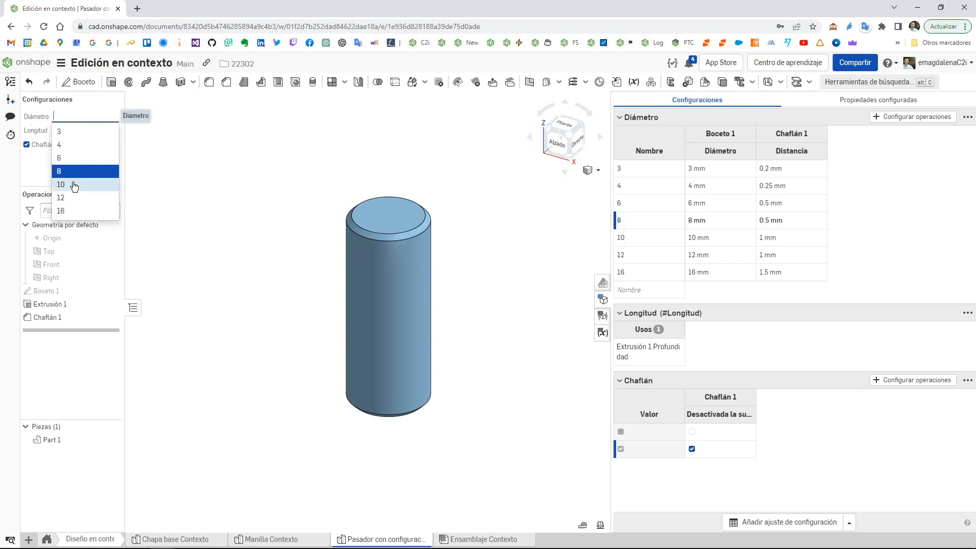
pyautogui.click(73, 183)
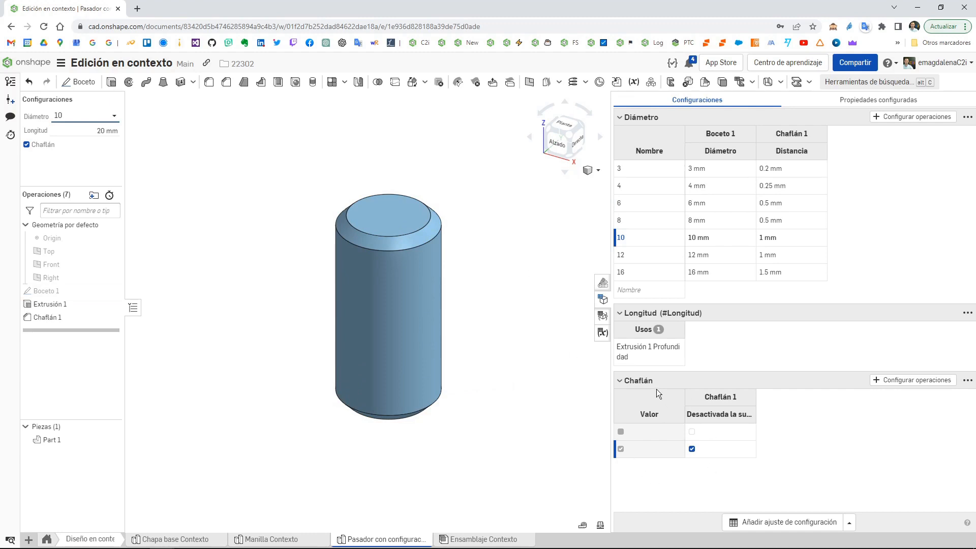
pyautogui.click(41, 145)
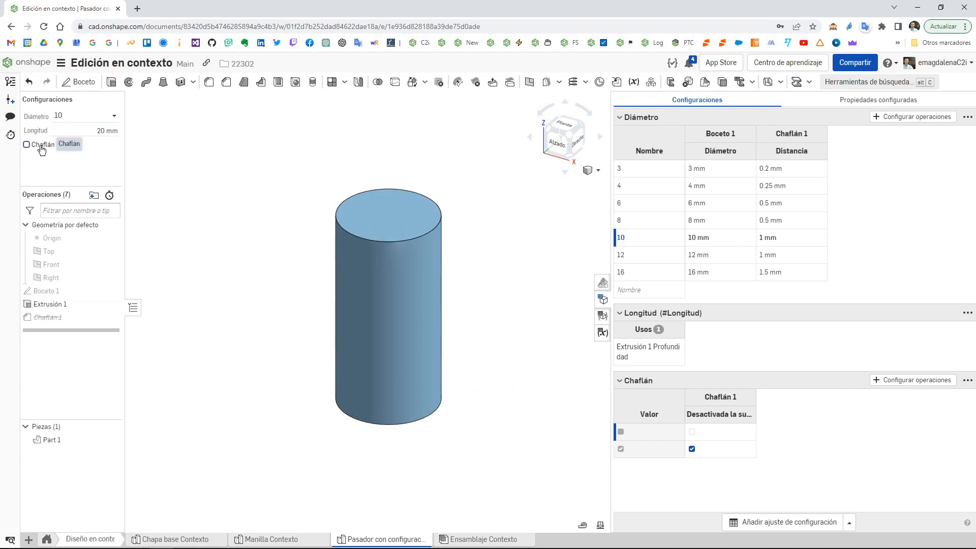
pyautogui.click(42, 147)
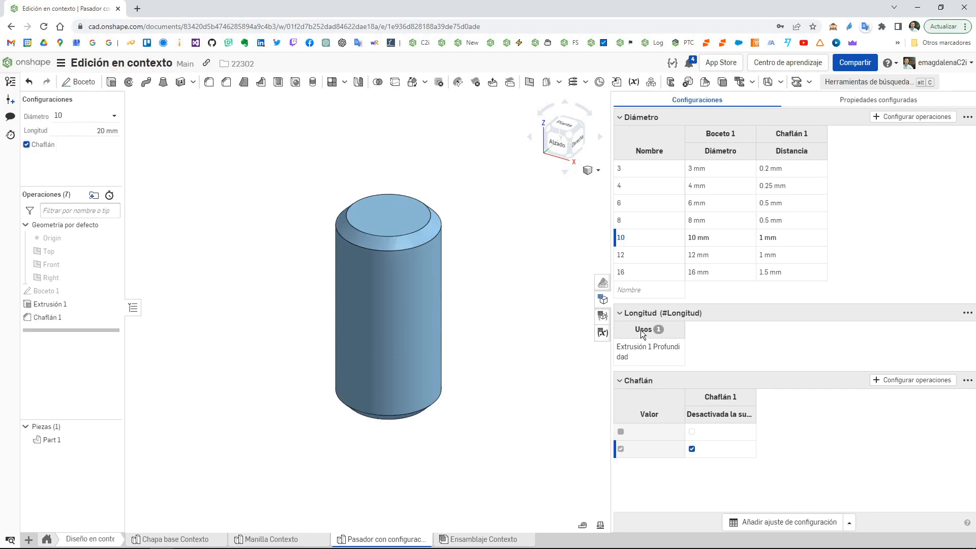
# Step: Try a pin length of 30 mm, set it to 23.68 mm, and switch the chamfer off and back on
pyautogui.click(86, 130)
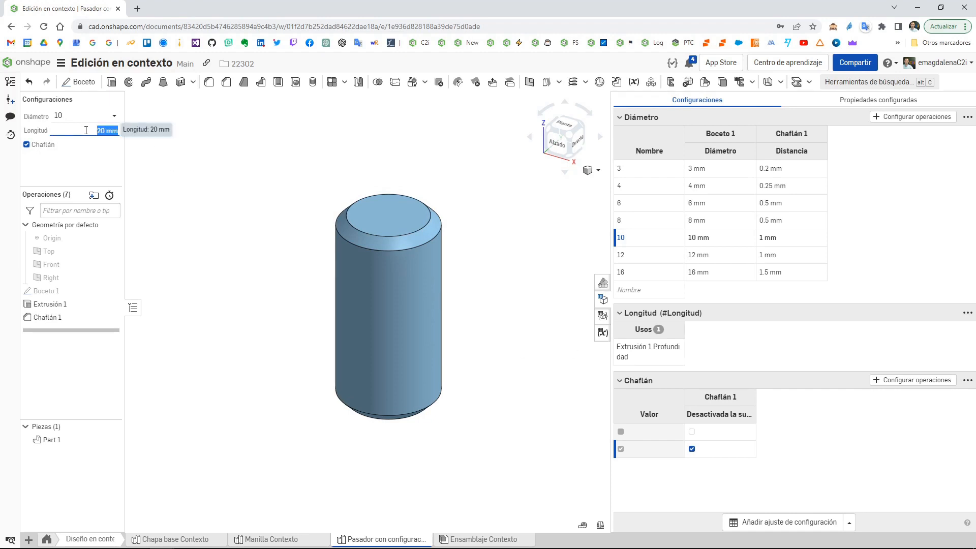
pyautogui.write('30')
pyautogui.press('Return')
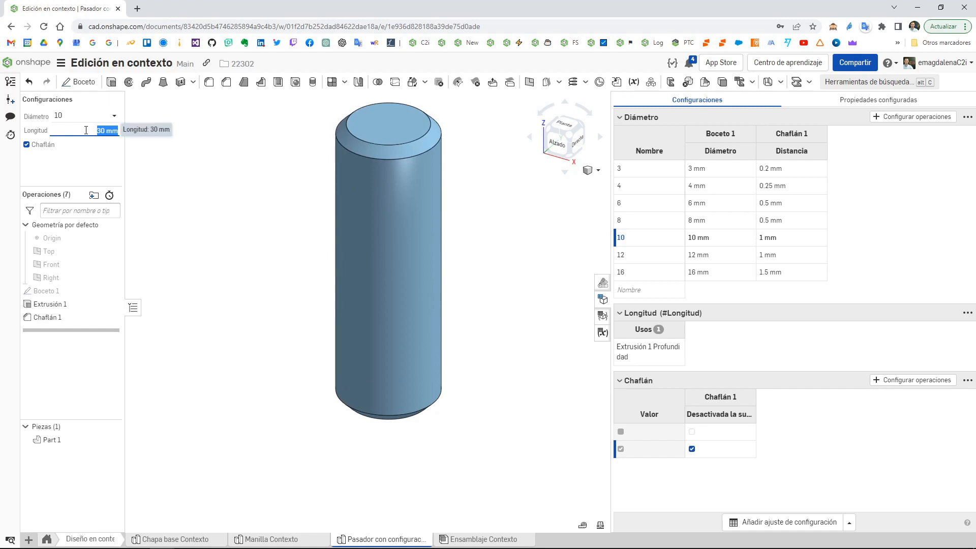
pyautogui.write('23.66')
pyautogui.press('Return')
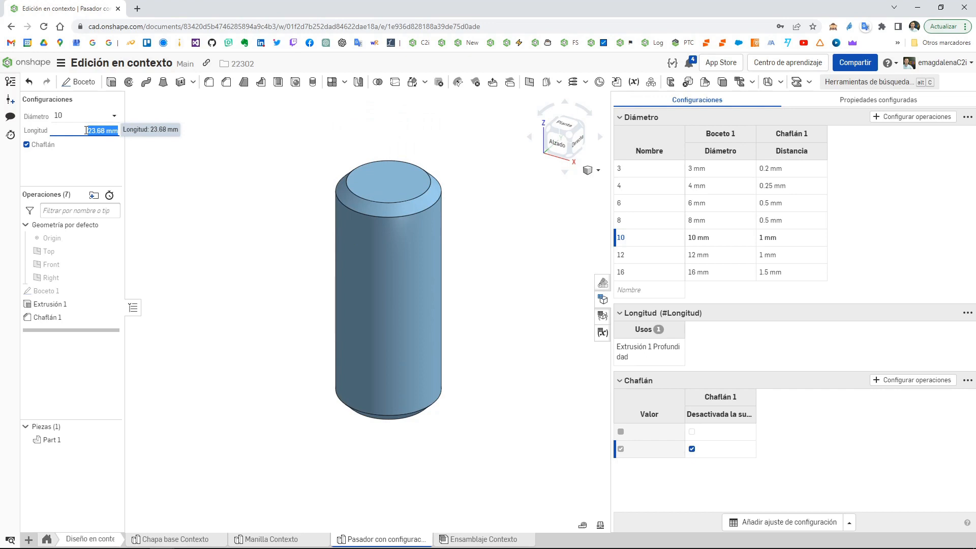
pyautogui.click(41, 145)
pyautogui.click(41, 146)
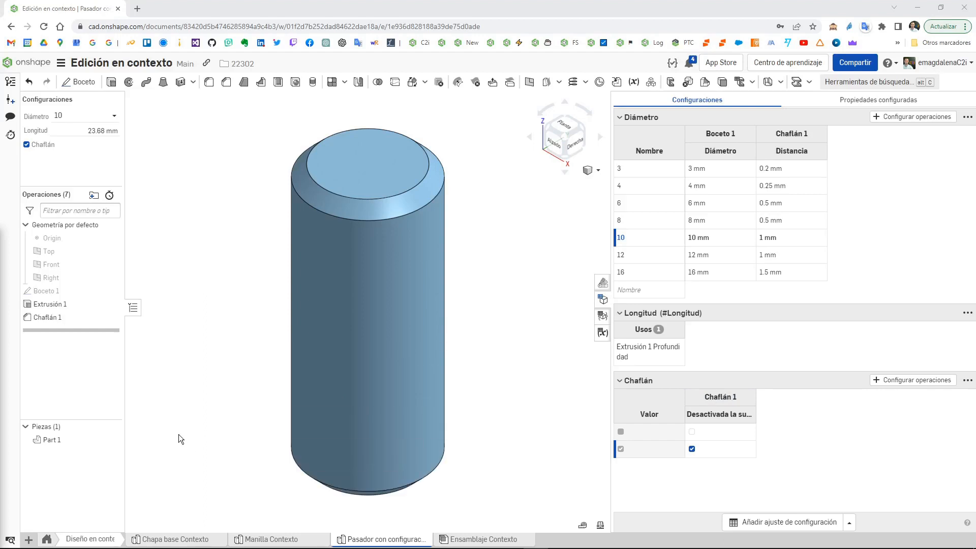
# Step: Rename the pin part as Pasador
pyautogui.rightClick(61, 440)
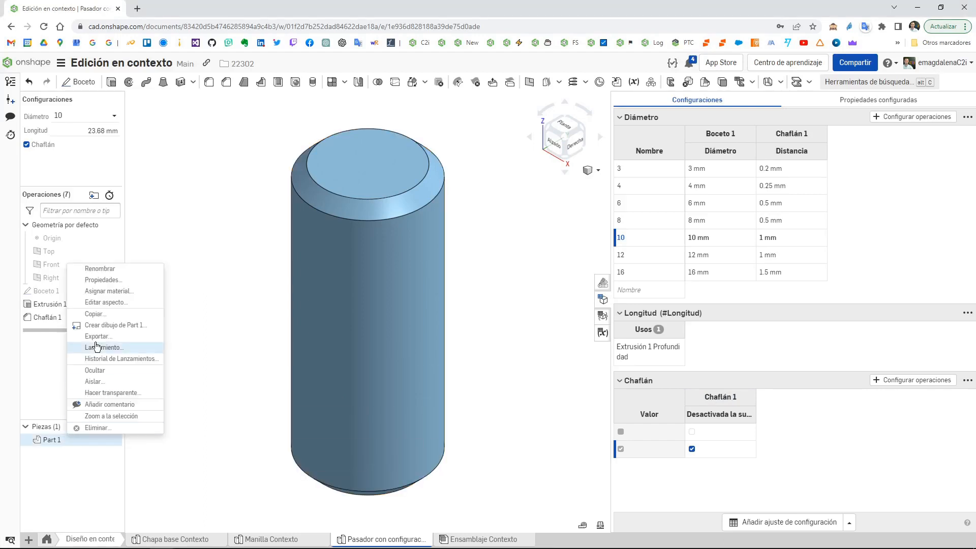
pyautogui.click(99, 268)
pyautogui.write('Pasador')
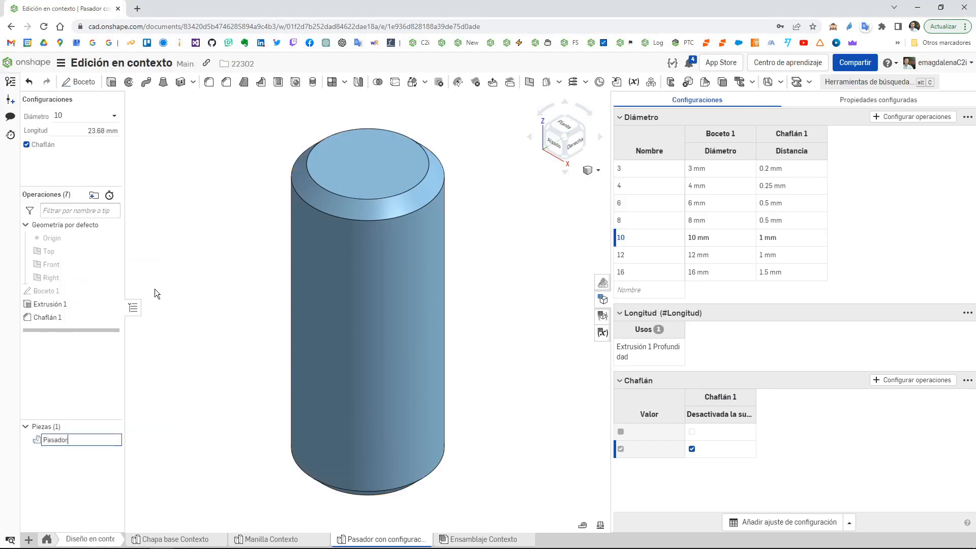
pyautogui.press('Return')
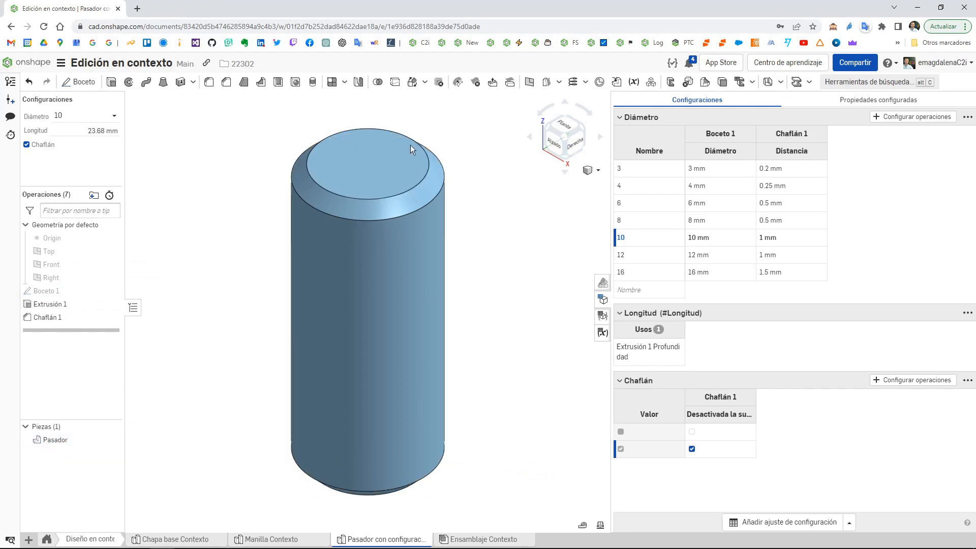
# Step: Add a mate connector at the centre of the pin's top end face
pyautogui.hotkey('ctrl', 'm')
pyautogui.click(367, 163)
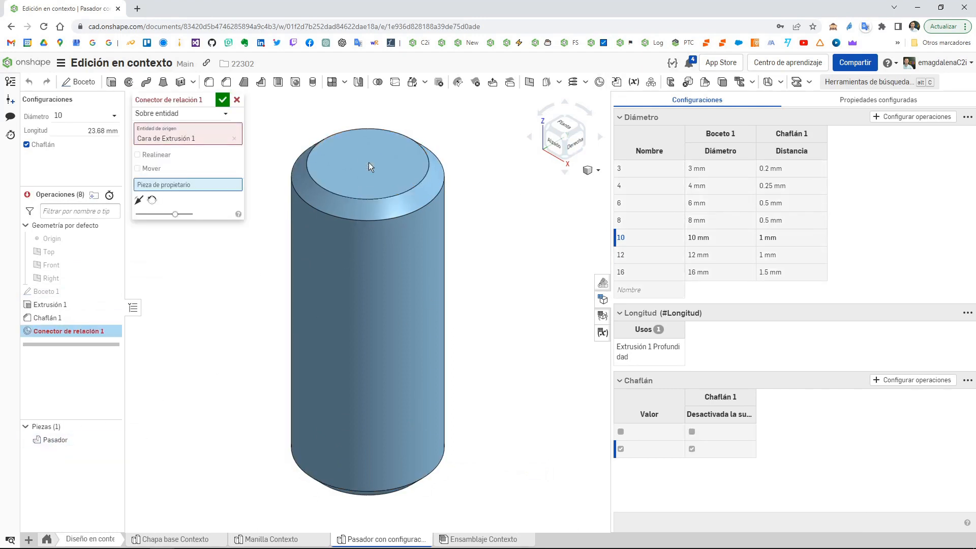
pyautogui.click(223, 101)
pyautogui.moveTo(319, 350); pyautogui.dragTo(335, 307, button='right')
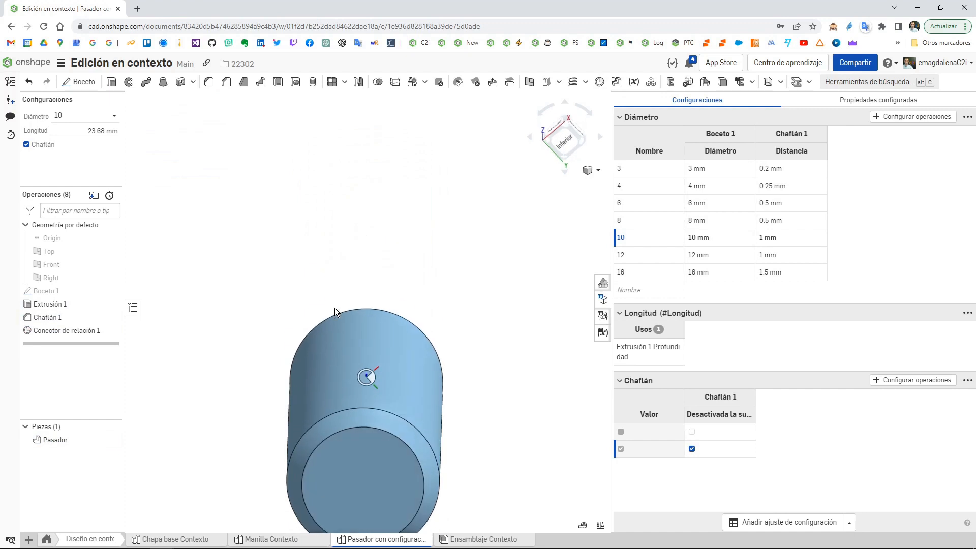
# Step: Add a second mate connector at the centre of the pin's bottom end face
pyautogui.click(600, 82)
pyautogui.click(350, 467)
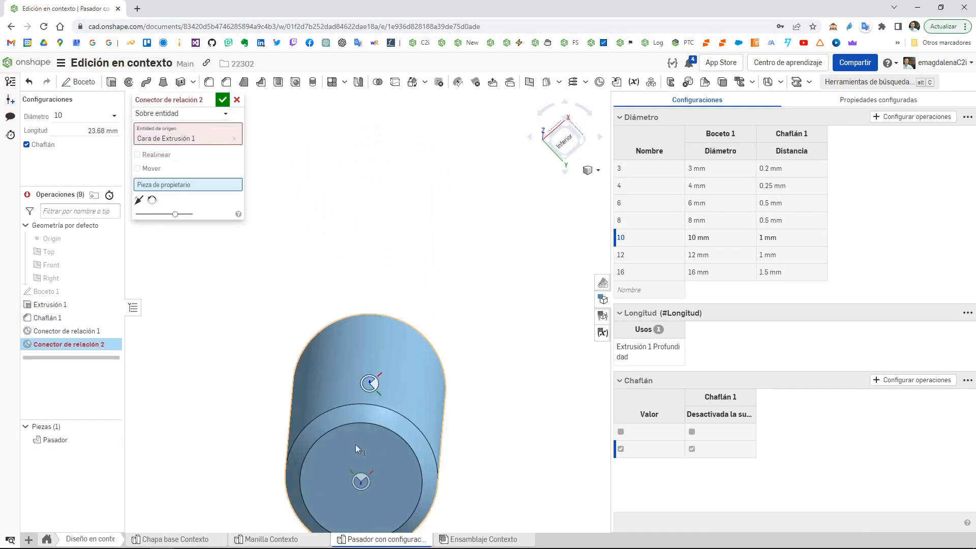
pyautogui.click(222, 100)
pyautogui.hotkey('shift', '7')
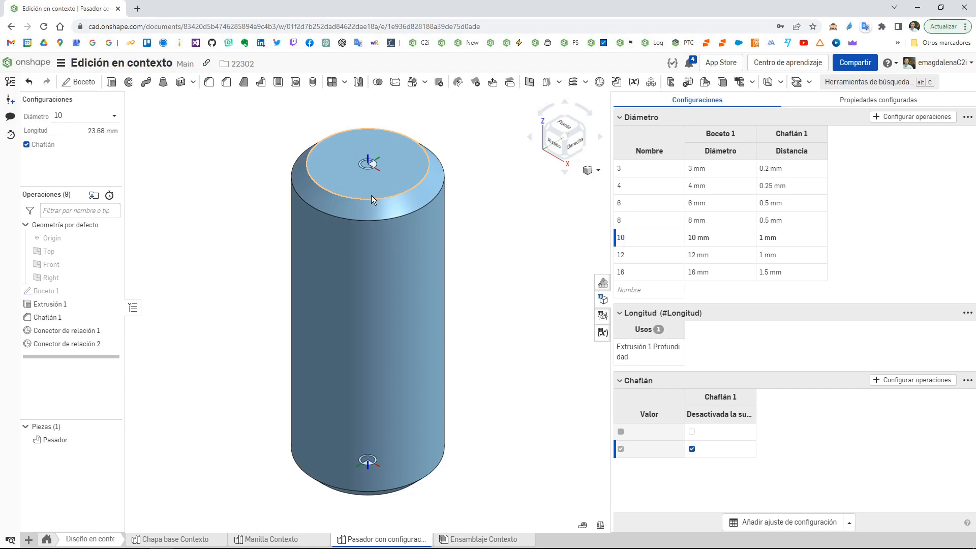
# Step: In the Ensamblaje Contexto assembly, insert the part from Chapa base Contexto and fix it in place
pyautogui.click(478, 539)
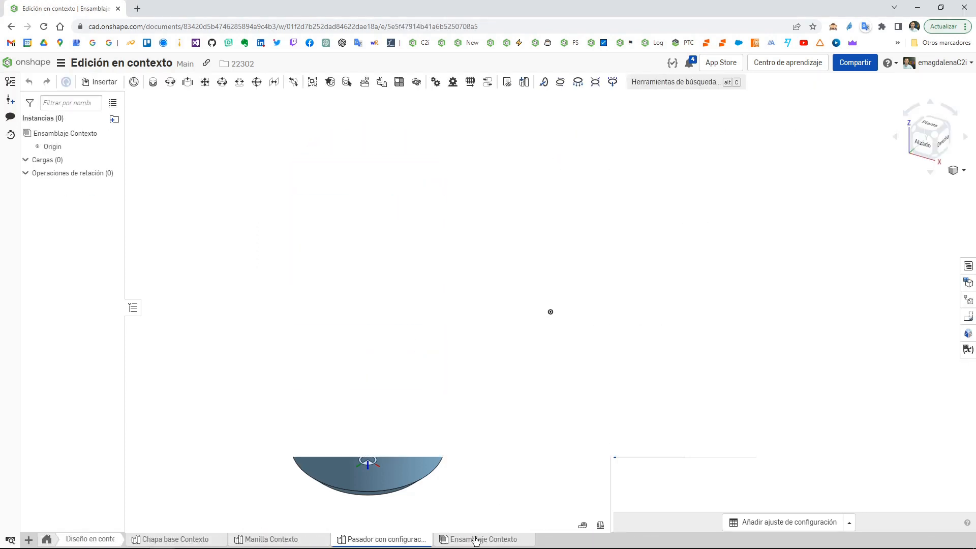
pyautogui.click(87, 83)
pyautogui.click(181, 224)
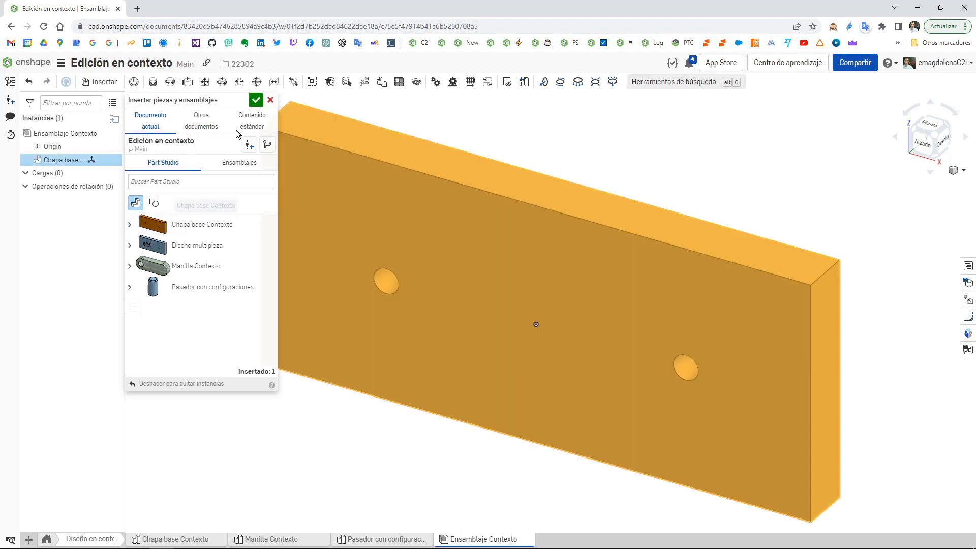
pyautogui.click(256, 100)
pyautogui.rightClick(348, 210)
pyautogui.click(373, 294)
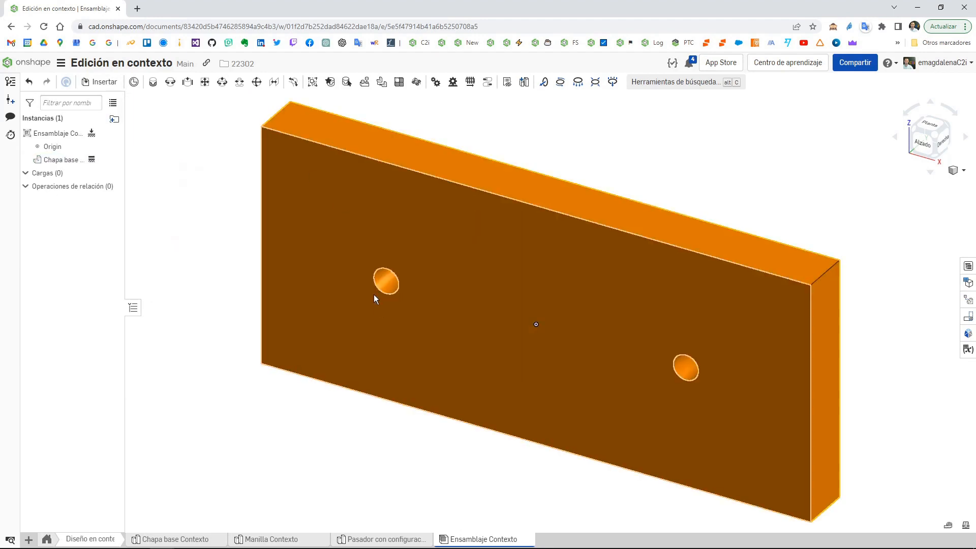
# Step: Generate the Pasador con configuraciones variant for insertion with a length of 30 mm
pyautogui.scroll(3, 374, 283)
pyautogui.click(102, 82)
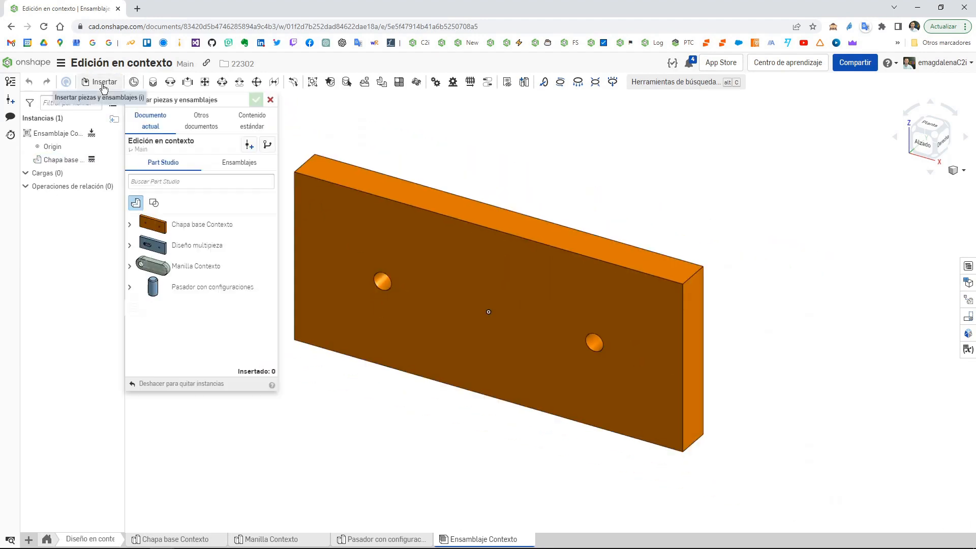
pyautogui.click(130, 286)
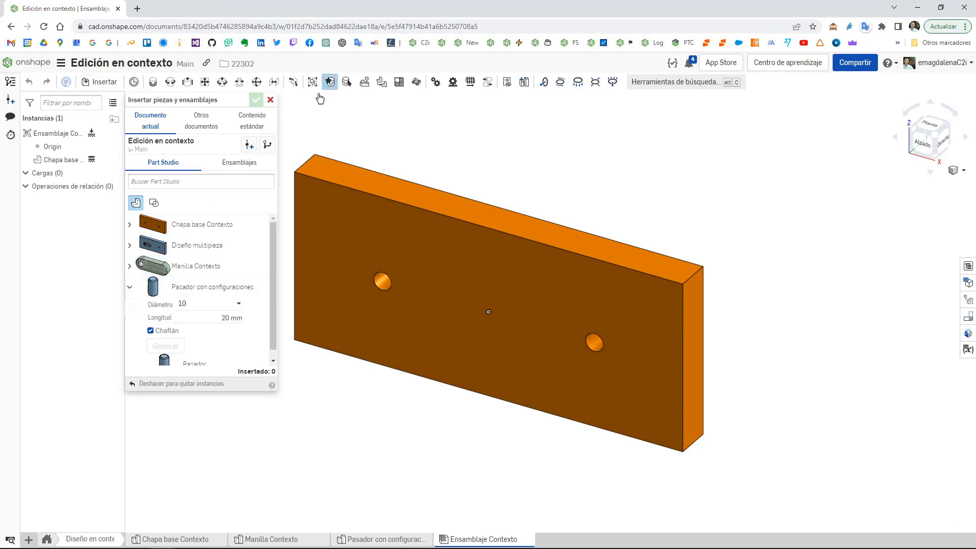
pyautogui.scroll(-1, 205, 311)
pyautogui.click(203, 308)
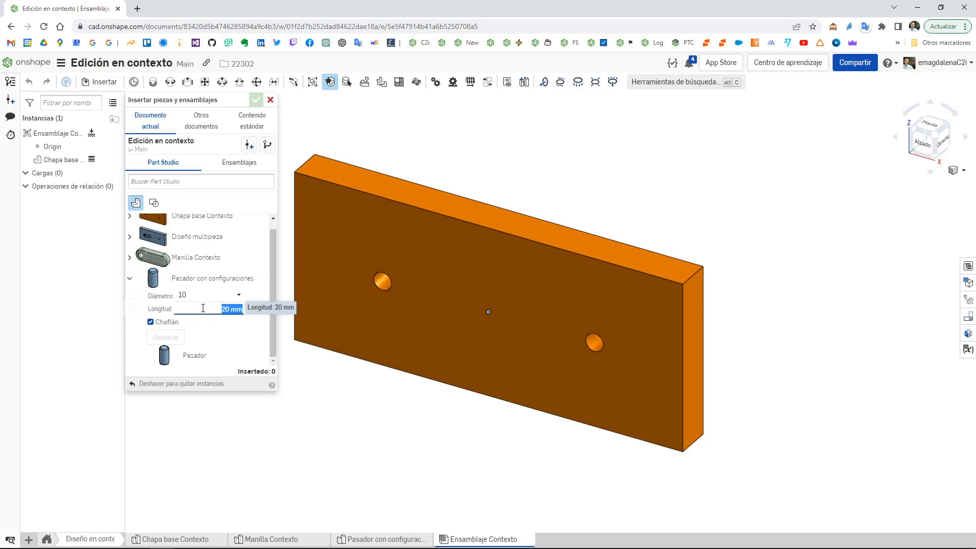
pyautogui.write('30')
pyautogui.press('Return')
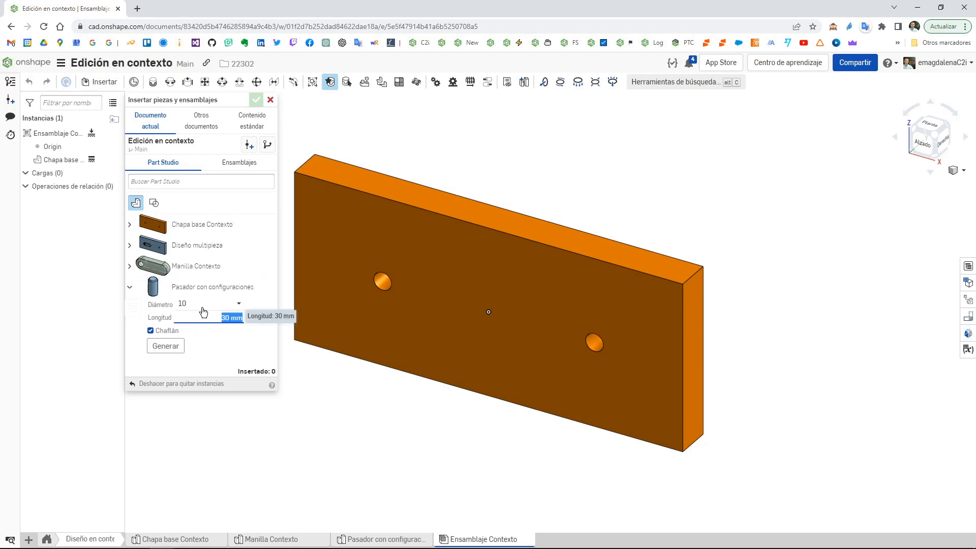
pyautogui.click(166, 347)
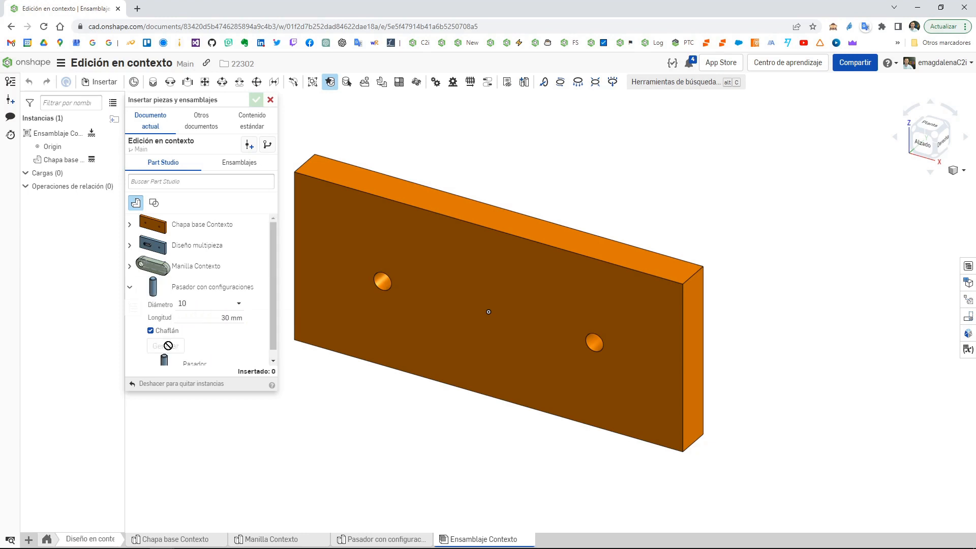
# Step: Insert two 30 mm Pasador pins, snapping one into each hole from the base plate's rear face
pyautogui.click(199, 358)
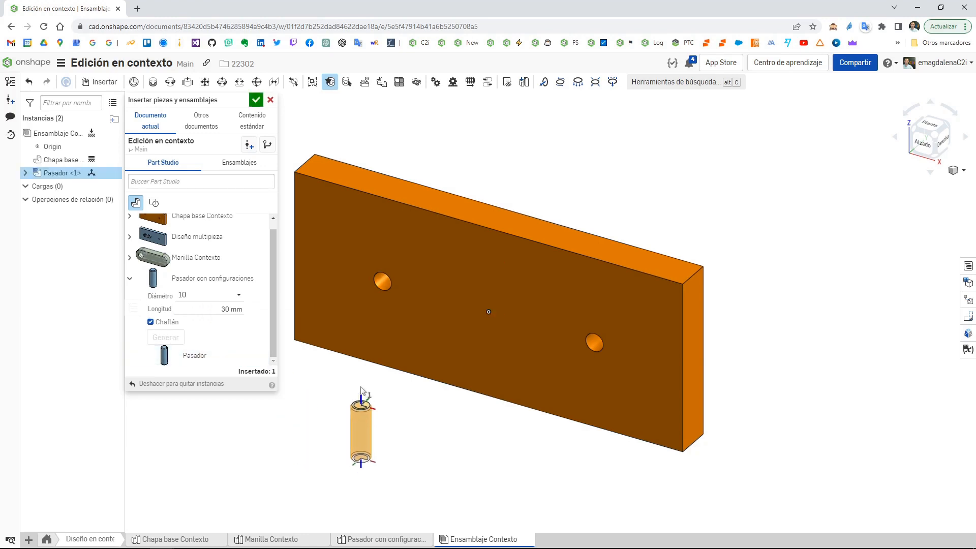
pyautogui.moveTo(434, 400); pyautogui.dragTo(331, 394, button='right')
pyautogui.click(543, 277)
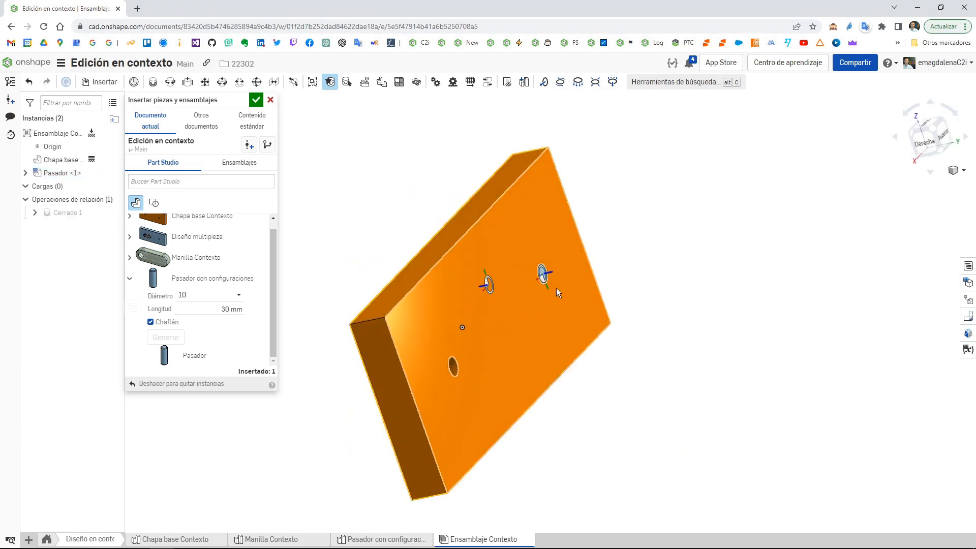
pyautogui.click(196, 358)
pyautogui.click(451, 364)
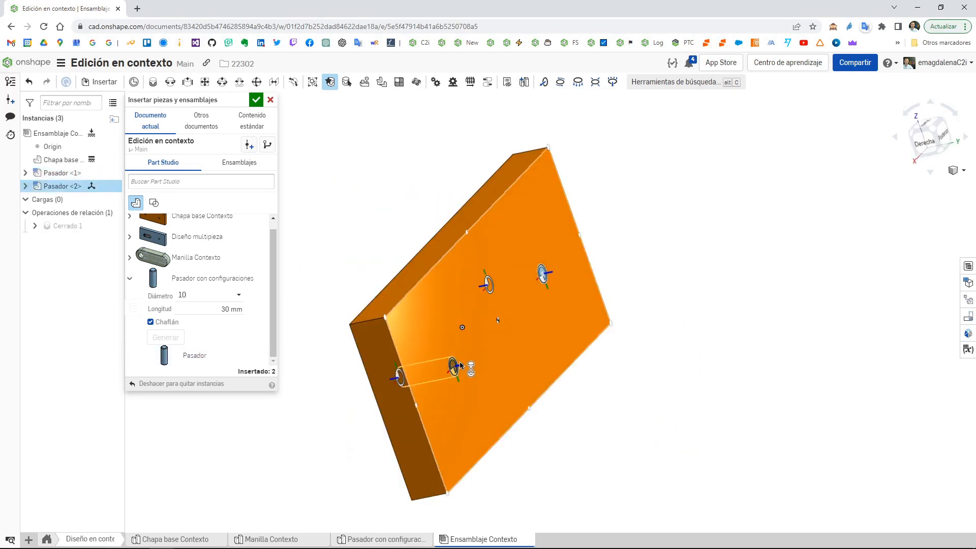
pyautogui.moveTo(320, 453); pyautogui.dragTo(468, 416, button='right')
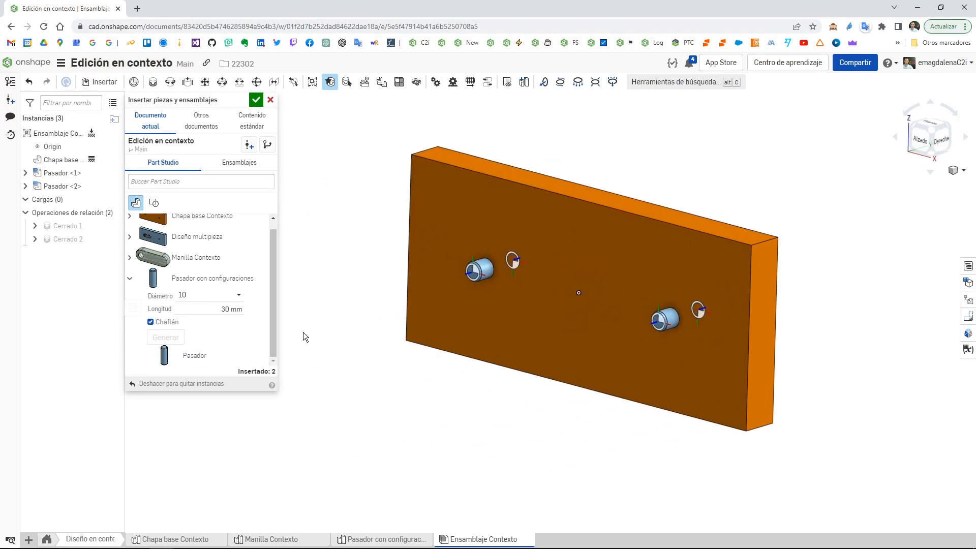
# Step: Insert two Manilla handles, snapping one onto the front end of each pin
pyautogui.click(130, 257)
pyautogui.click(208, 280)
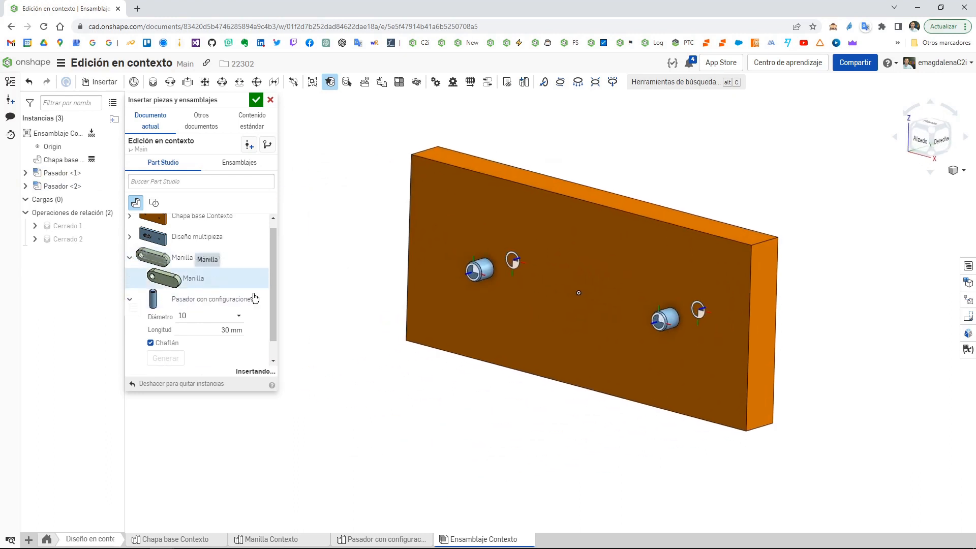
pyautogui.click(384, 364)
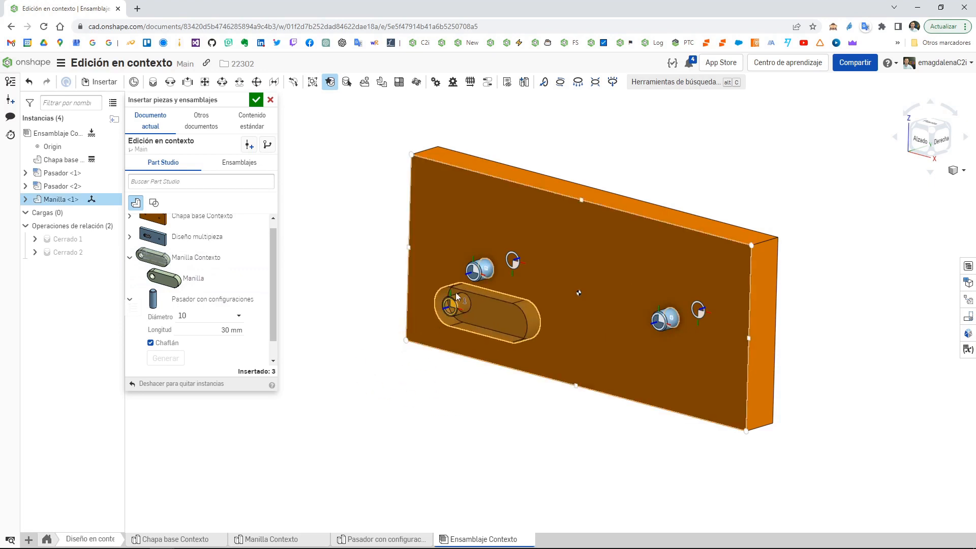
pyautogui.click(472, 270)
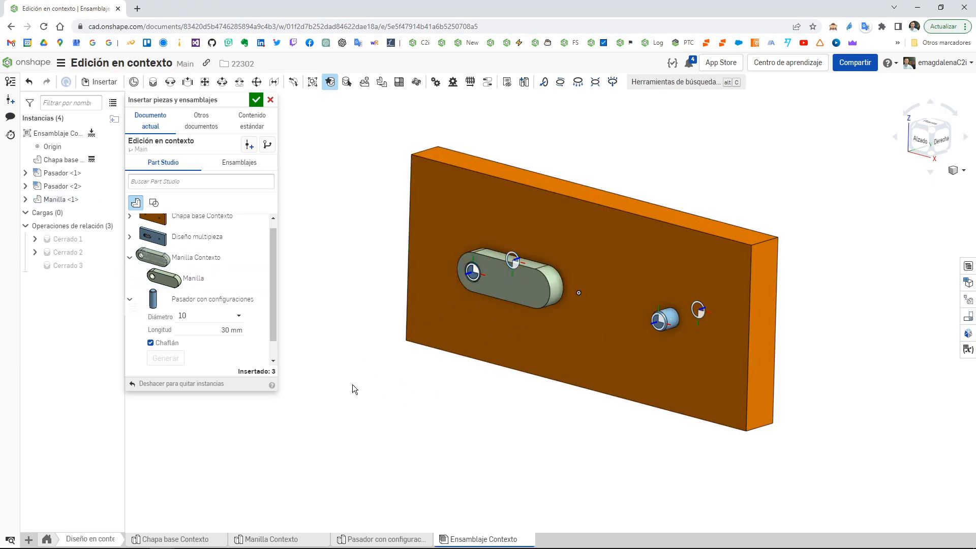
pyautogui.click(239, 279)
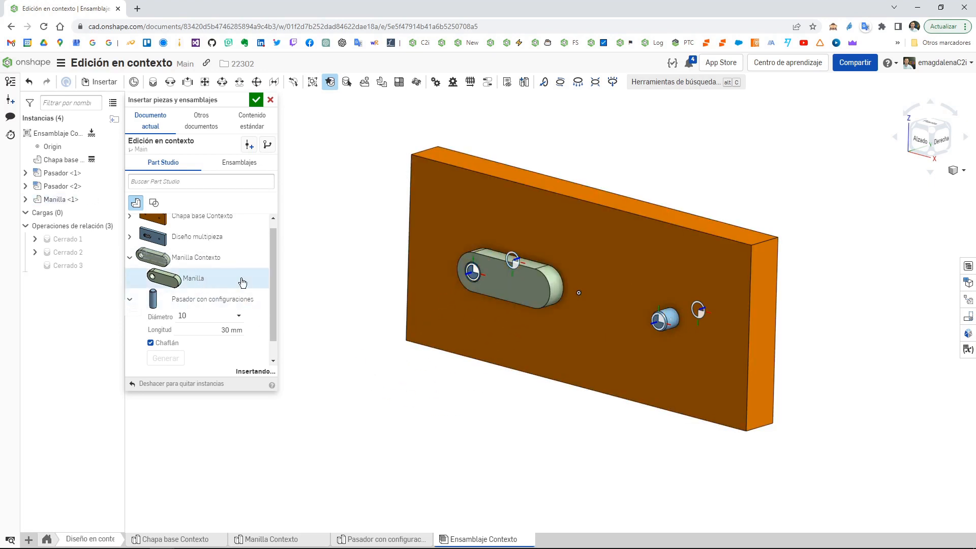
pyautogui.click(659, 323)
pyautogui.click(256, 100)
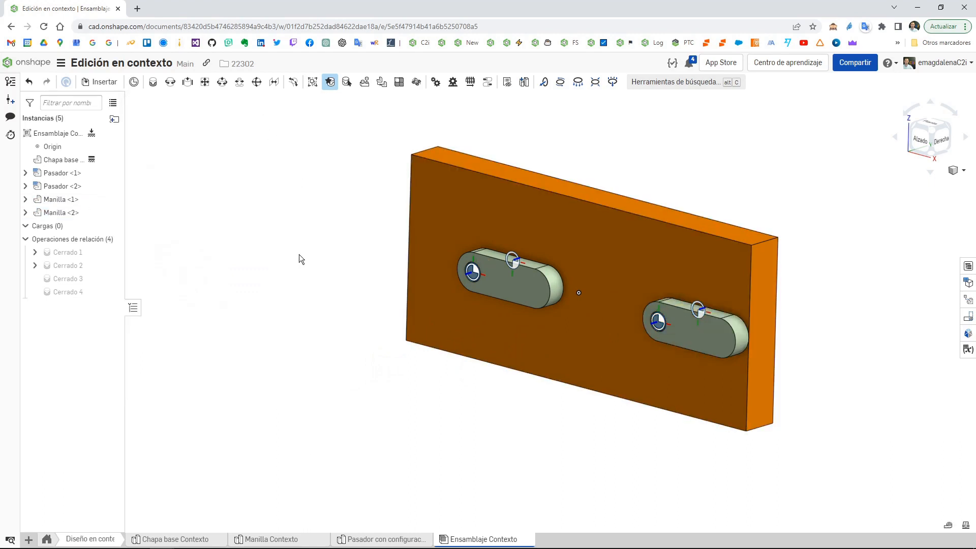
# Step: Change the mate between the left handle and its pin to type Revolución
pyautogui.doubleClick(72, 279)
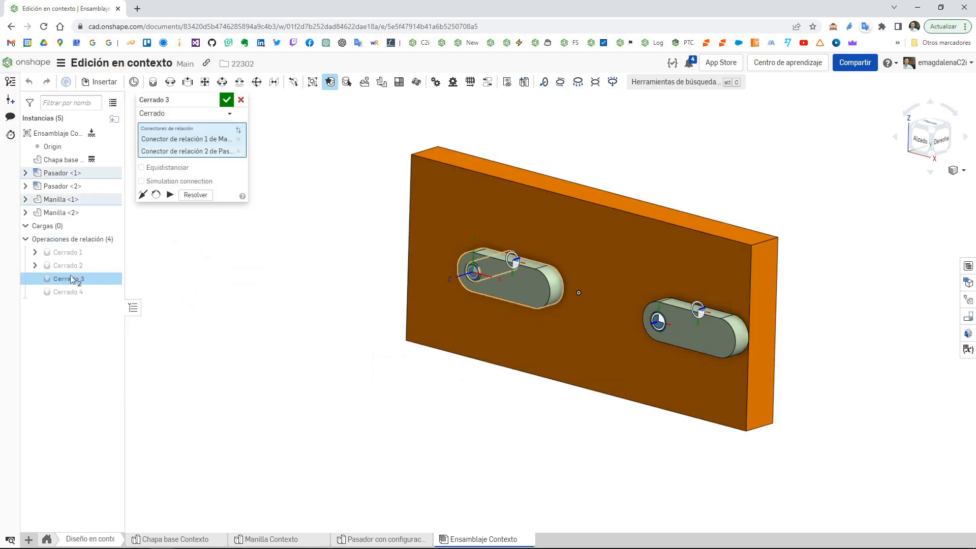
pyautogui.click(161, 114)
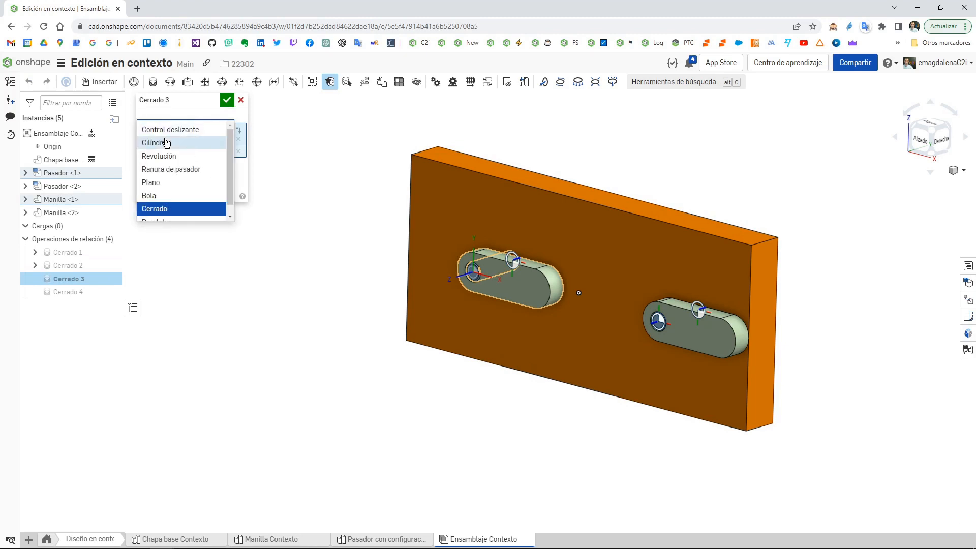
pyautogui.click(165, 156)
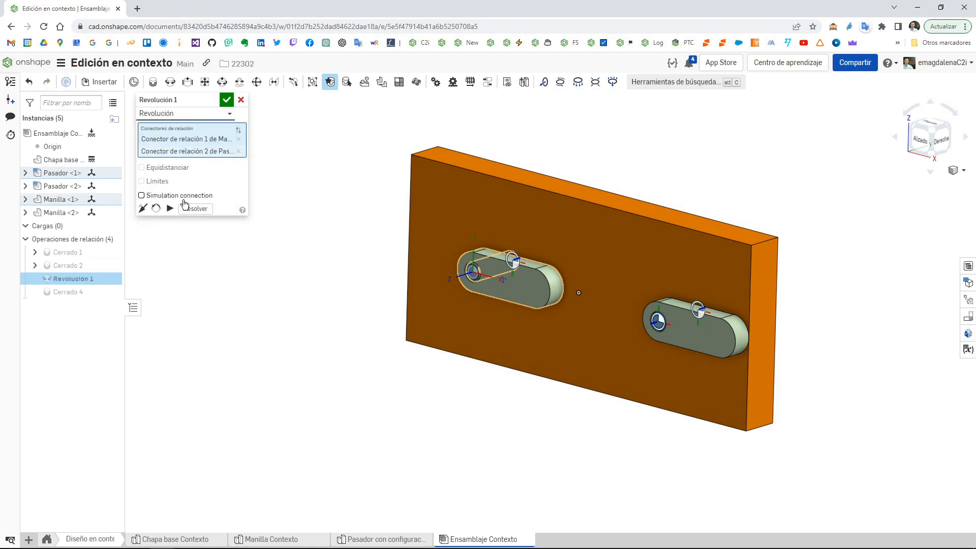
pyautogui.click(226, 99)
# Step: Change the mate between the right handle and its pin to type Revolución as well
pyautogui.doubleClick(69, 293)
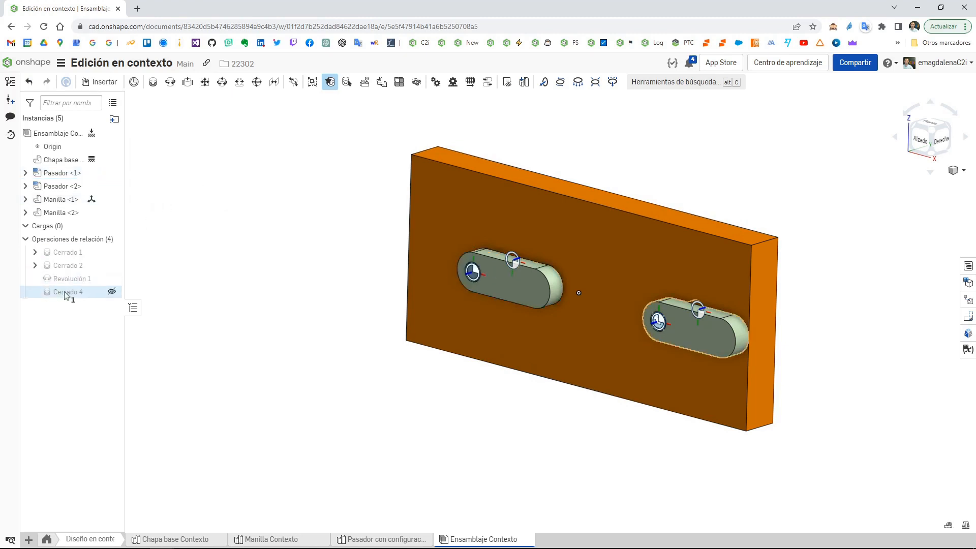
pyautogui.click(167, 115)
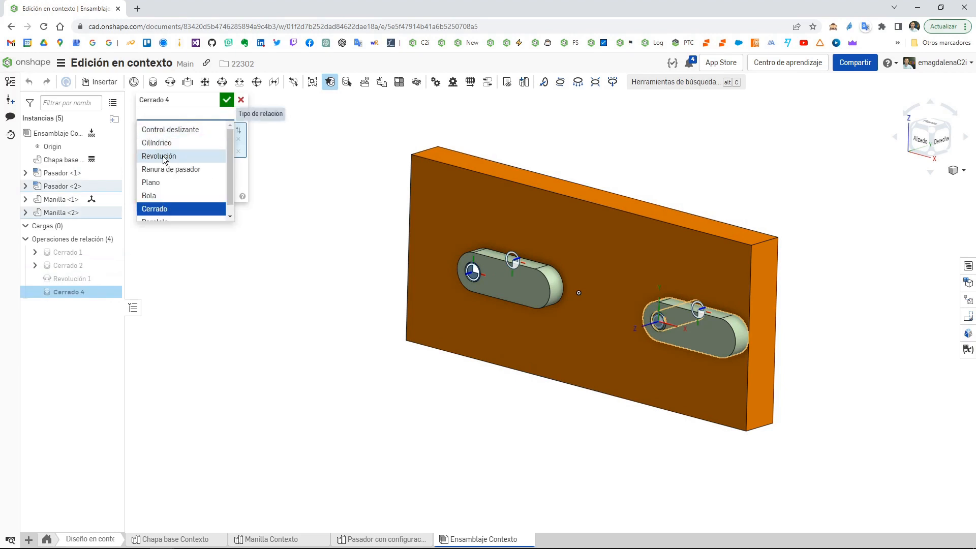
pyautogui.click(159, 156)
pyautogui.click(226, 99)
# Step: Turn off snap mode and swing the right handle around its pin until it points towards the plate's centre
pyautogui.press('1')
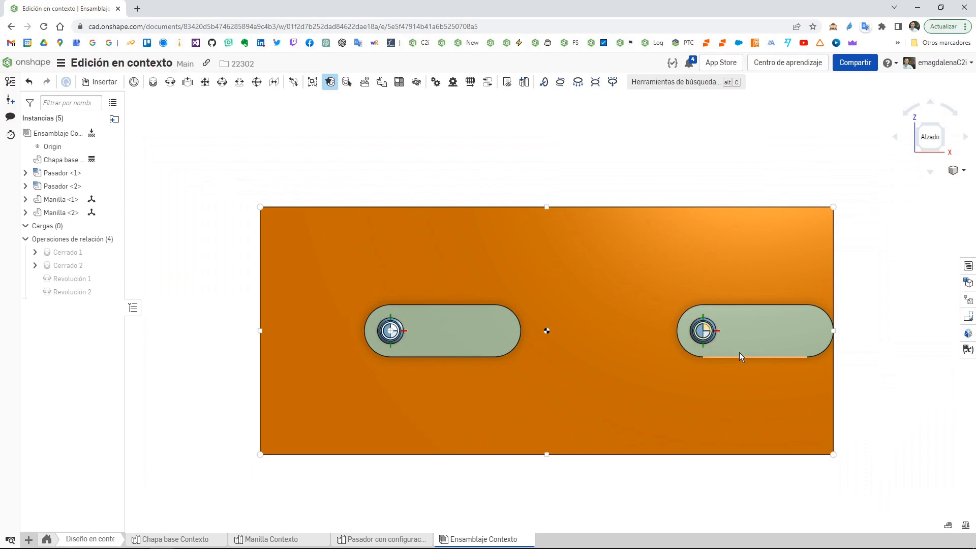
pyautogui.click(739, 354)
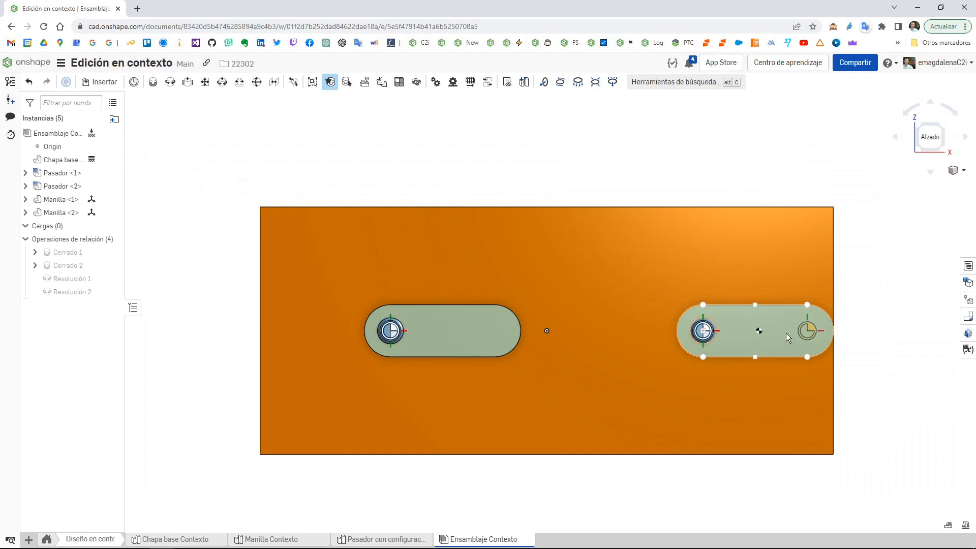
pyautogui.click(786, 333)
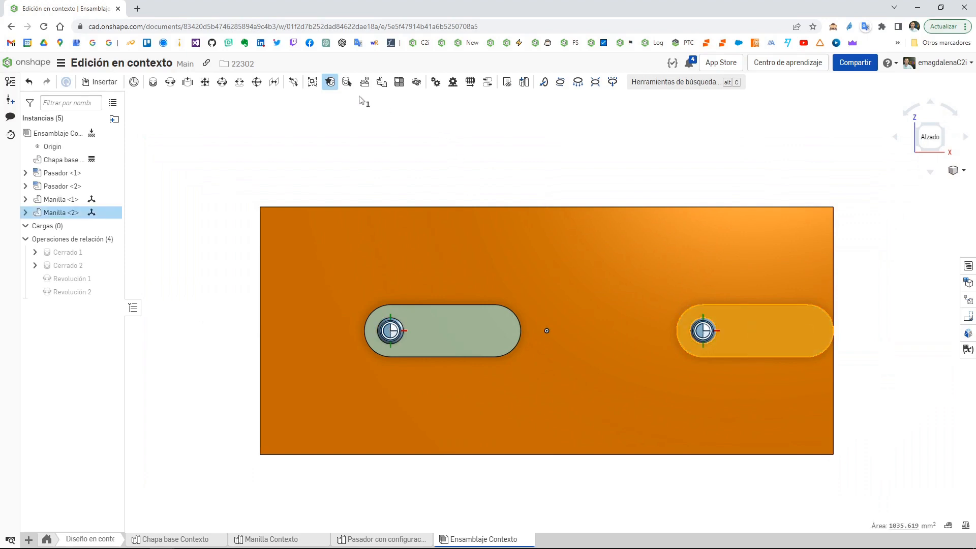
pyautogui.click(330, 83)
pyautogui.moveTo(811, 330); pyautogui.dragTo(606, 335)
pyautogui.click(534, 139)
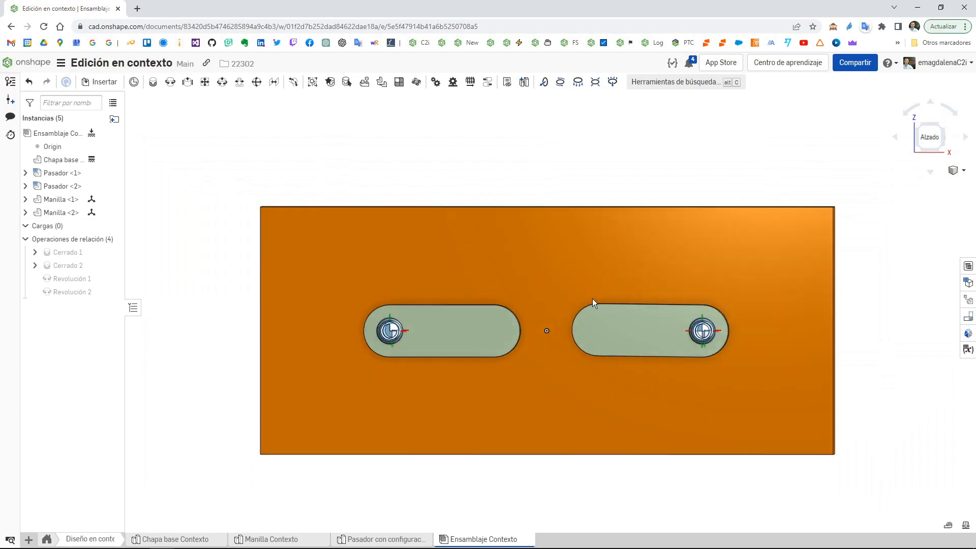
# Step: Rotate both handles around their pins so they slant upwards and lean towards each other
pyautogui.moveTo(592, 298); pyautogui.dragTo(583, 305, button='right')
pyautogui.moveTo(511, 327); pyautogui.dragTo(438, 224)
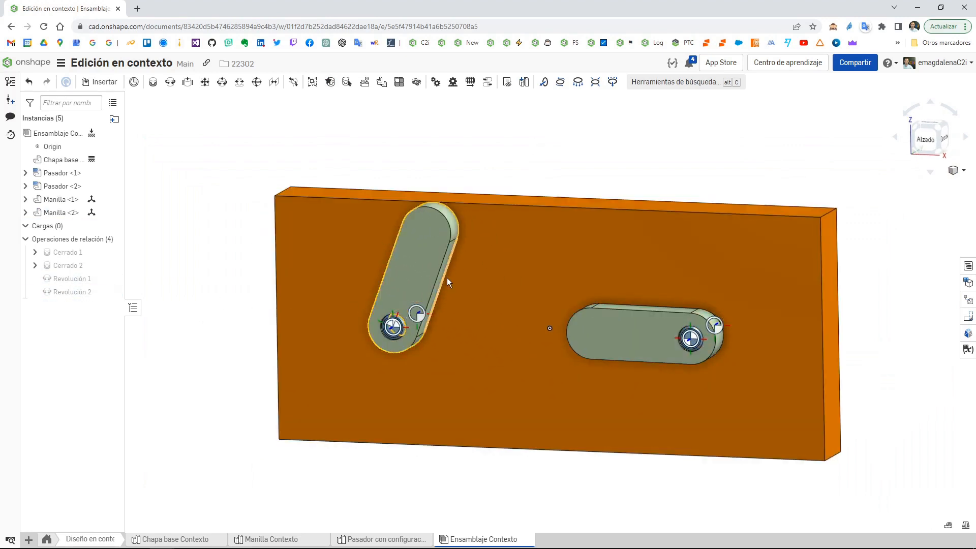
pyautogui.moveTo(443, 253); pyautogui.dragTo(447, 265)
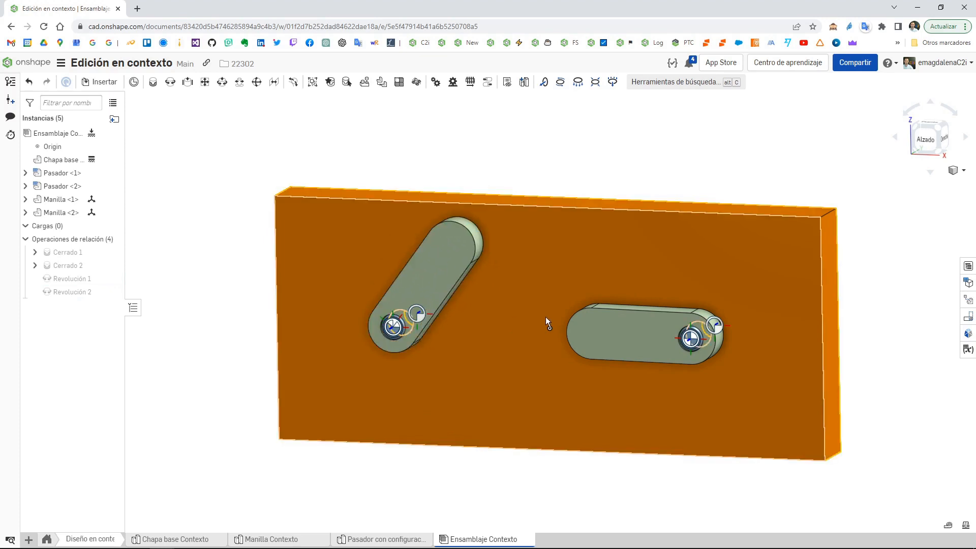
pyautogui.moveTo(589, 325); pyautogui.dragTo(629, 224)
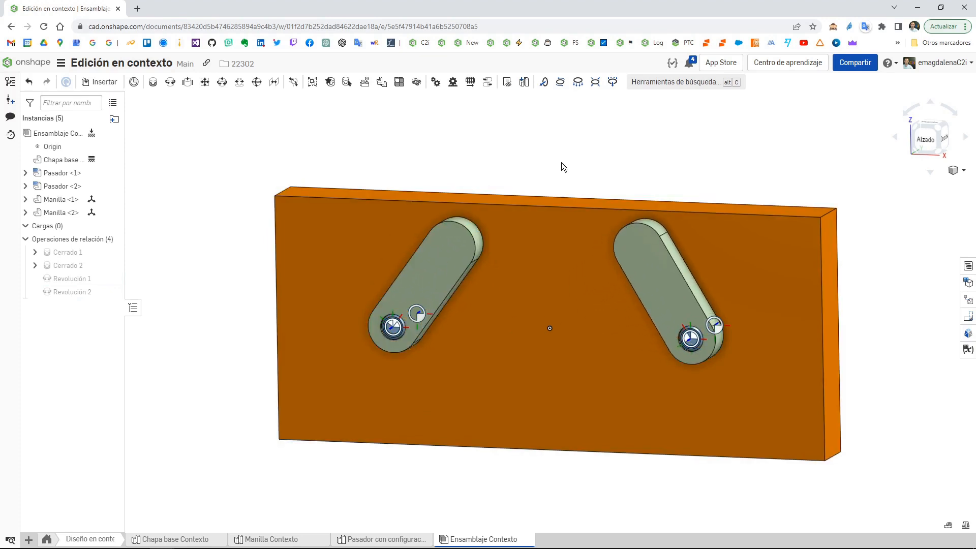
# Step: Add a tangent mate between the left handle's rounded end edge and the base plate's top face
pyautogui.click(293, 82)
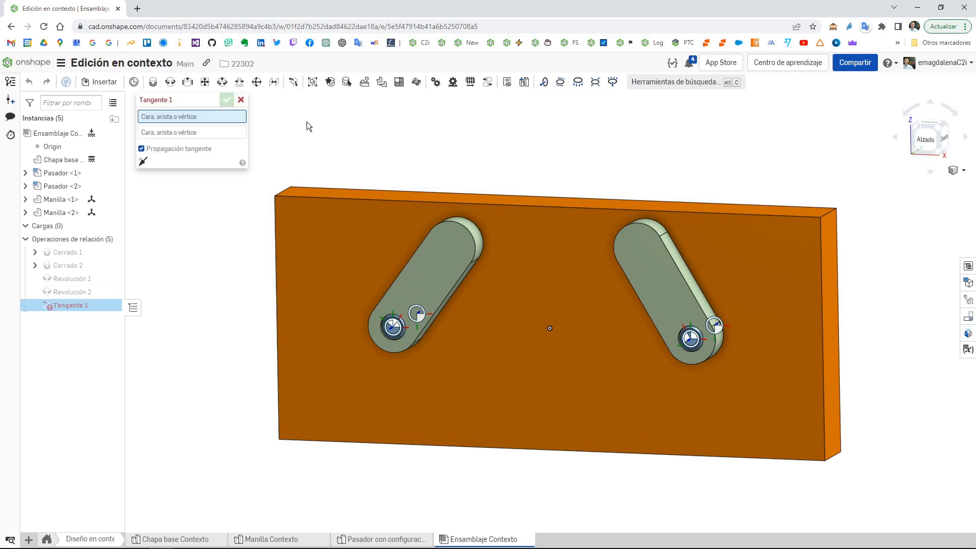
pyautogui.moveTo(418, 159); pyautogui.dragTo(415, 169, button='right')
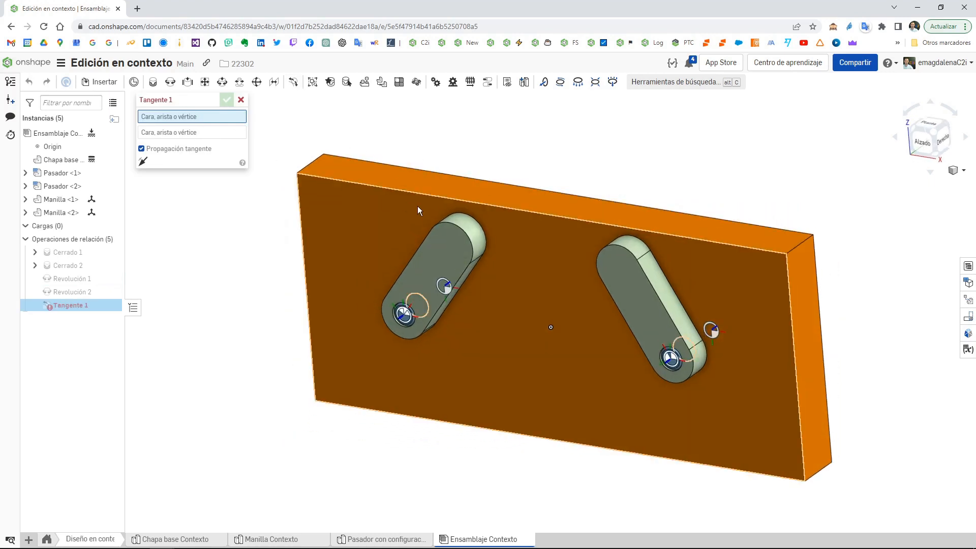
pyautogui.click(462, 212)
pyautogui.click(410, 176)
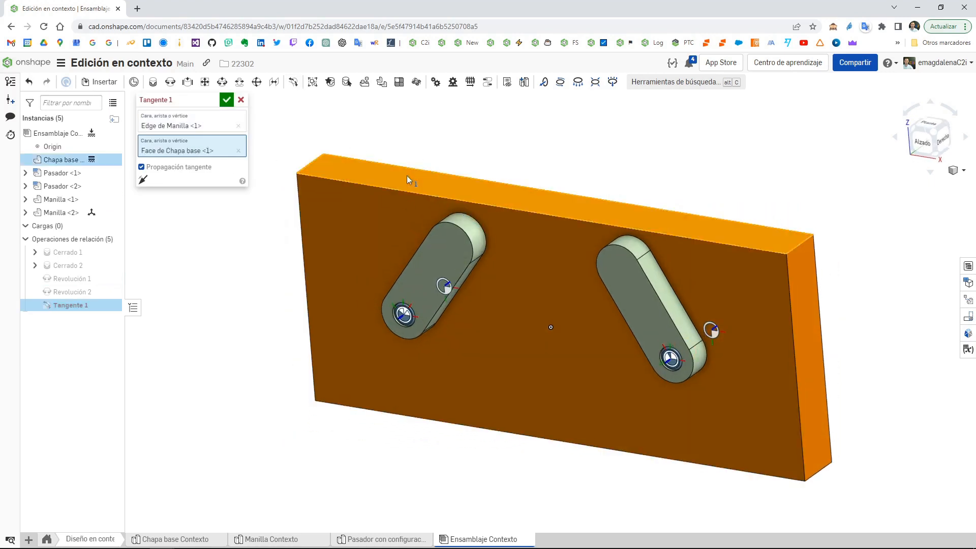
pyautogui.click(226, 99)
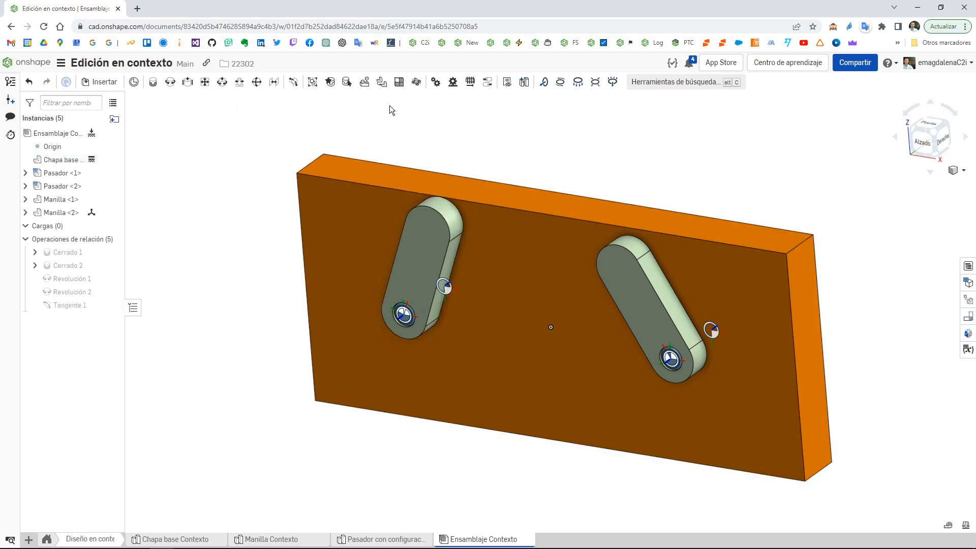
# Step: Add a tangent mate between the right handle's rounded end edge and the base plate's top face
pyautogui.click(294, 83)
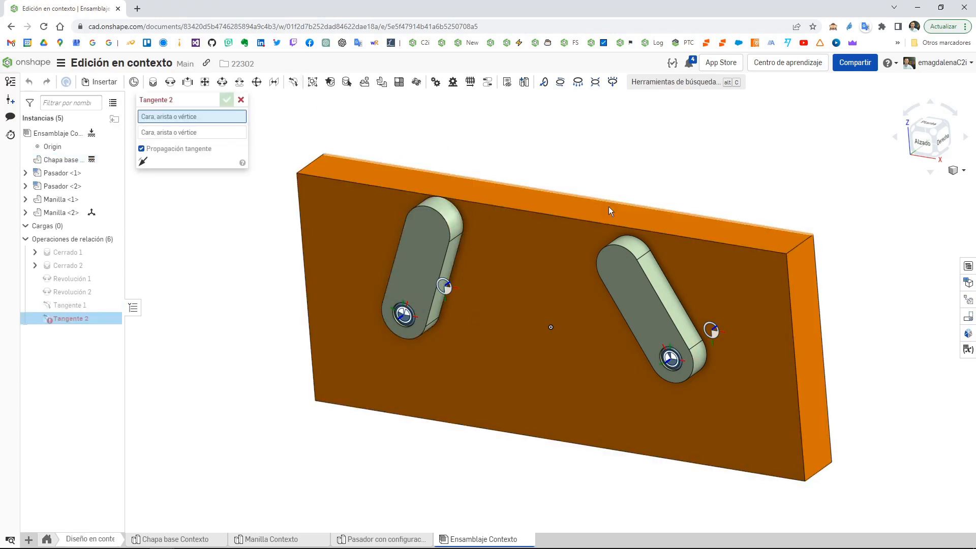
pyautogui.click(635, 237)
pyautogui.click(453, 376)
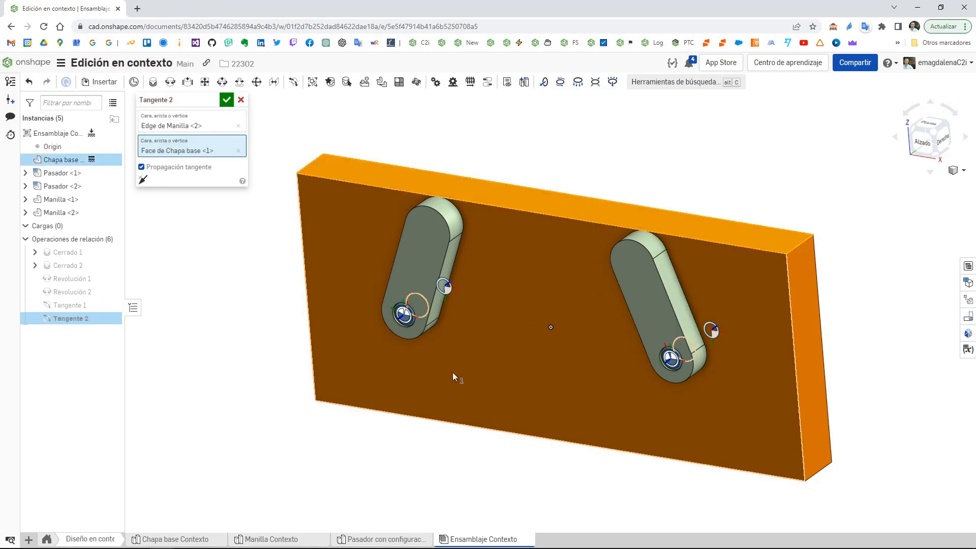
pyautogui.click(225, 100)
pyautogui.hotkey('shift', '1')
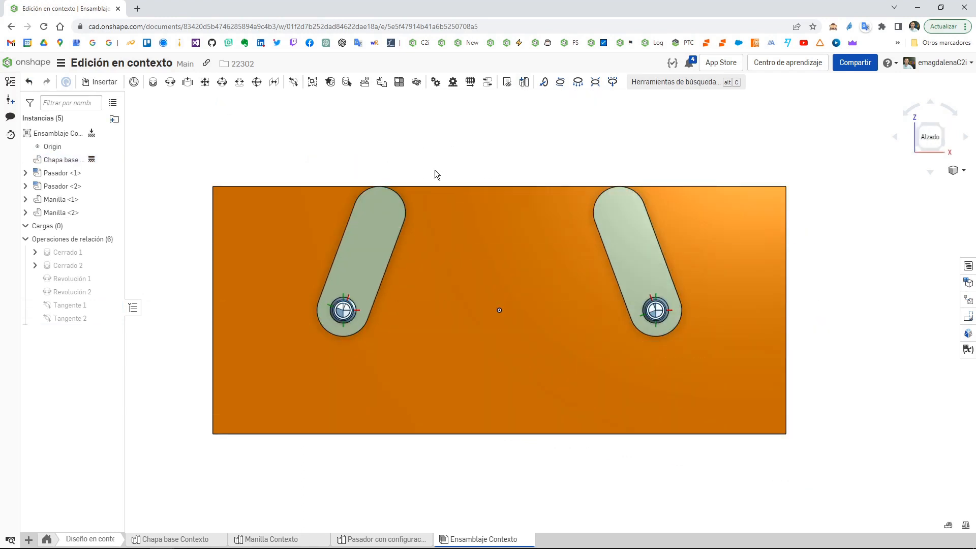
pyautogui.moveTo(548, 181); pyautogui.dragTo(510, 215, button='right')
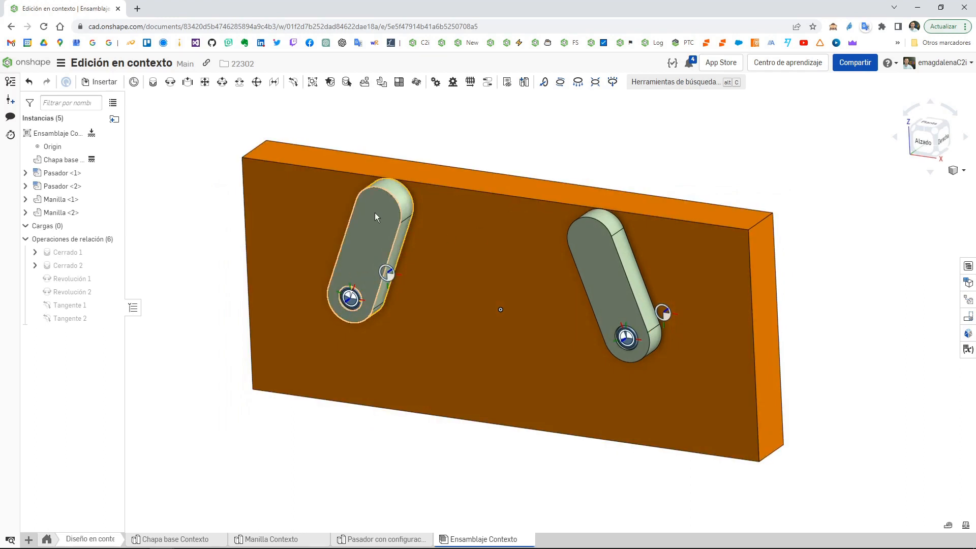
# Step: Edit the base plate in the assembly's context and start a new sketch on its front face
pyautogui.rightClick(294, 228)
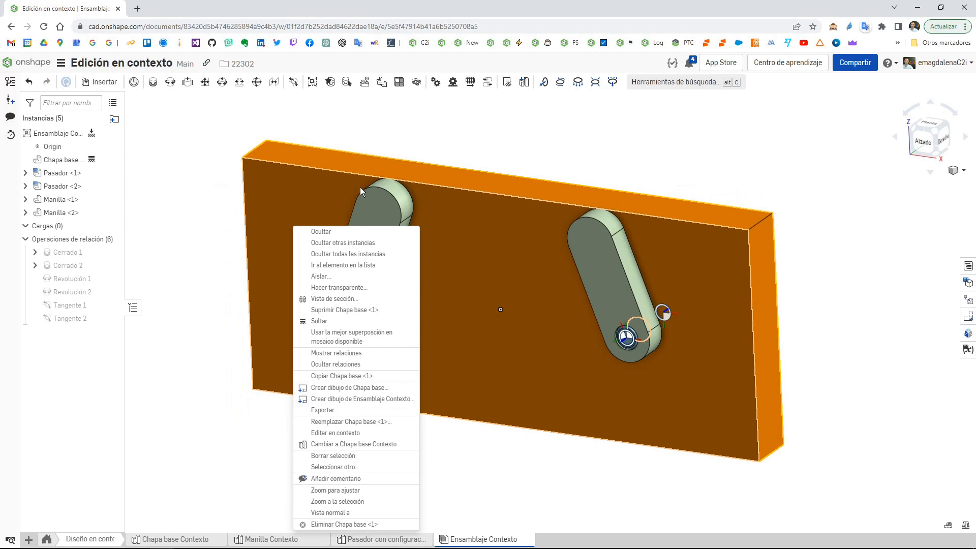
pyautogui.click(351, 433)
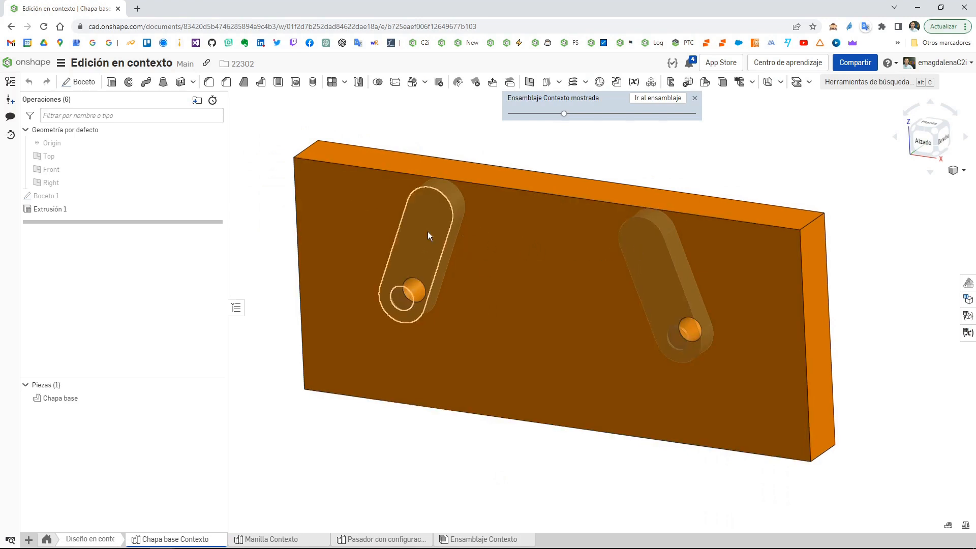
pyautogui.click(315, 193)
pyautogui.rightClick(319, 194)
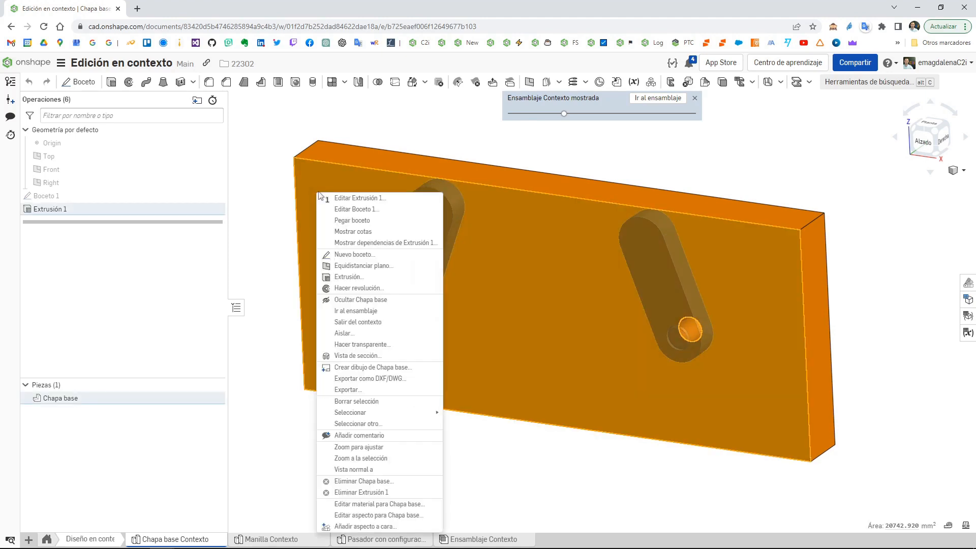
pyautogui.click(353, 254)
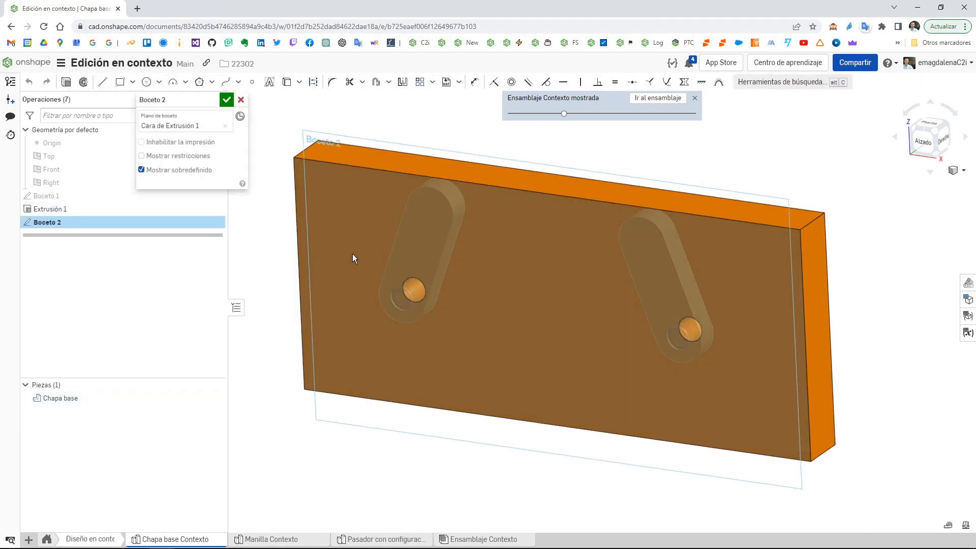
pyautogui.press('n')
# Step: Sketch an open three-line profile down from the plate's top edge beside the left handle, with a vertical left side, horizontal bottom and slanted right side
pyautogui.press('l')
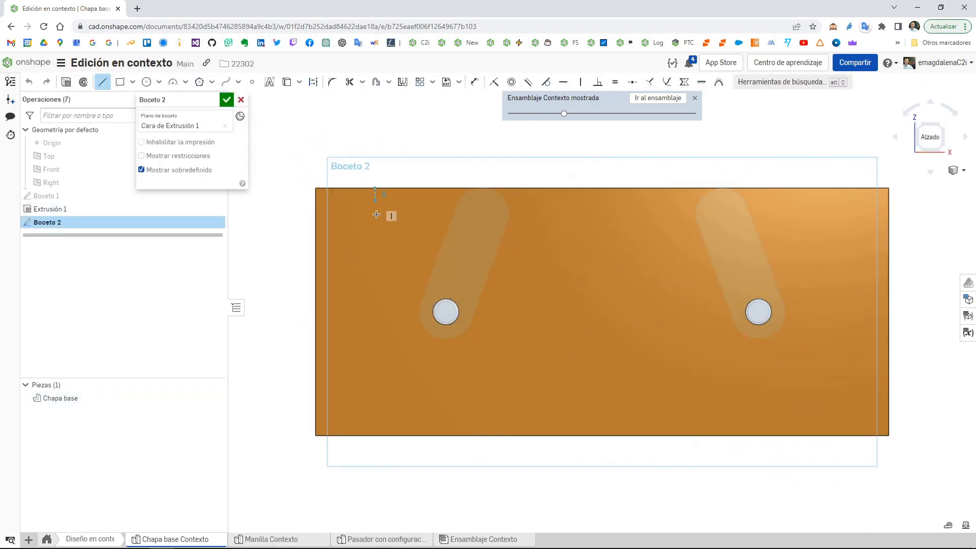
pyautogui.click(380, 254)
pyautogui.click(405, 253)
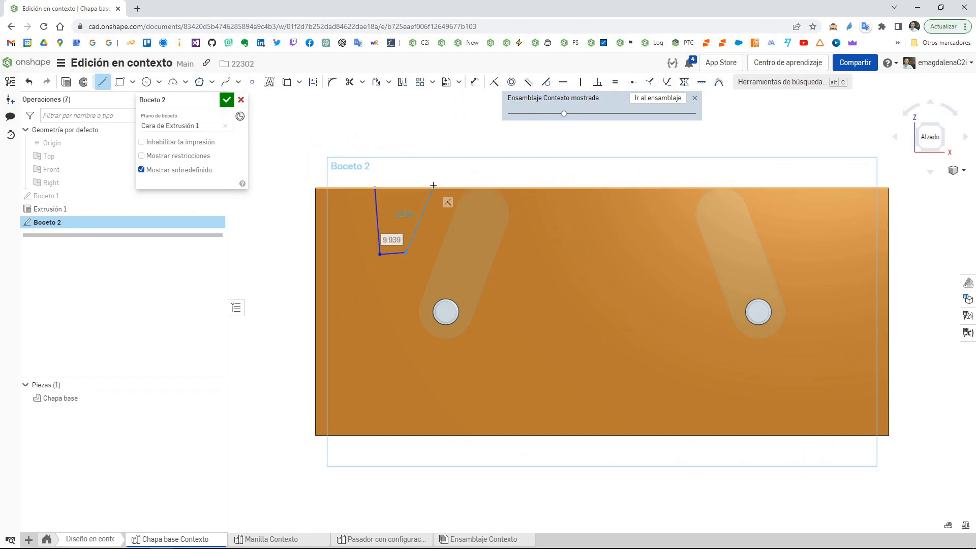
pyautogui.click(433, 189)
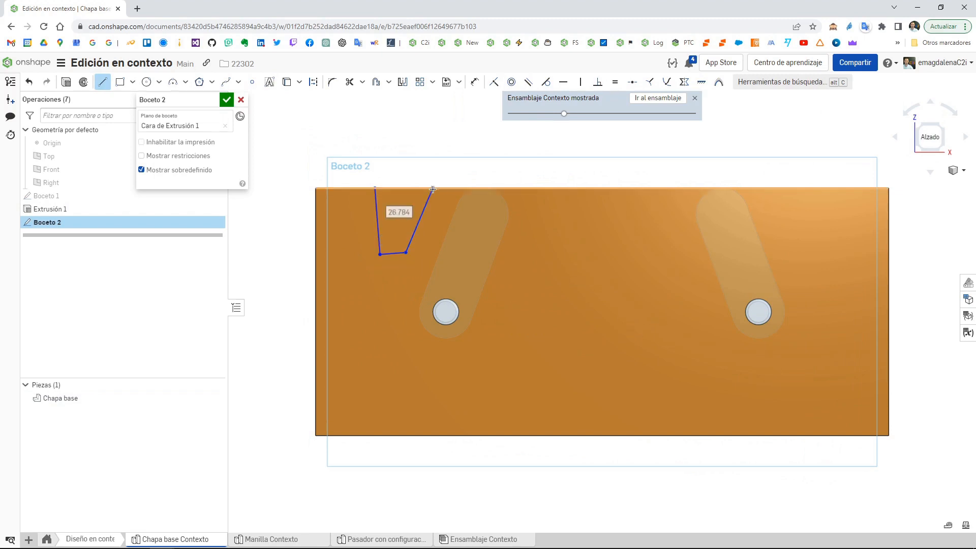
pyautogui.press('Escape')
pyautogui.press('v')
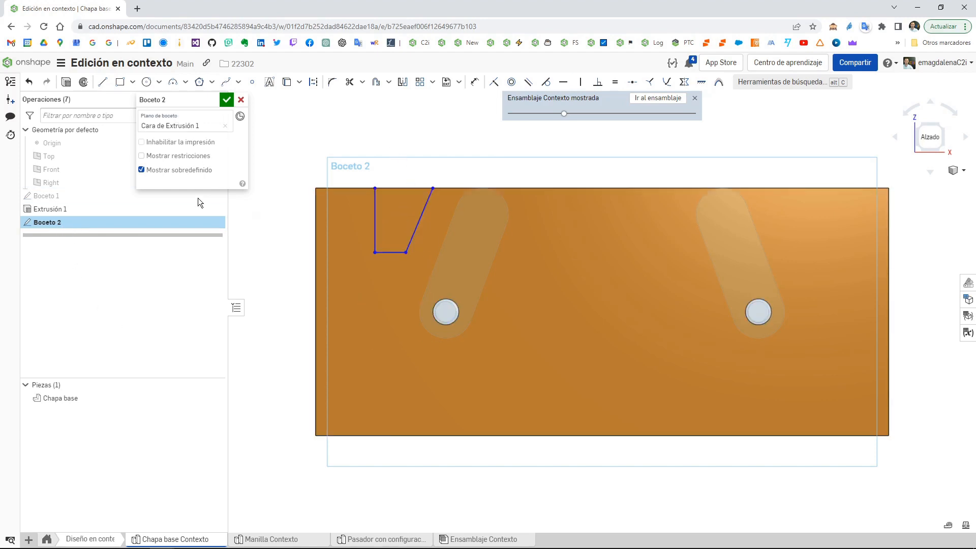
# Step: Make the profile's slanted line coincident with the left handle's long straight left edge
pyautogui.click(415, 224)
pyautogui.click(442, 249)
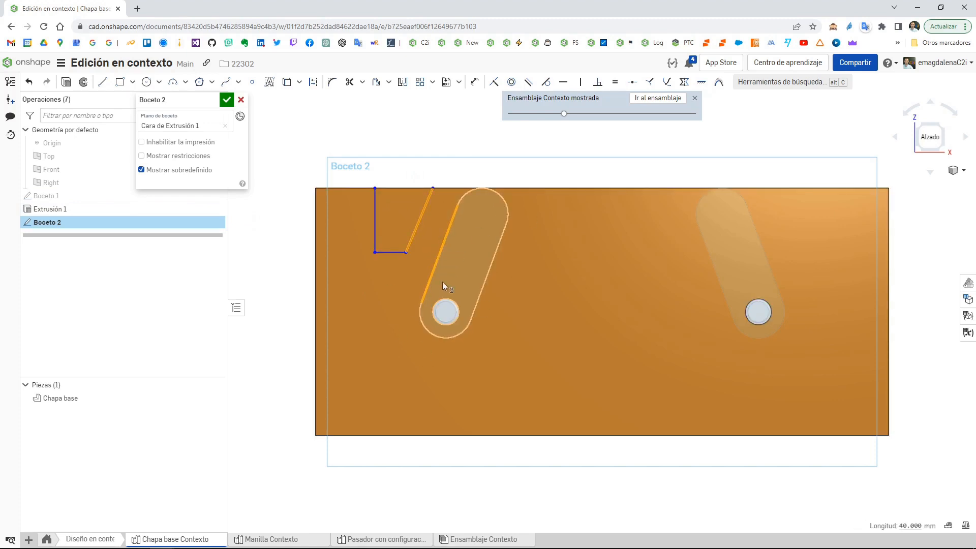
pyautogui.click(493, 83)
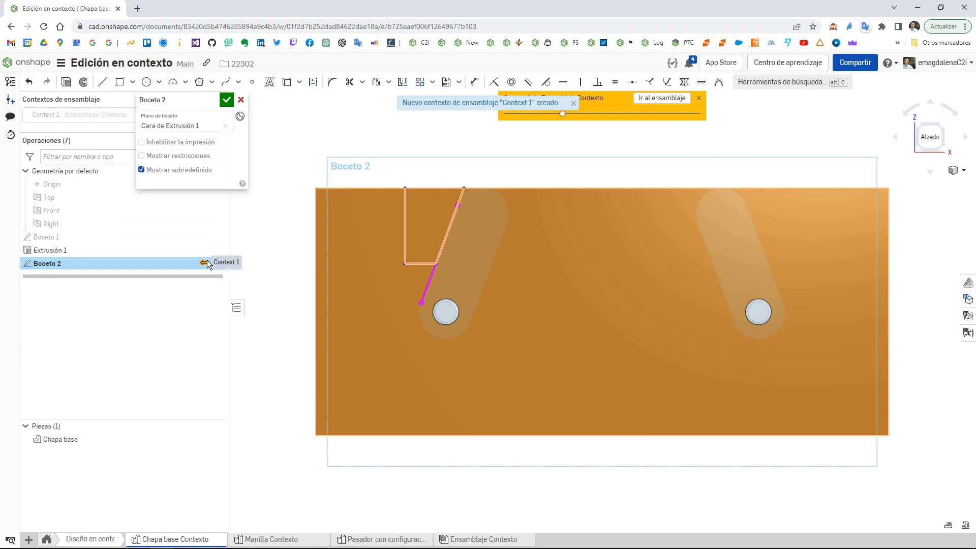
# Step: Dimension the profile's vertical side to a length of 30 mm
pyautogui.press('d')
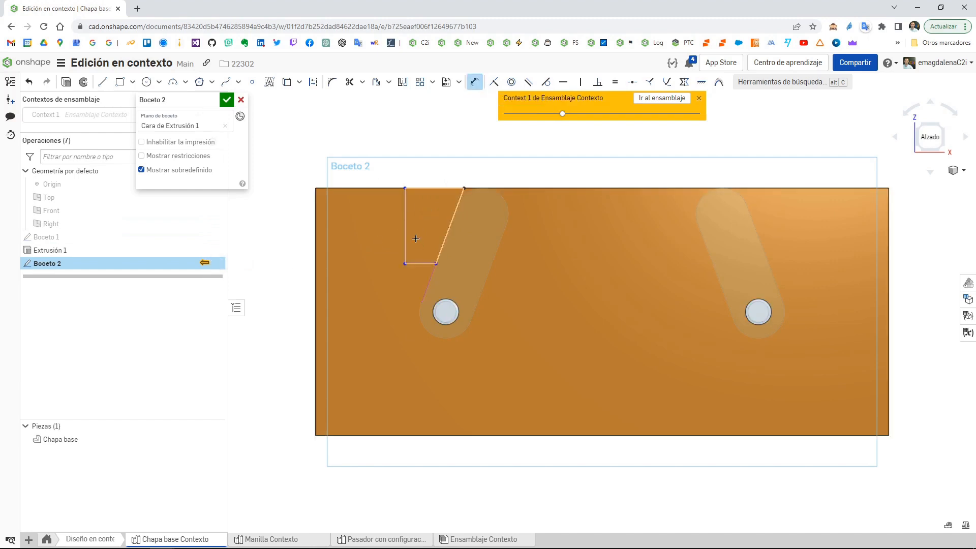
pyautogui.click(415, 238)
pyautogui.click(363, 222)
pyautogui.write('30')
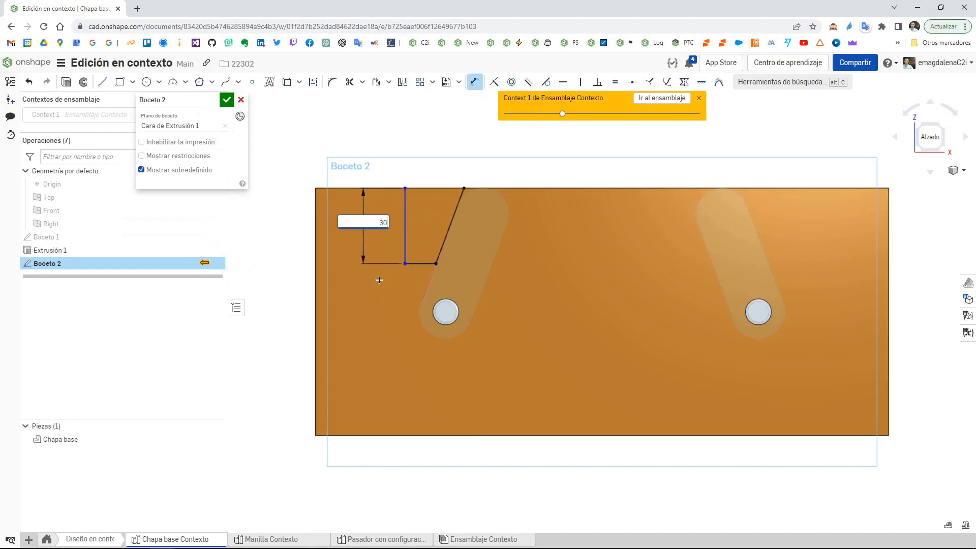
pyautogui.press('Return')
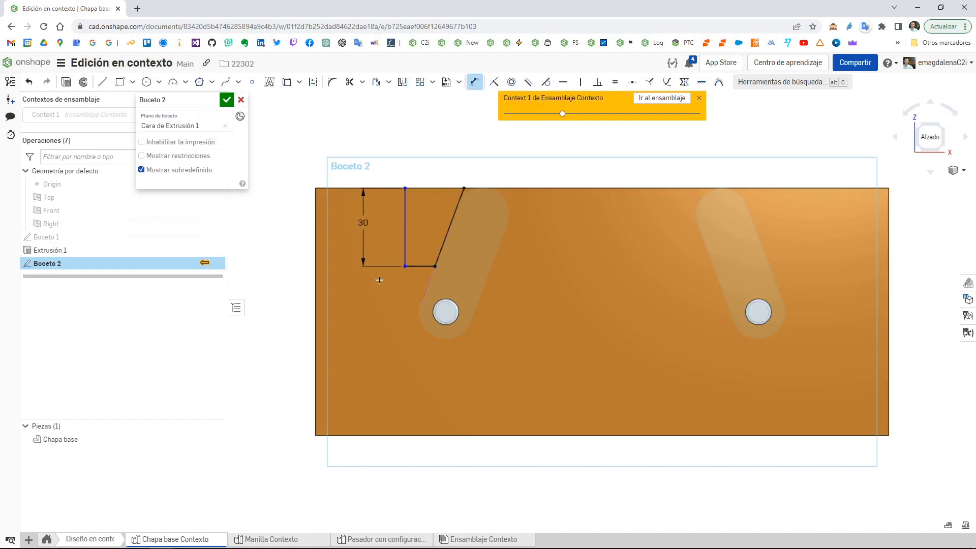
# Step: Dimension the profile's vertical side 35 mm from the plate's left edge and finish the sketch
pyautogui.click(316, 216)
pyautogui.click(351, 126)
pyautogui.write('3')
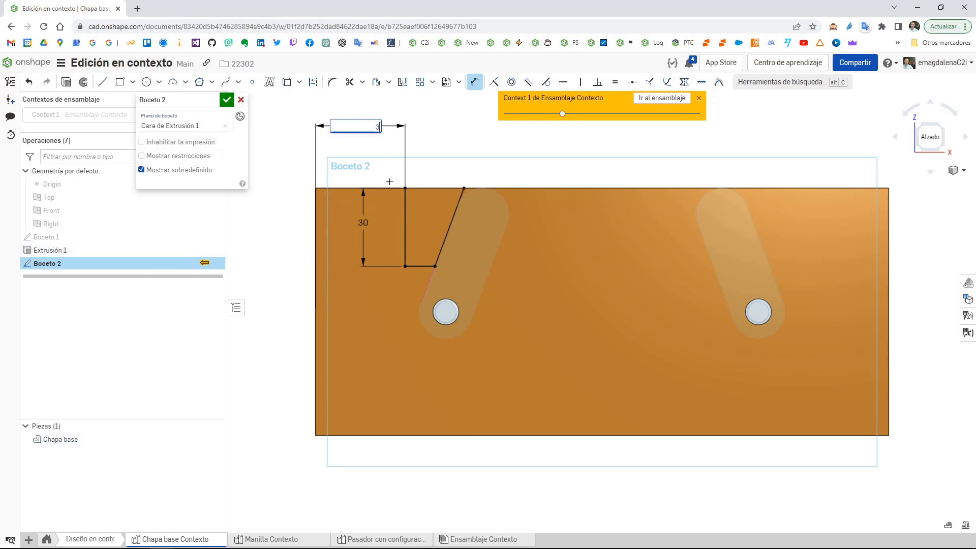
pyautogui.write('5')
pyautogui.press('Return')
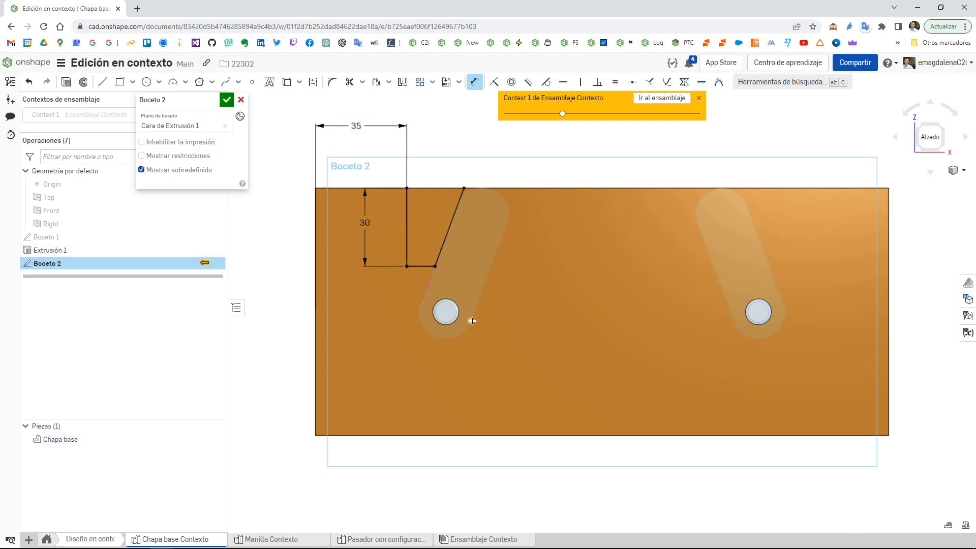
pyautogui.moveTo(472, 321); pyautogui.dragTo(450, 335, button='right')
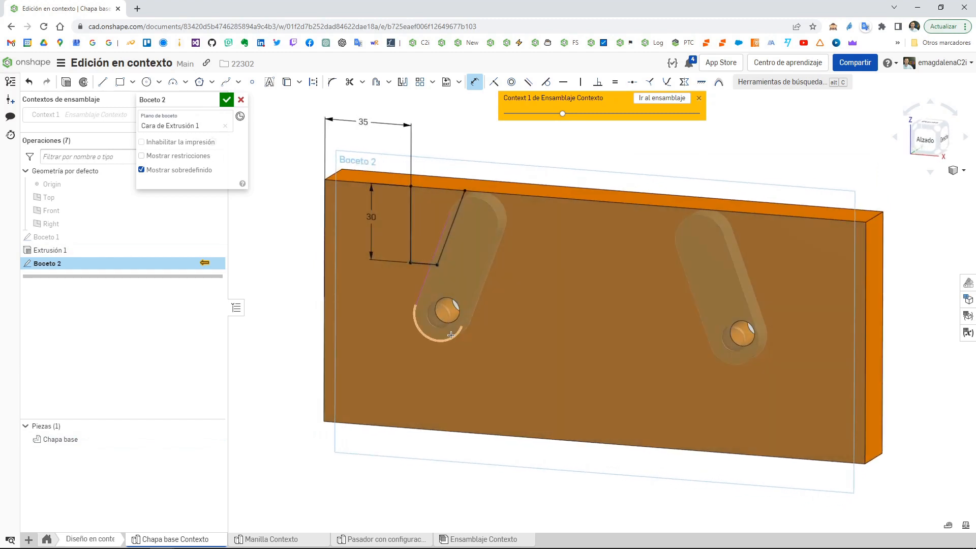
pyautogui.click(226, 100)
# Step: Extrude the sketched profile 10 mm outward, adding it to the base plate as a stop for the left handle
pyautogui.click(415, 206)
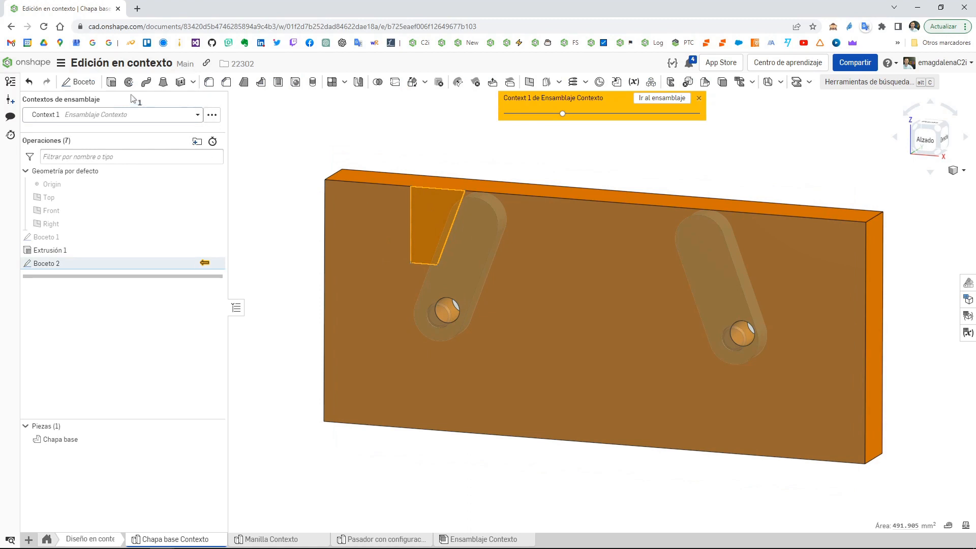
pyautogui.click(111, 81)
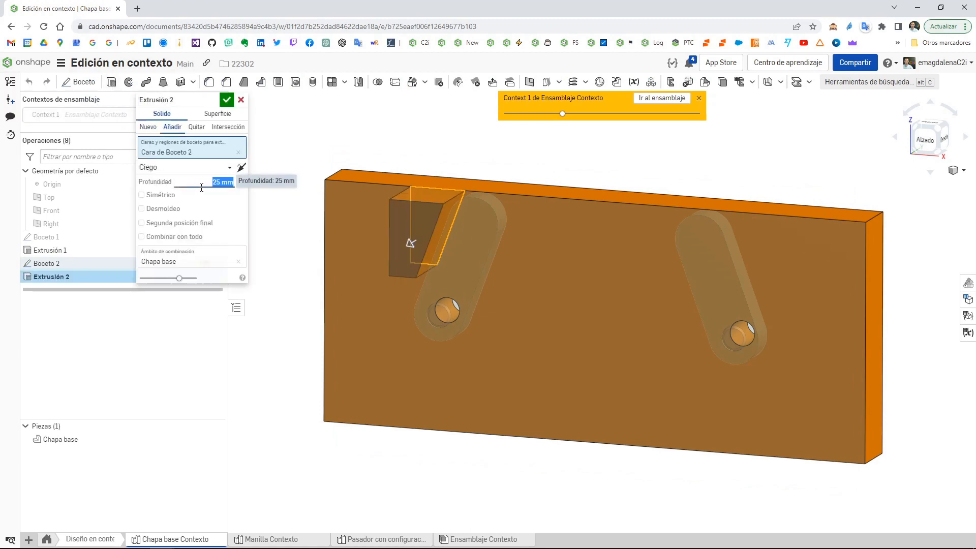
pyautogui.write('10')
pyautogui.press('Return')
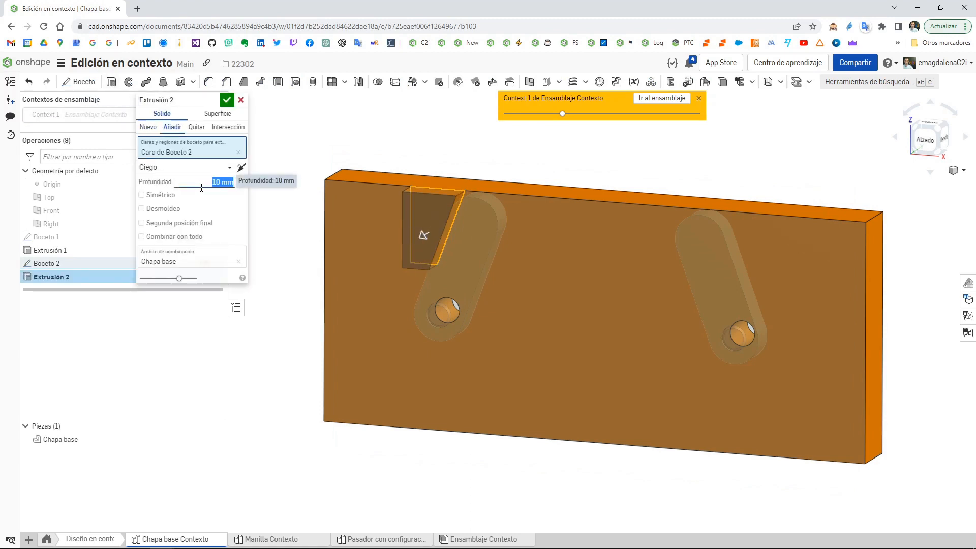
pyautogui.press('Return')
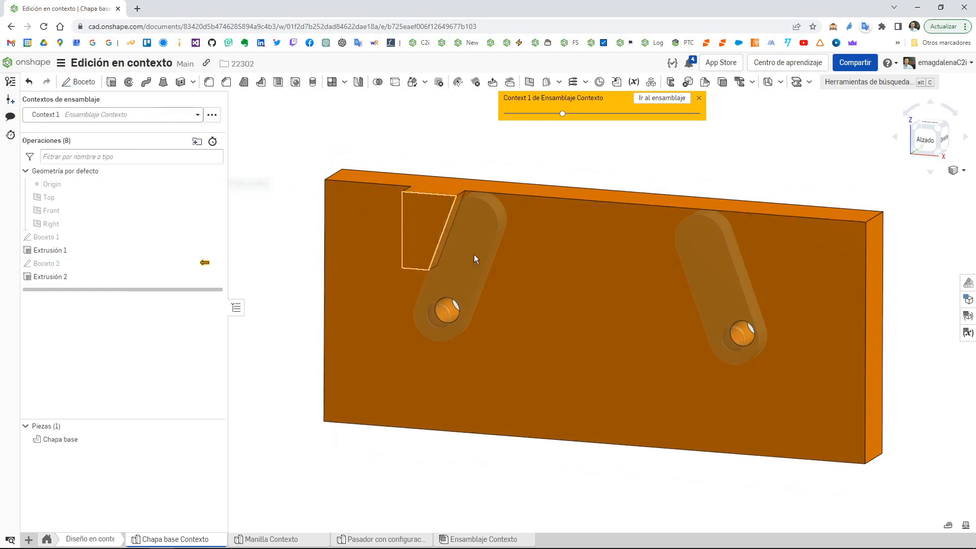
# Step: Rename the assembly context Context 1 as "Tope sup"
pyautogui.click(212, 114)
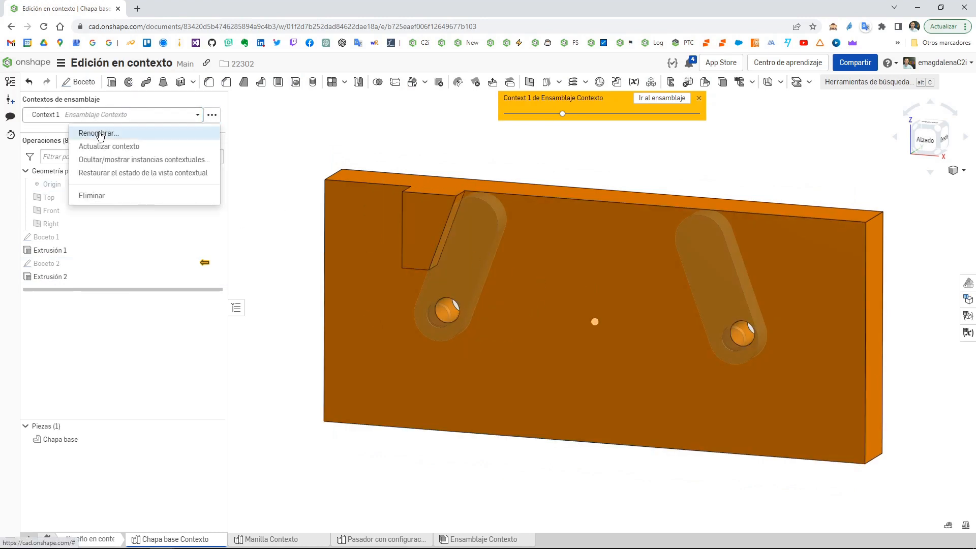
pyautogui.click(97, 134)
pyautogui.write('Tope sup')
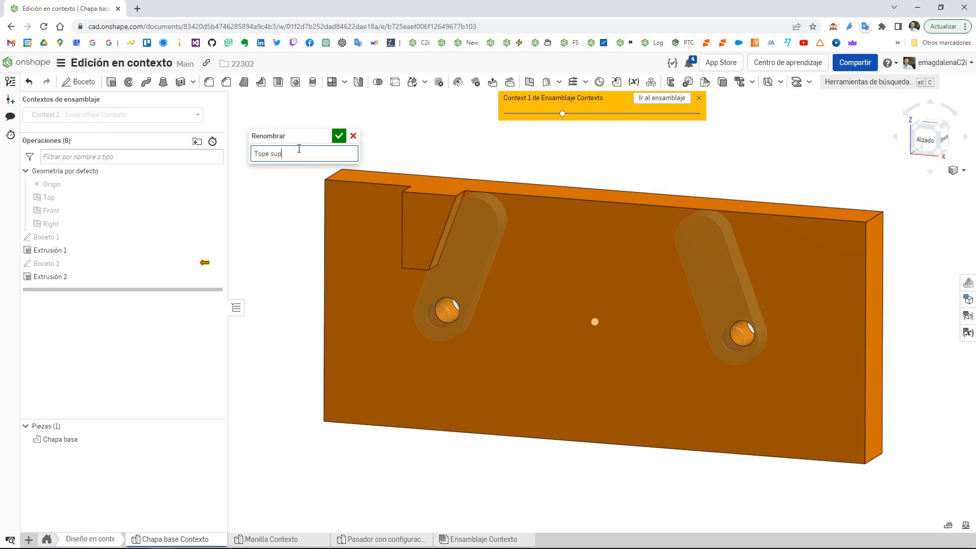
pyautogui.press('Return')
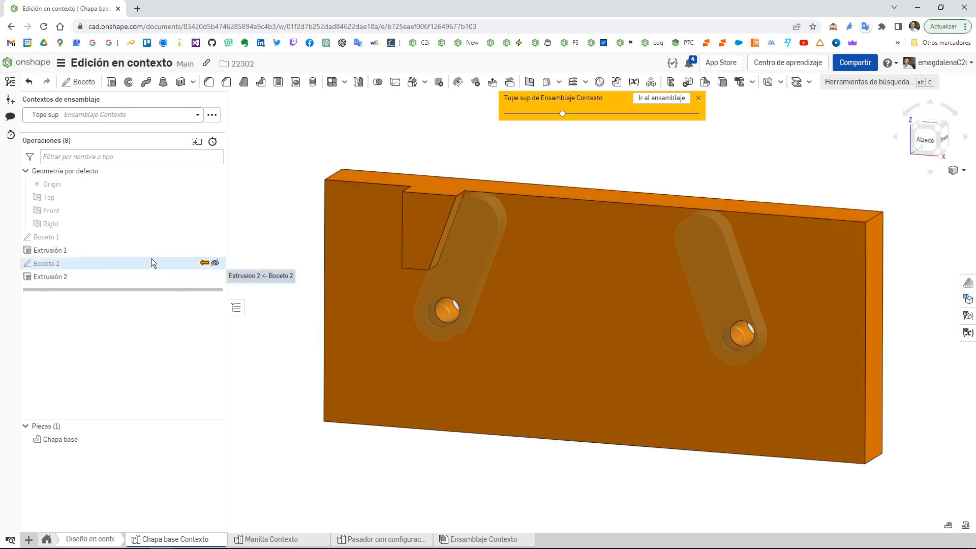
# Step: Set the assembly context to Ninguno and fillet the stop's lower corner edge on the slanted side with a 10 mm radius
pyautogui.click(195, 115)
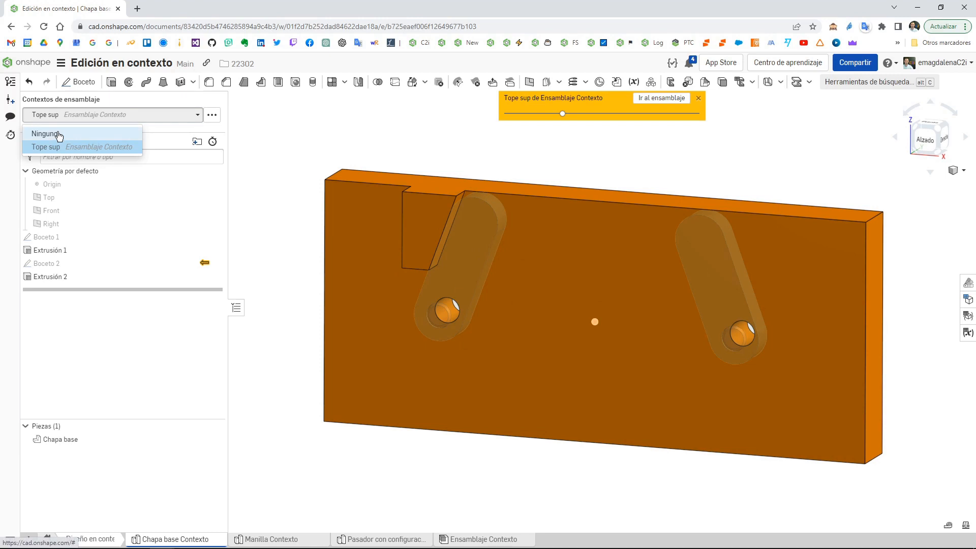
pyautogui.click(43, 134)
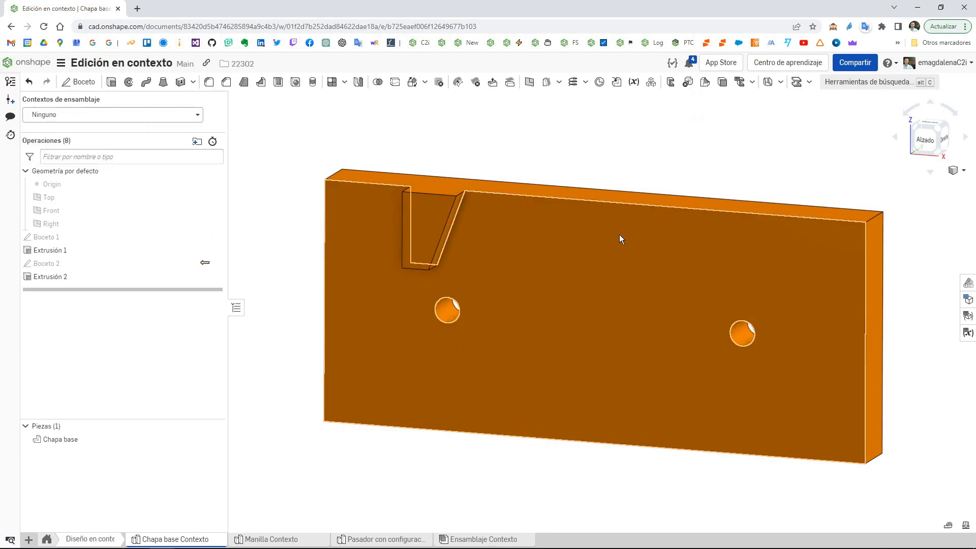
pyautogui.moveTo(480, 243); pyautogui.dragTo(480, 230, button='right')
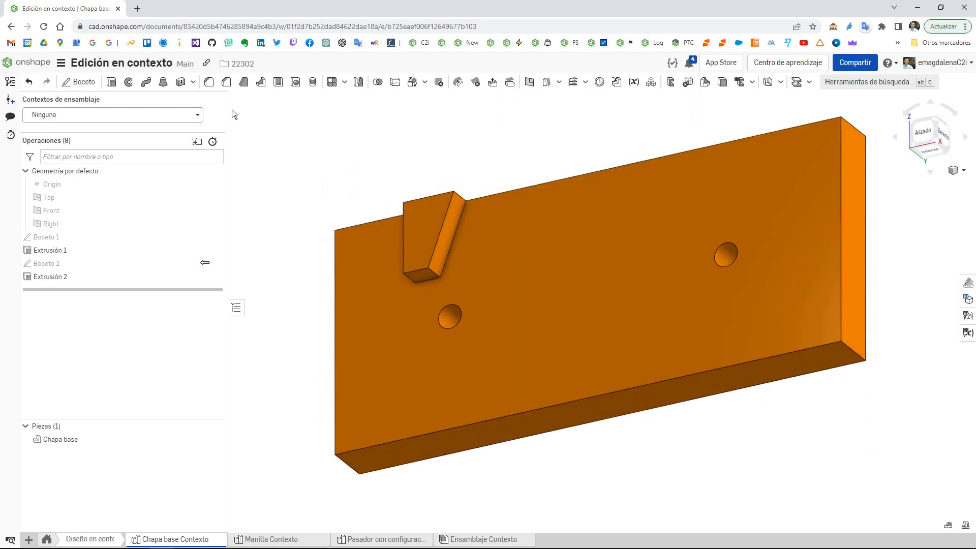
pyautogui.click(209, 82)
pyautogui.click(432, 275)
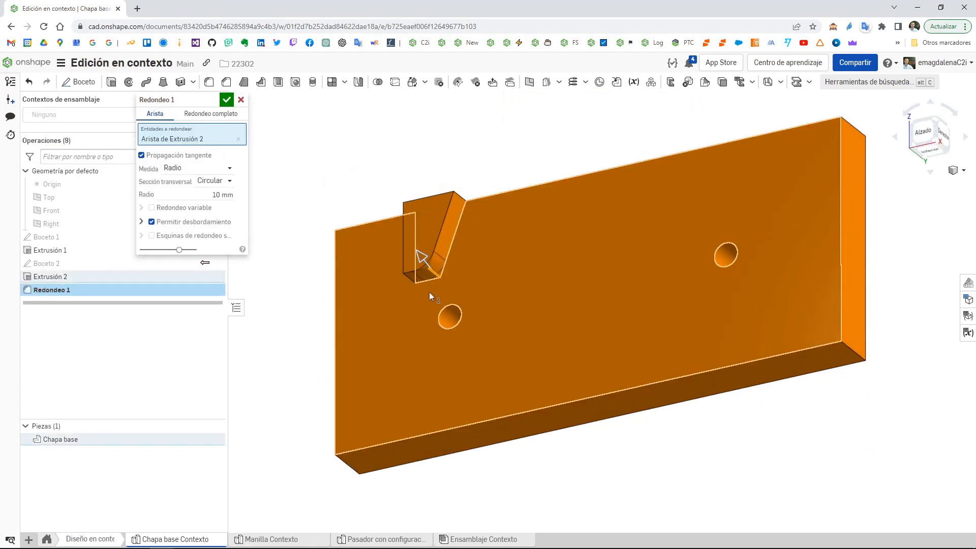
pyautogui.moveTo(429, 291)
pyautogui.mouseDown(button='right')
pyautogui.moveTo(477, 320)
pyautogui.moveTo(424, 310)
pyautogui.mouseUp(button='right')
pyautogui.moveTo(534, 294); pyautogui.dragTo(562, 262, button='right')
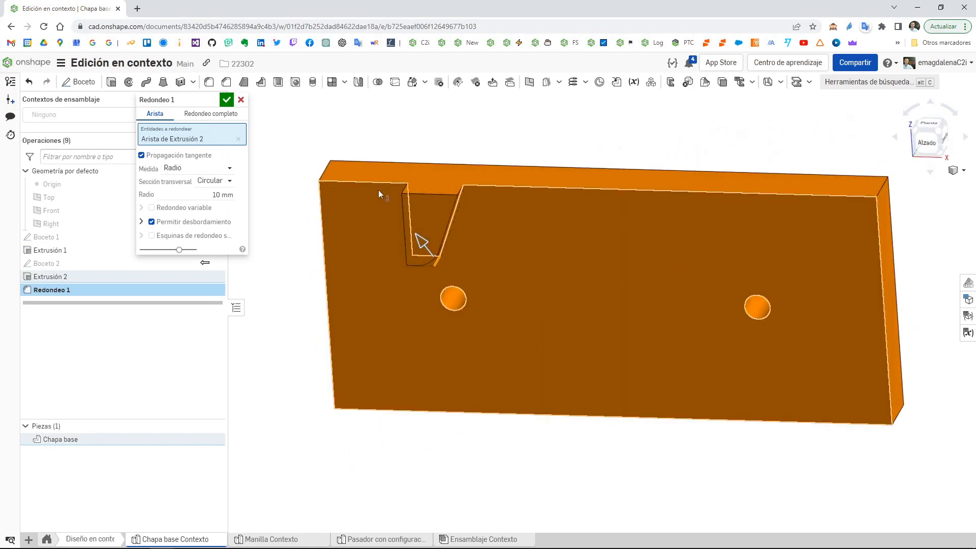
pyautogui.click(226, 100)
# Step: Switch the base plate's assembly context back to Tope sup
pyautogui.moveTo(300, 324); pyautogui.dragTo(492, 303, button='right')
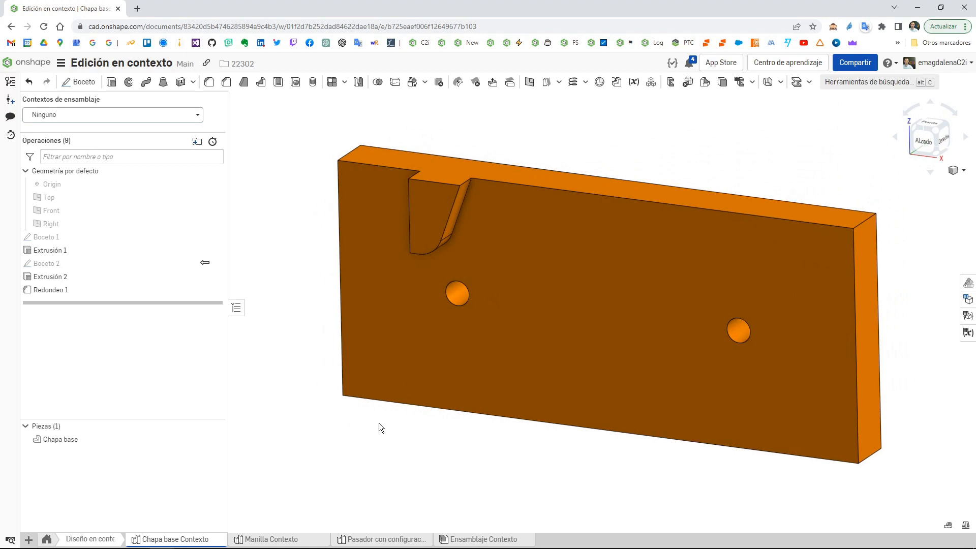
pyautogui.click(147, 115)
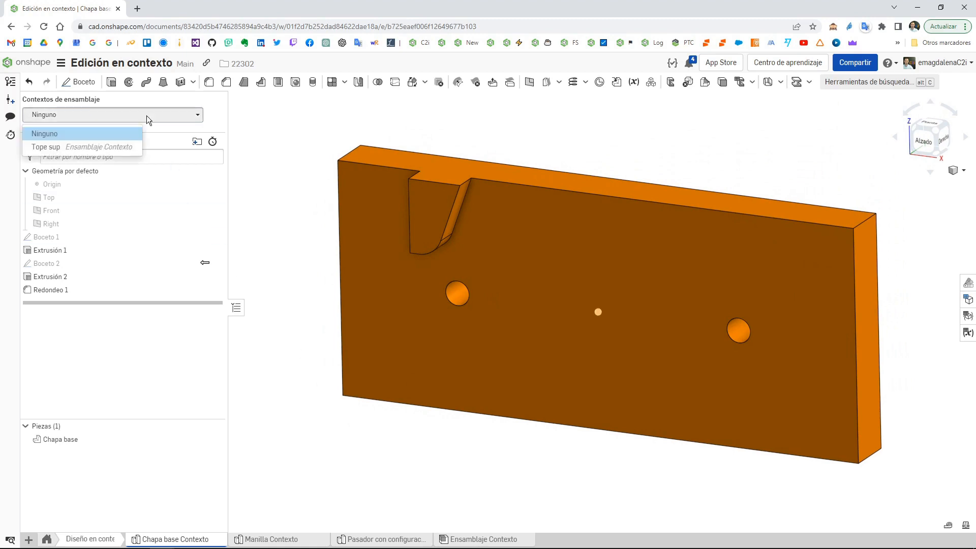
pyautogui.click(89, 147)
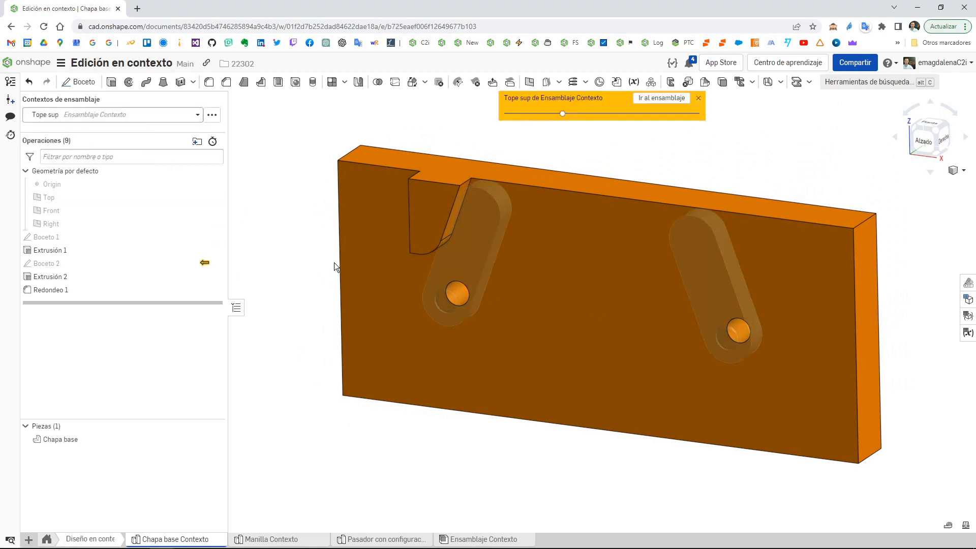
# Step: Go to the assembly and suppress the Tangente 1 and Tangente 2 mates
pyautogui.click(654, 98)
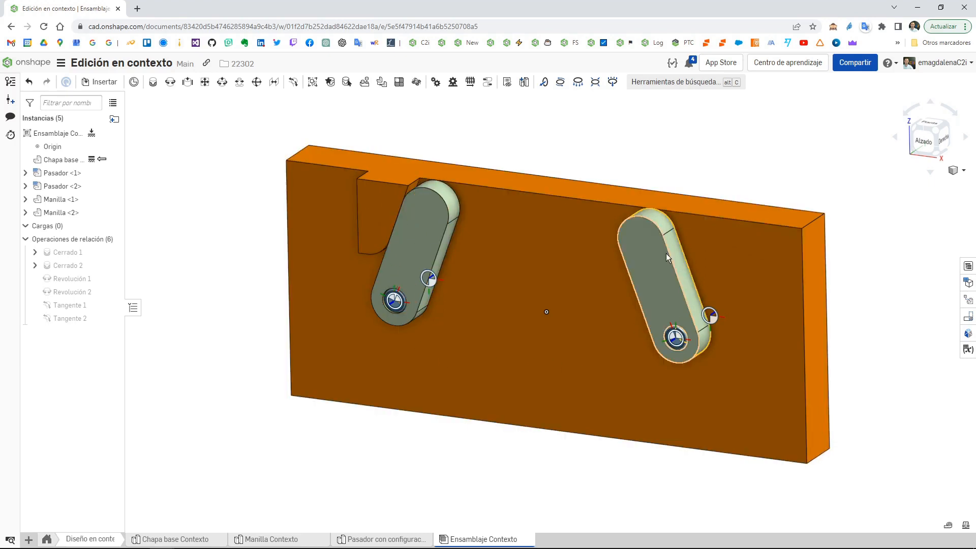
pyautogui.moveTo(79, 333); pyautogui.dragTo(66, 307)
pyautogui.rightClick(71, 307)
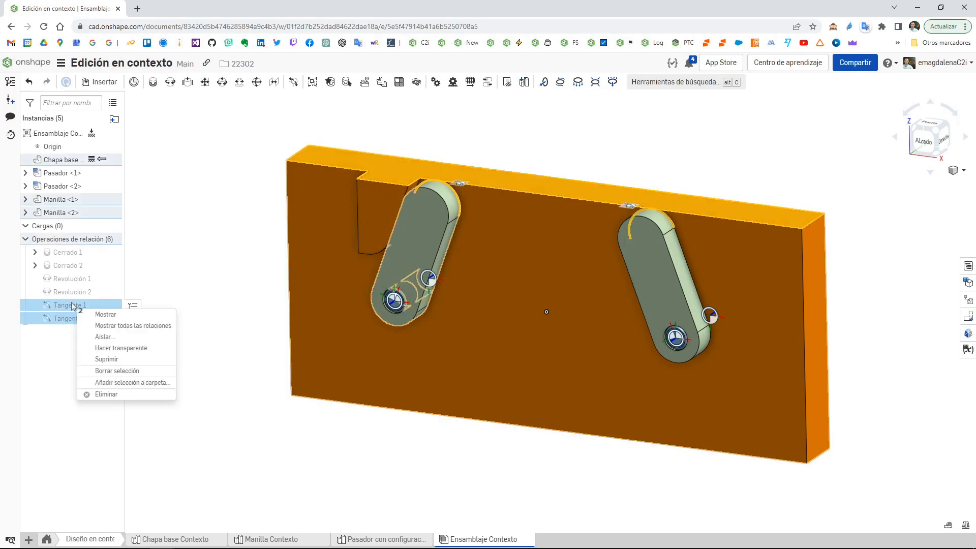
pyautogui.click(106, 360)
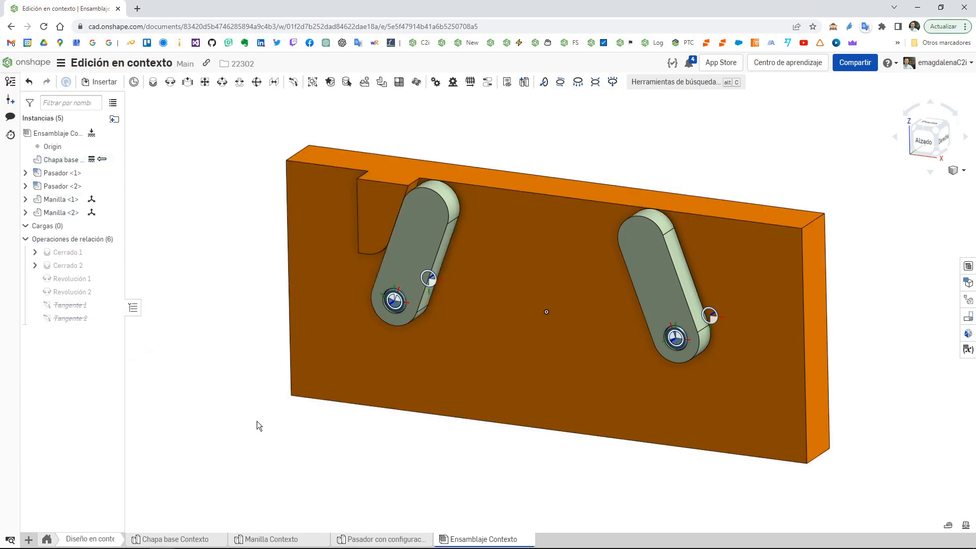
# Step: Swing both handles around their pins so they point down toward the base plate's lower edge
pyautogui.moveTo(437, 209); pyautogui.dragTo(476, 371)
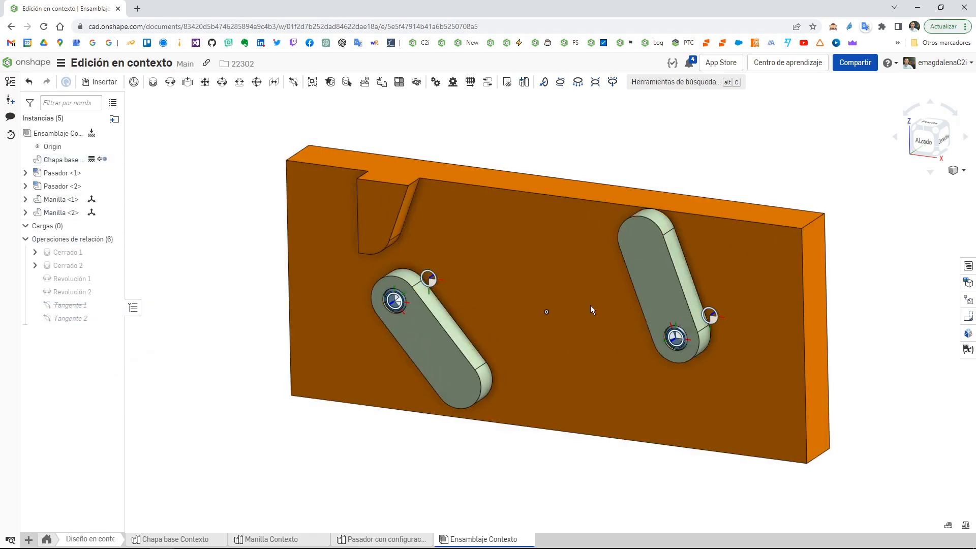
pyautogui.moveTo(590, 305); pyautogui.dragTo(569, 416)
pyautogui.moveTo(594, 442); pyautogui.dragTo(599, 402, button='right')
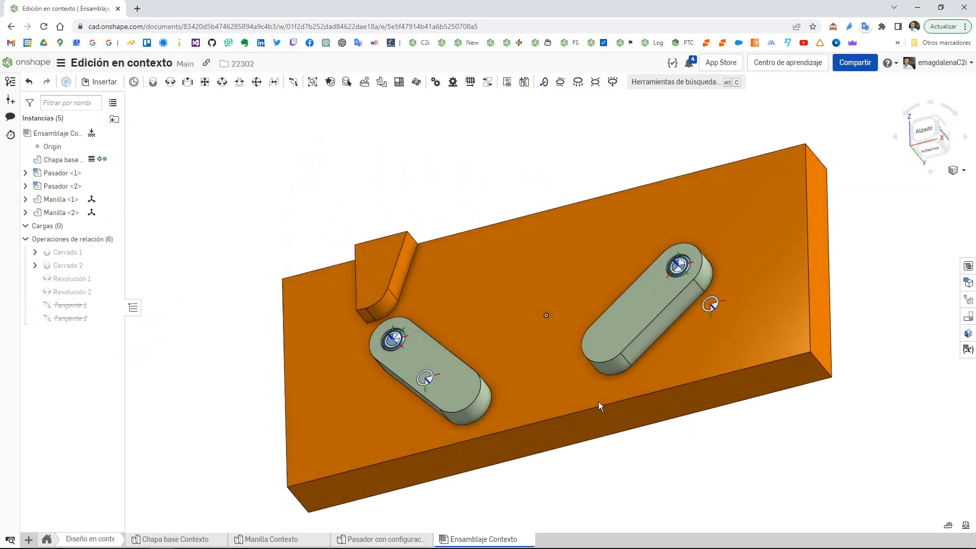
# Step: Add a tangent mate between the right handle's rounded end edge and the base plate's bottom face, with tangent propagation
pyautogui.click(293, 82)
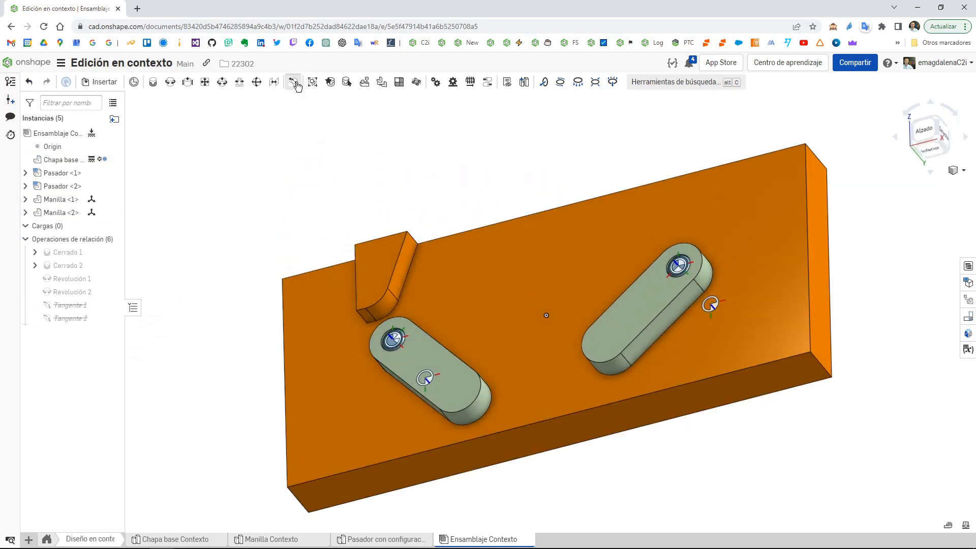
pyautogui.click(616, 375)
pyautogui.click(635, 412)
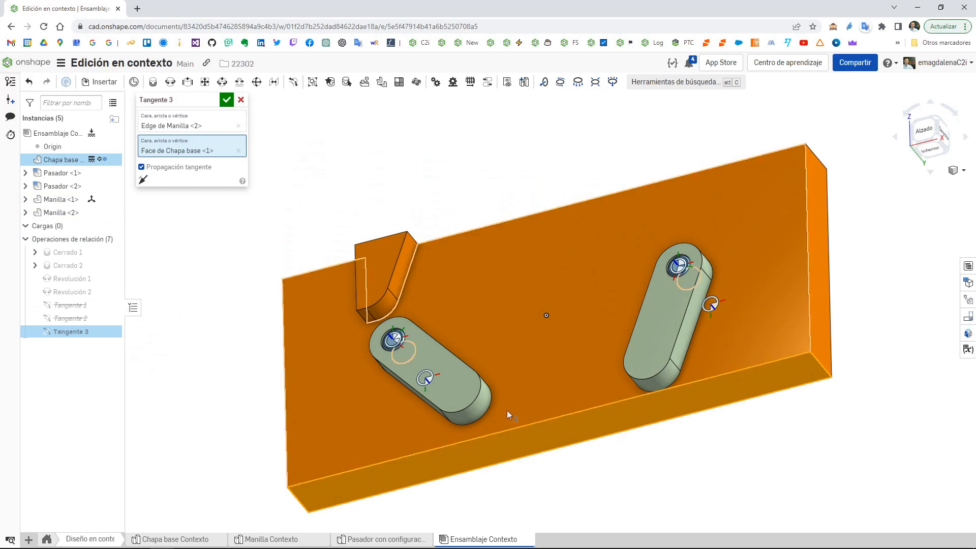
pyautogui.click(227, 101)
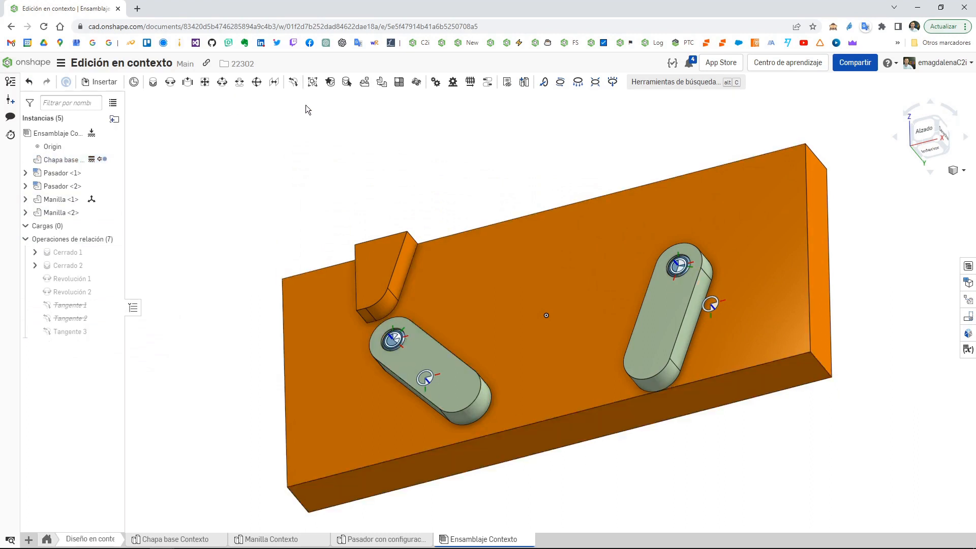
# Step: Add a tangent mate between the left handle's rounded end edge and the base plate's bottom face, with tangent propagation
pyautogui.click(293, 81)
pyautogui.click(481, 417)
pyautogui.click(483, 445)
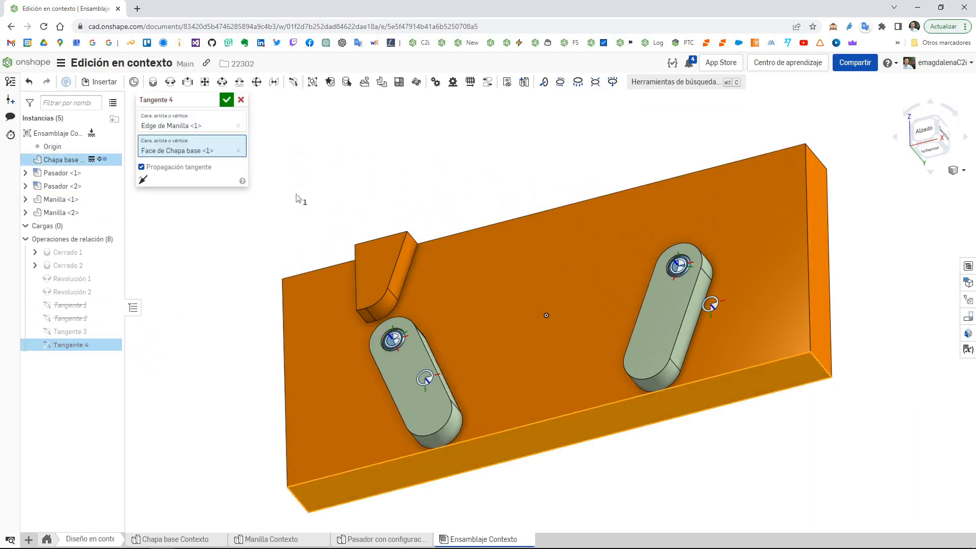
pyautogui.click(227, 100)
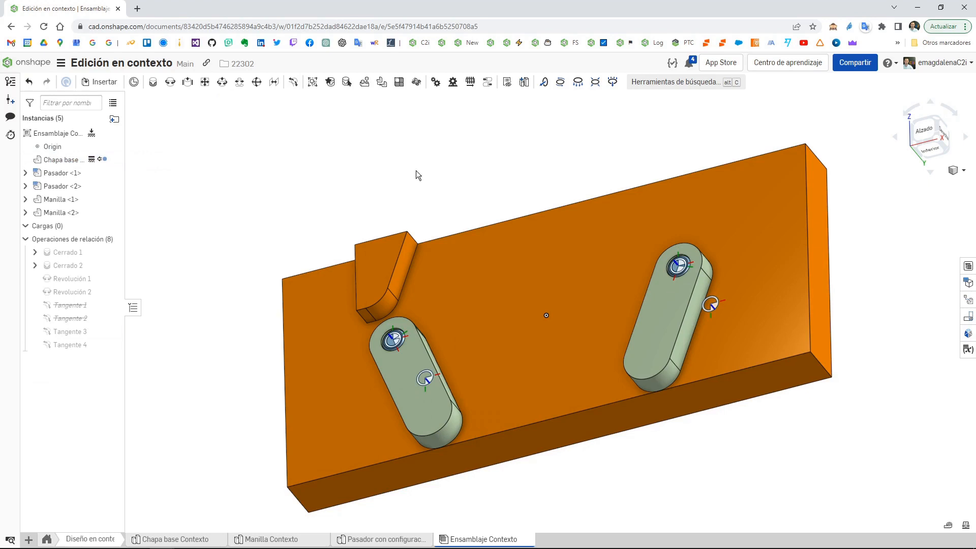
pyautogui.hotkey('shift', '2')
pyautogui.moveTo(421, 252); pyautogui.dragTo(675, 289, button='right')
pyautogui.scroll(-3, 675, 286)
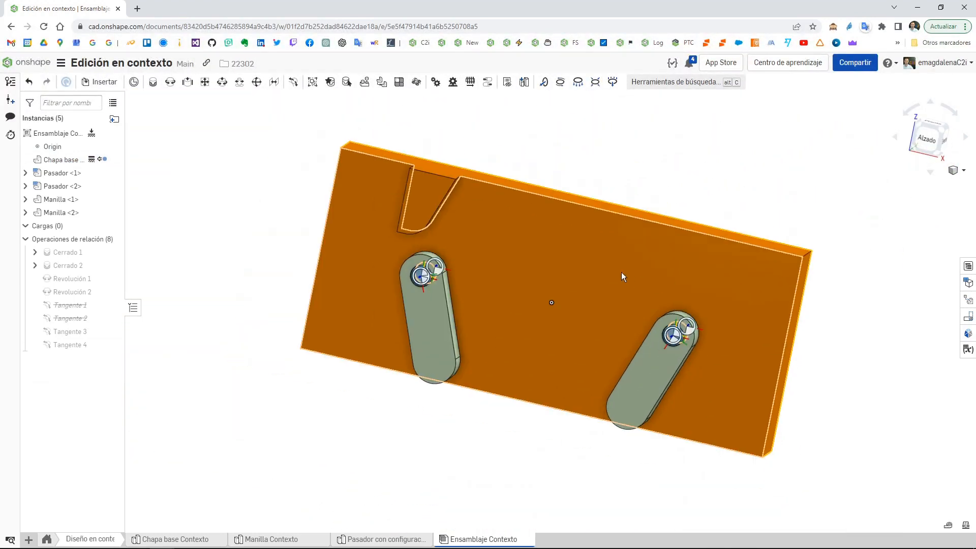
pyautogui.rightClick(621, 272)
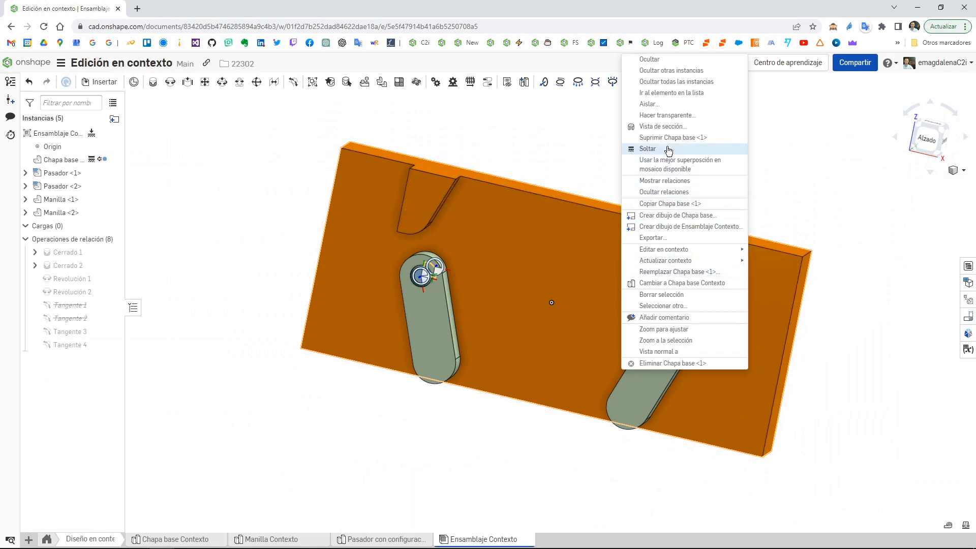
pyautogui.click(577, 142)
pyautogui.moveTo(520, 294); pyautogui.dragTo(404, 392, button='right')
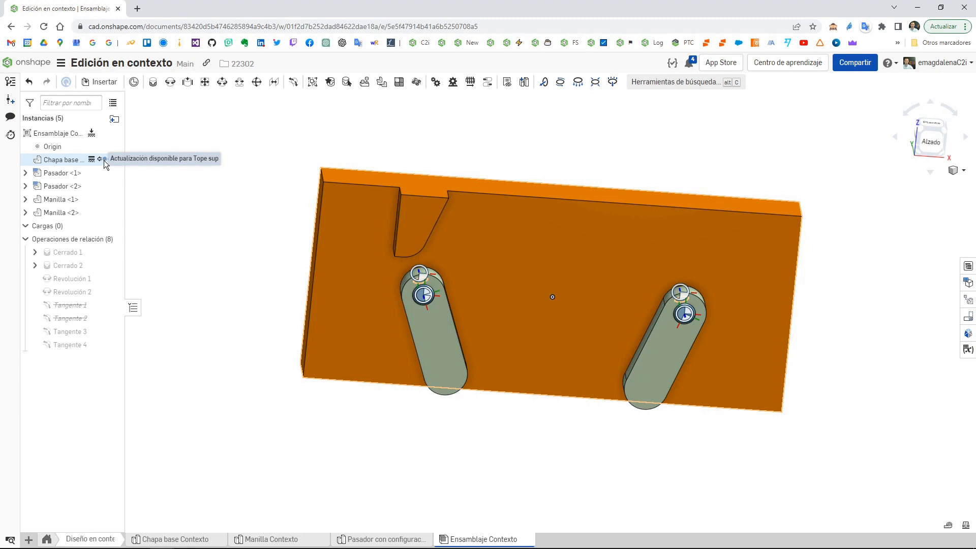
# Step: Suppress the Tangente 3 and Tangente 4 mates to free both handles
pyautogui.click(70, 343)
pyautogui.click(70, 331)
pyautogui.rightClick(71, 333)
pyautogui.click(102, 385)
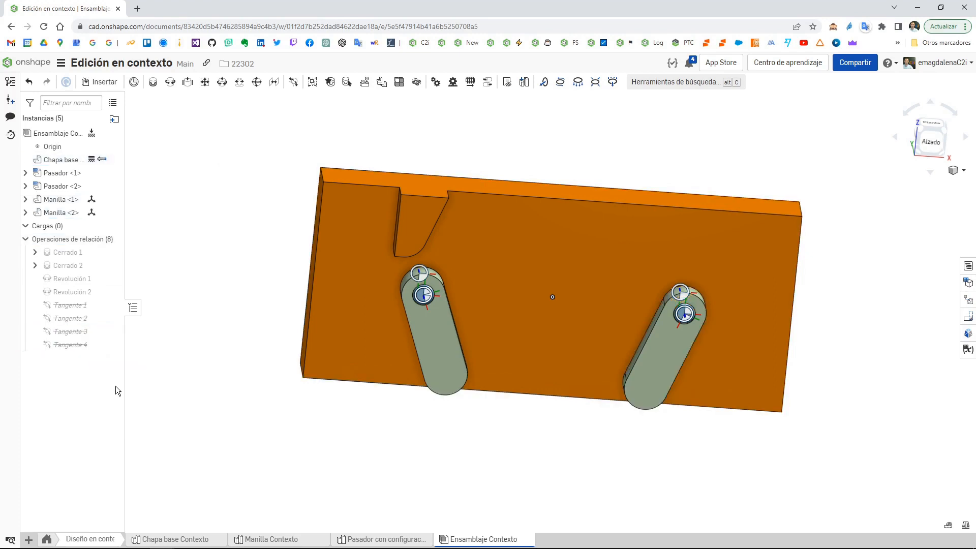
# Step: Swing both handles up to slanted positions above their pins and update the base plate's Tope sup context
pyautogui.moveTo(408, 362); pyautogui.dragTo(496, 238)
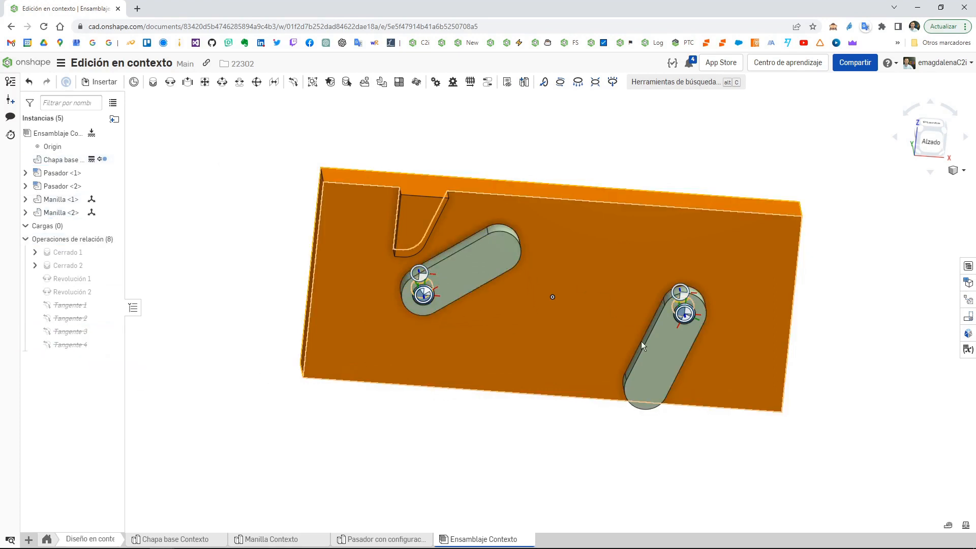
pyautogui.moveTo(621, 269); pyautogui.dragTo(609, 256)
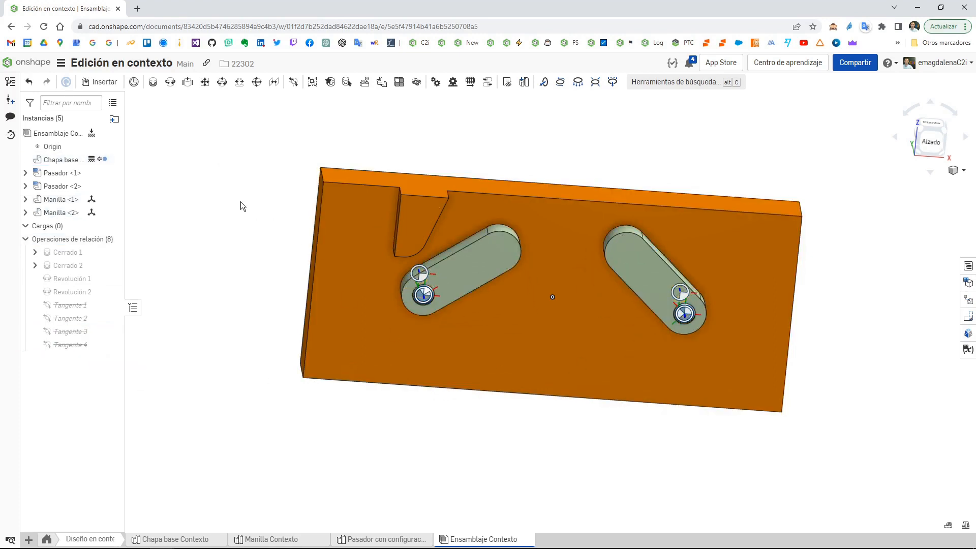
pyautogui.click(75, 161)
pyautogui.rightClick(77, 164)
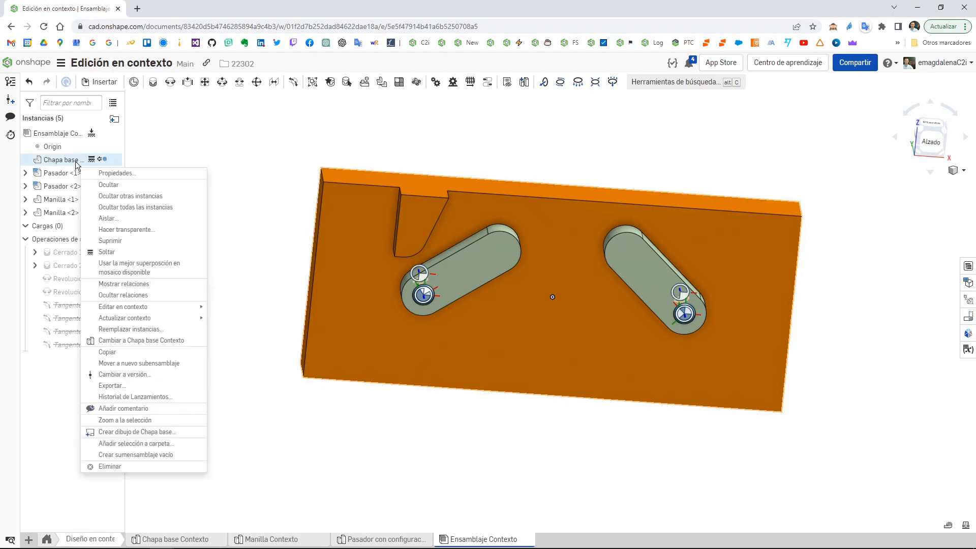
pyautogui.moveTo(118, 319)
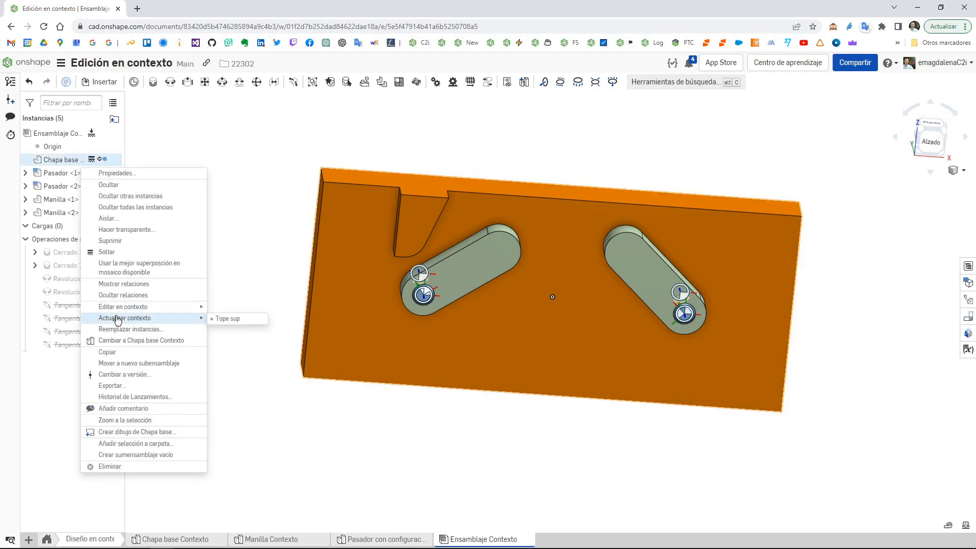
pyautogui.click(237, 319)
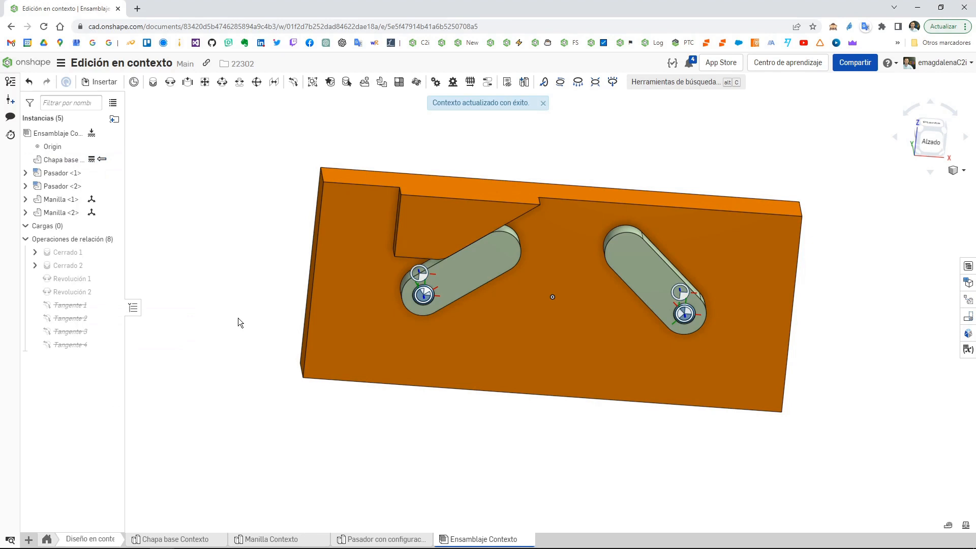
# Step: Rotate the left handle up toward the base plate's top edge and update the Tope sup context again
pyautogui.moveTo(563, 264); pyautogui.dragTo(555, 232, button='right')
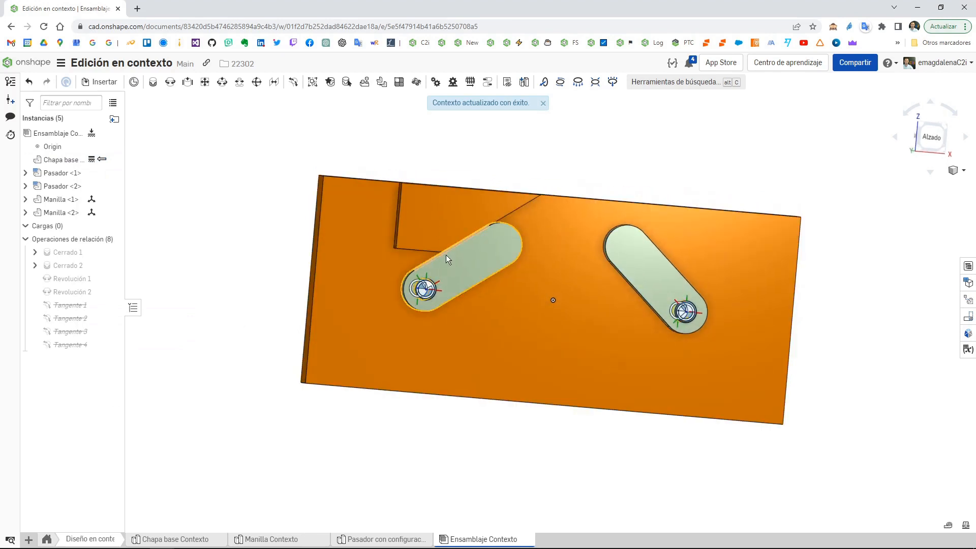
pyautogui.moveTo(490, 247); pyautogui.dragTo(456, 212)
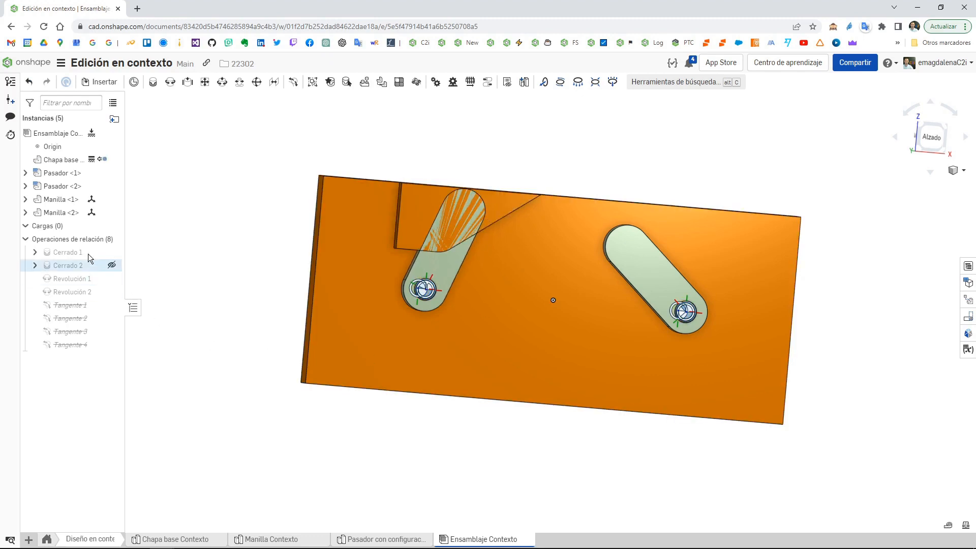
pyautogui.rightClick(71, 163)
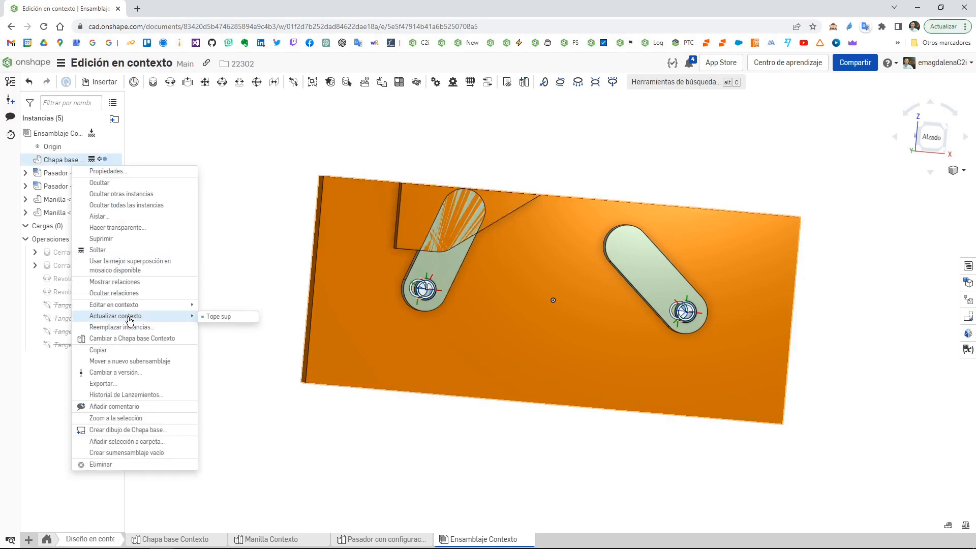
pyautogui.click(215, 320)
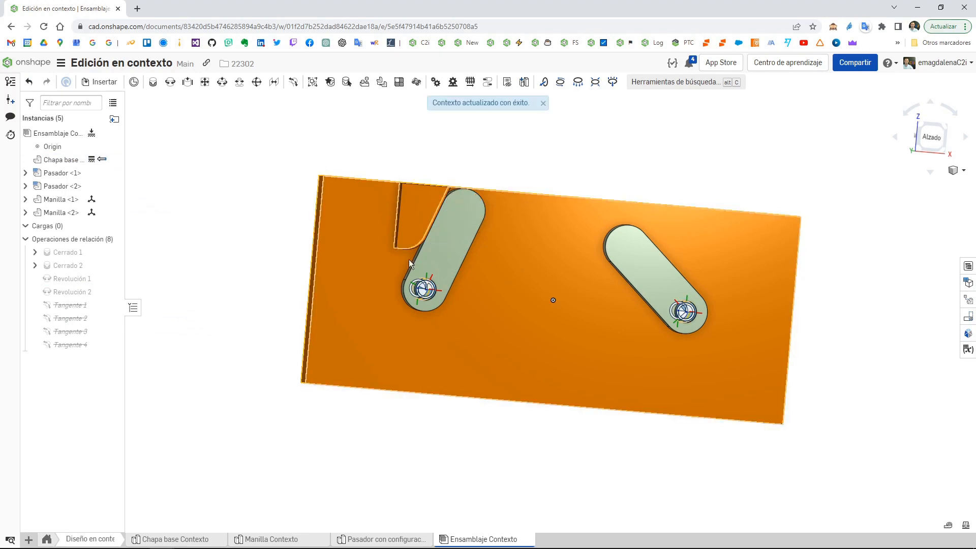
# Step: Unsuppress the Tangente 1 and Tangente 2 mates to hold both handles against the base plate's top face
pyautogui.click(71, 305)
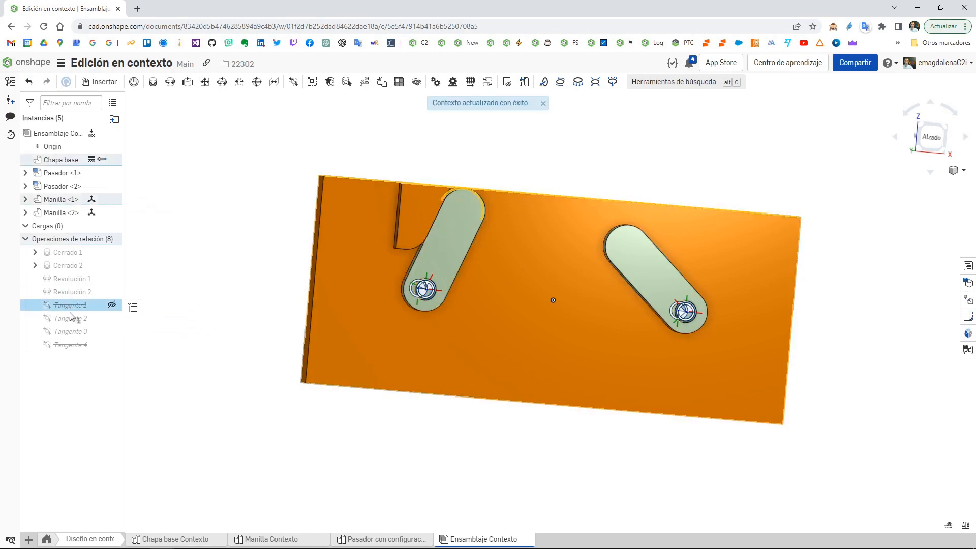
pyautogui.keyDown('shift'); pyautogui.click(74, 318); pyautogui.keyUp('shift')
pyautogui.rightClick(76, 318)
pyautogui.click(108, 372)
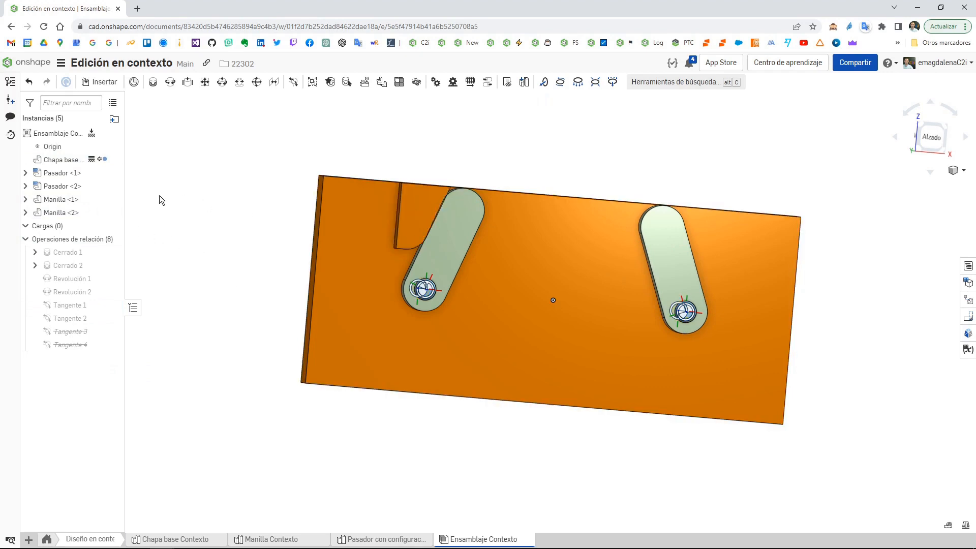
# Step: Update the base plate's Tope sup context to the handles' upper mated positions
pyautogui.rightClick(89, 161)
pyautogui.moveTo(128, 316)
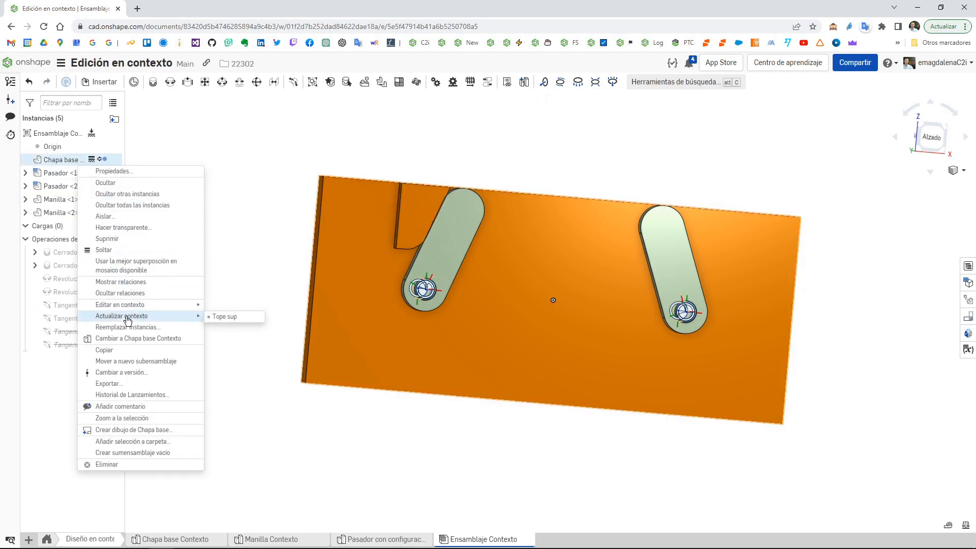
pyautogui.click(235, 321)
# Step: Suppress the Tangente 1 and Tangente 2 mates again to release the handles from the top face
pyautogui.moveTo(447, 338); pyautogui.dragTo(425, 347, button='right')
pyautogui.click(76, 305)
pyautogui.keyDown('shift'); pyautogui.click(78, 318); pyautogui.keyUp('shift')
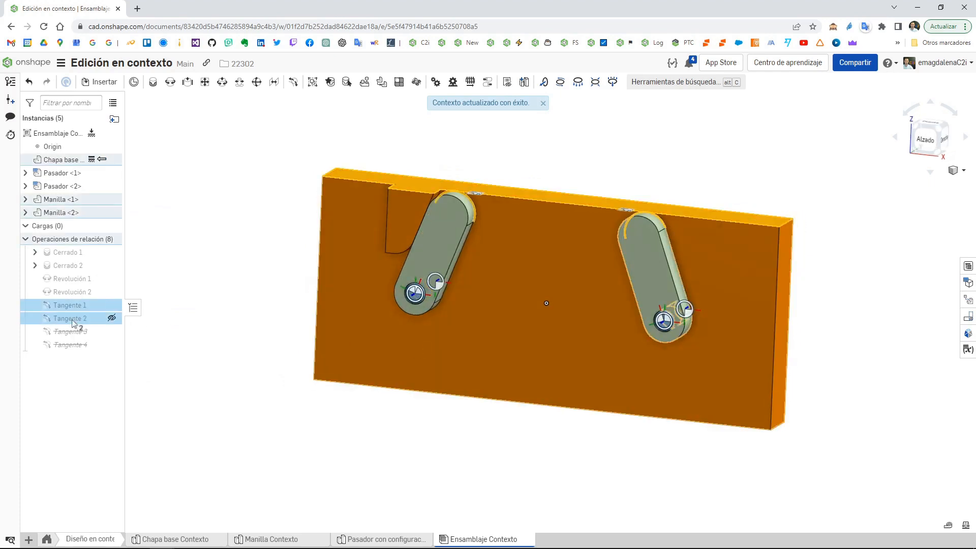
pyautogui.rightClick(78, 320)
pyautogui.click(108, 376)
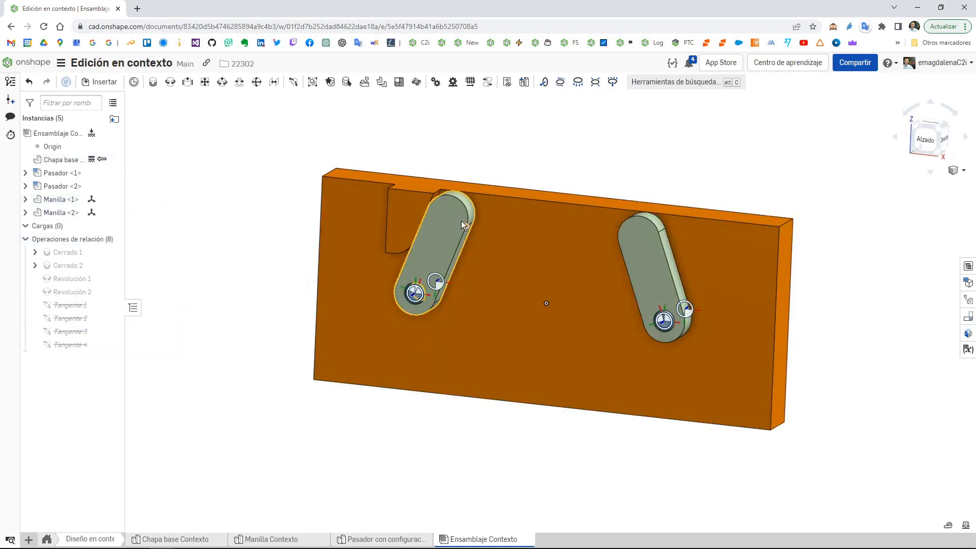
# Step: Unsuppress the Tangente 3 and Tangente 4 mates to bring the handles to the base plate's bottom face
pyautogui.click(75, 333)
pyautogui.keyDown('shift'); pyautogui.click(72, 344); pyautogui.keyUp('shift')
pyautogui.rightClick(76, 347)
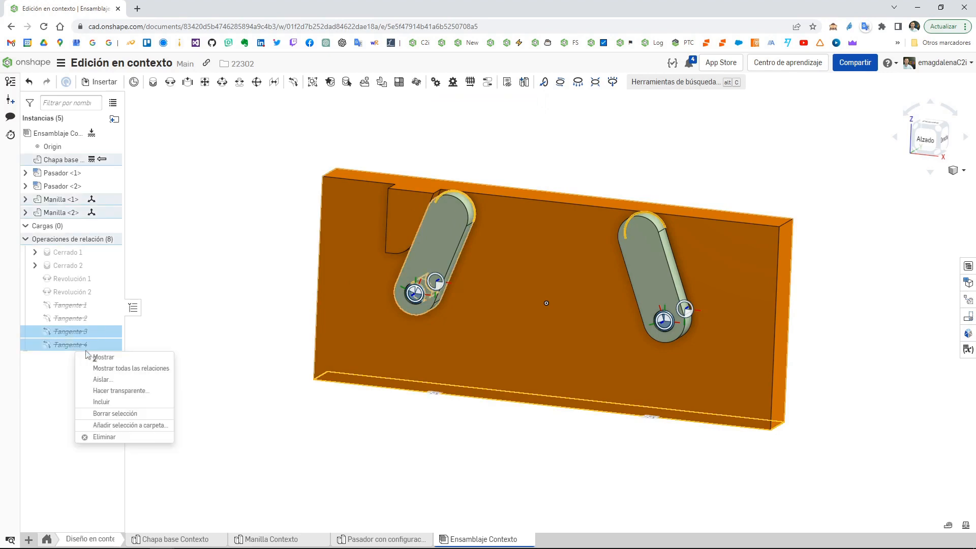
pyautogui.click(139, 391)
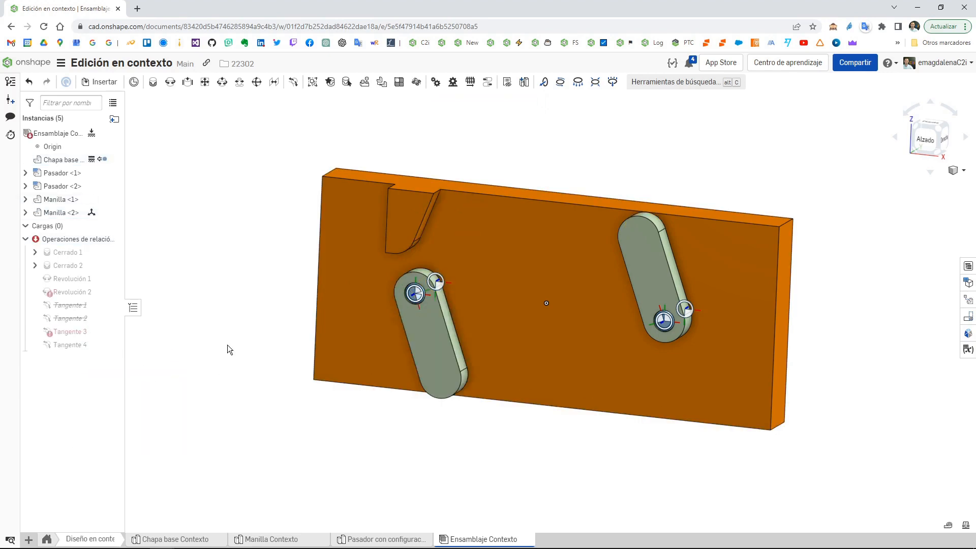
# Step: Suppress the Tangente 3 mate and swing the right handle down toward the base plate's lower edge
pyautogui.moveTo(634, 243); pyautogui.dragTo(532, 393)
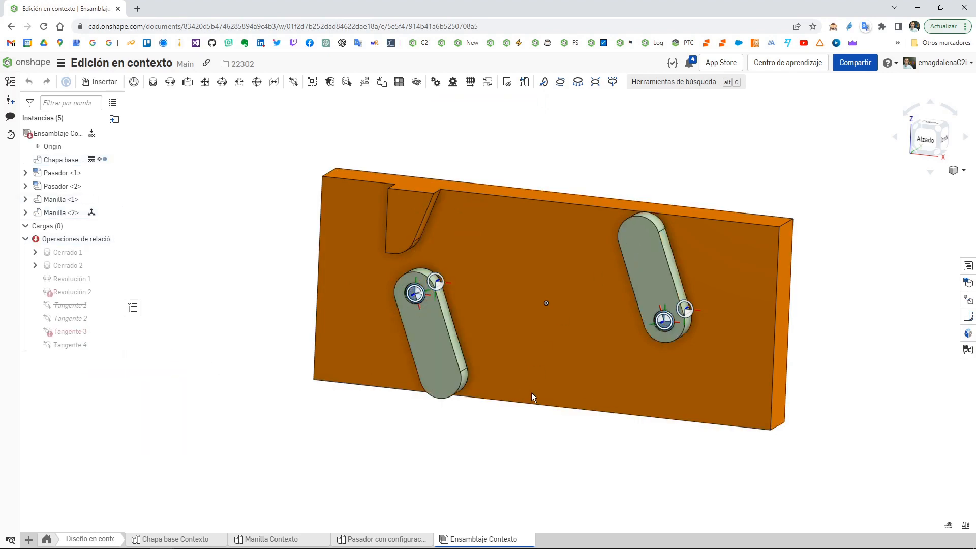
pyautogui.rightClick(69, 334)
pyautogui.click(93, 414)
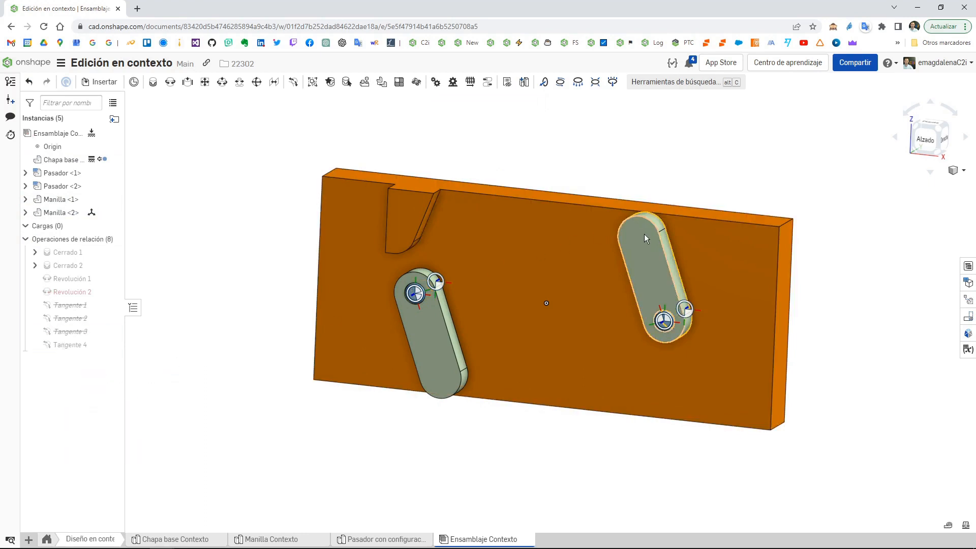
pyautogui.moveTo(645, 234); pyautogui.dragTo(557, 393)
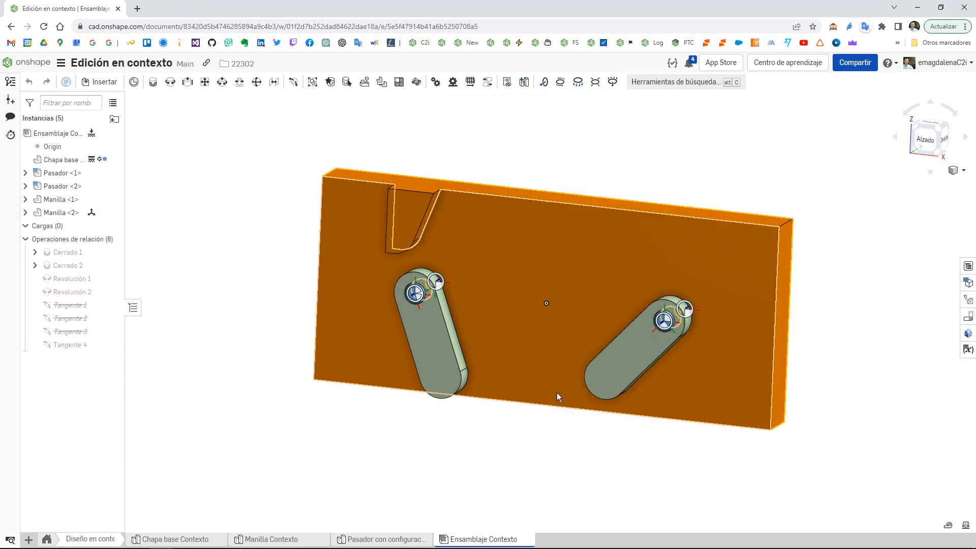
# Step: Unsuppress the Tangente 3 mate so the right handle is tangent to the base plate's bottom face
pyautogui.rightClick(75, 344)
pyautogui.click(188, 312)
pyautogui.rightClick(97, 332)
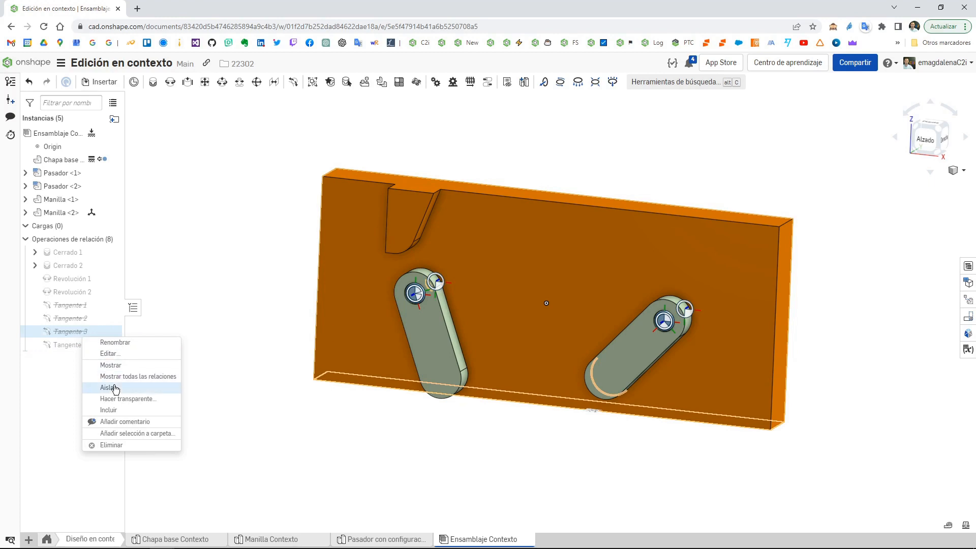
pyautogui.click(122, 411)
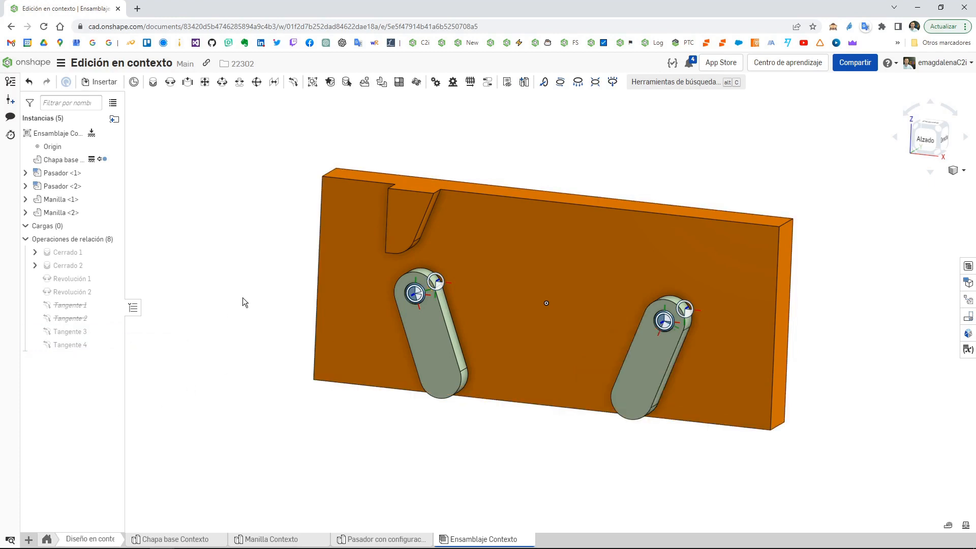
# Step: Edit the base plate in context, creating a new assembly context for the handles' lower position
pyautogui.rightClick(353, 207)
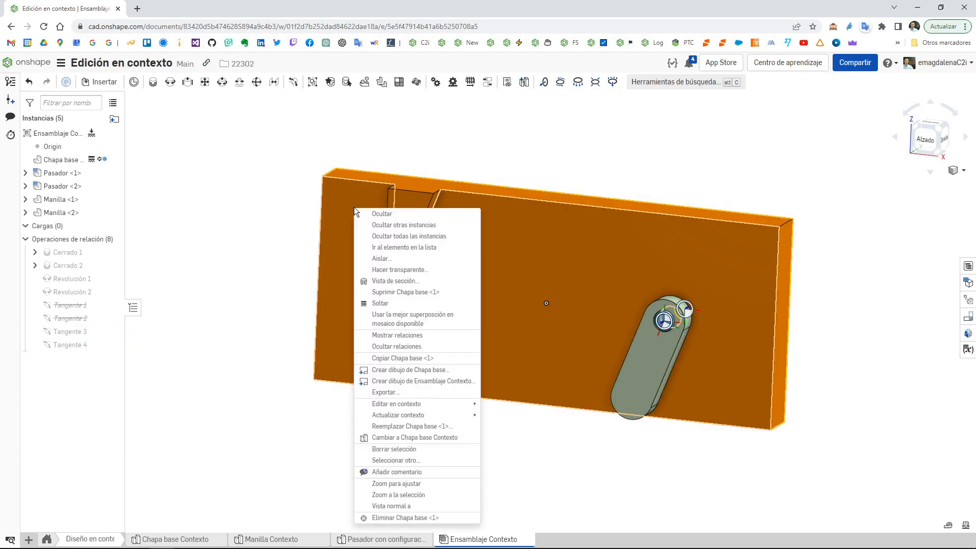
pyautogui.moveTo(404, 418)
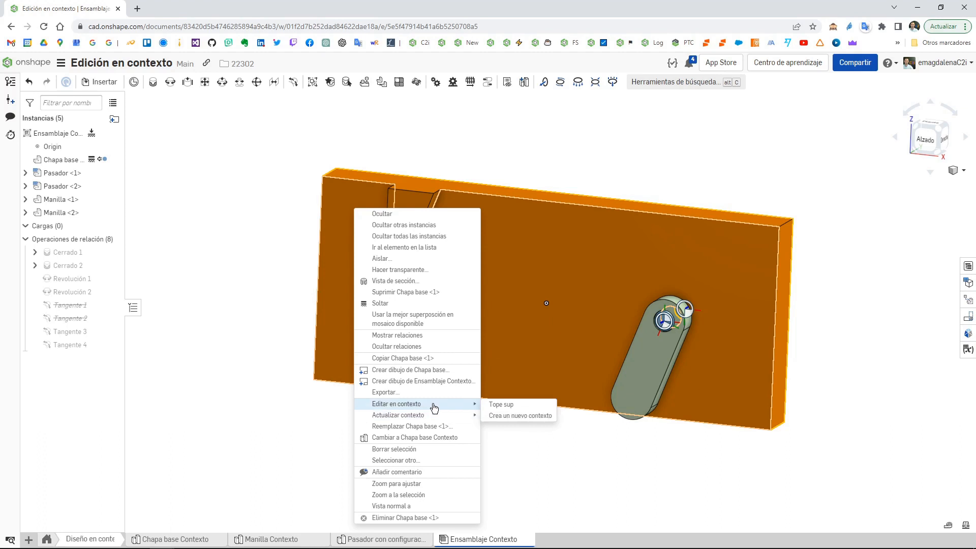
pyautogui.click(521, 417)
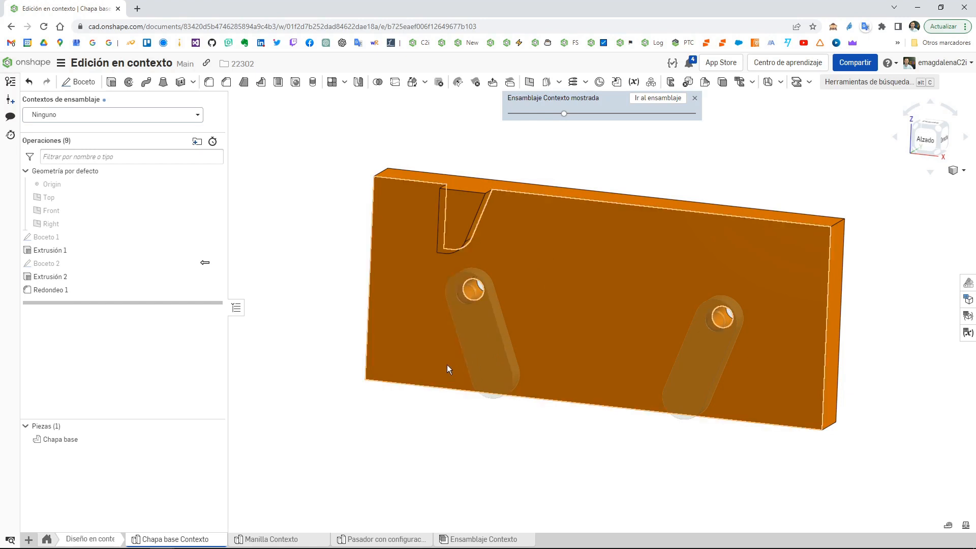
# Step: On the plate's front face, sketch a three-line stop profile rising from the bottom edge, with a sloped side about 26 mm long beside the left handle
pyautogui.rightClick(410, 289)
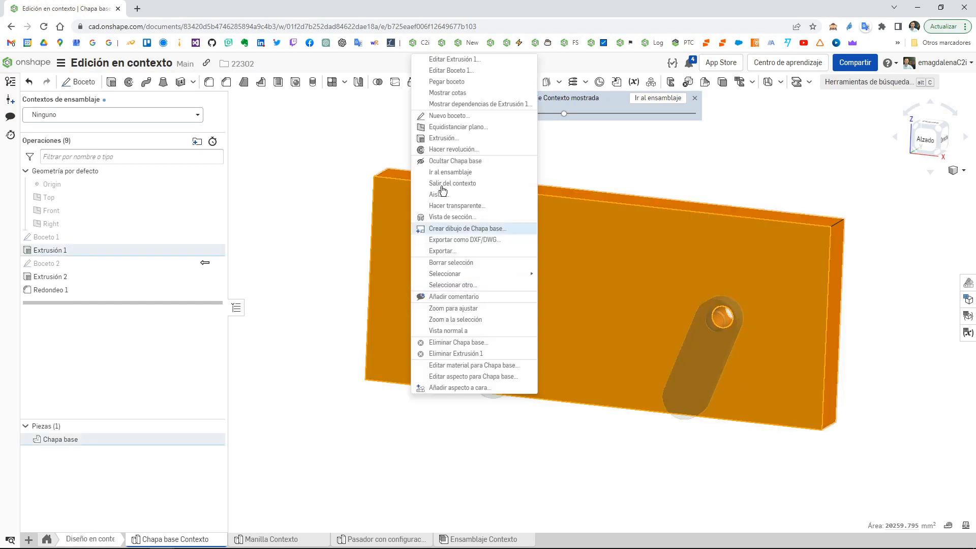
pyautogui.click(440, 125)
pyautogui.press('n')
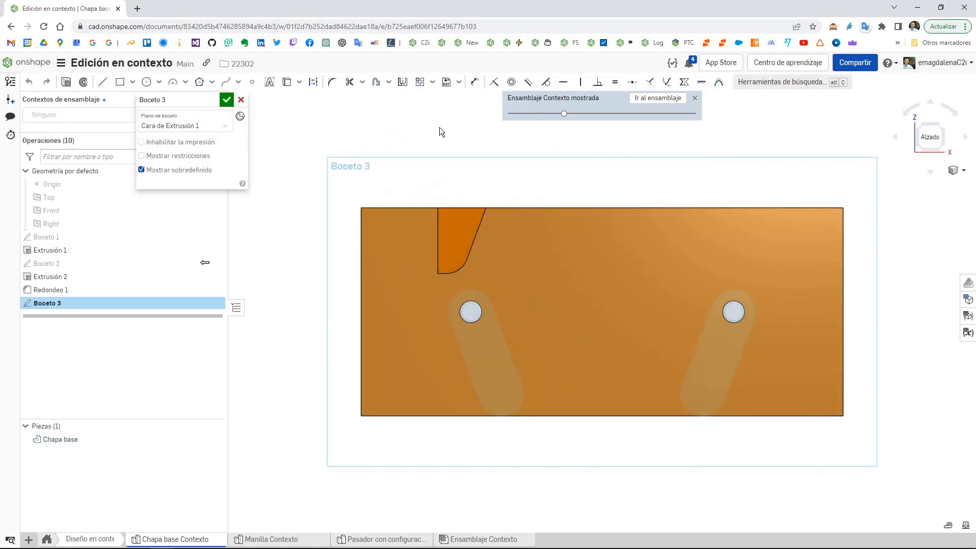
pyautogui.press('l')
pyautogui.click(428, 416)
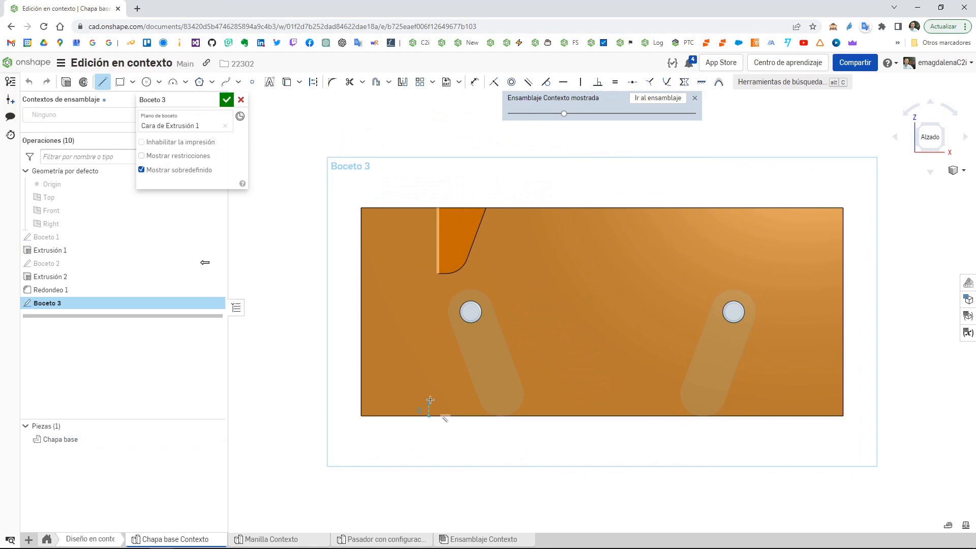
pyautogui.click(428, 361)
pyautogui.click(450, 362)
pyautogui.click(468, 415)
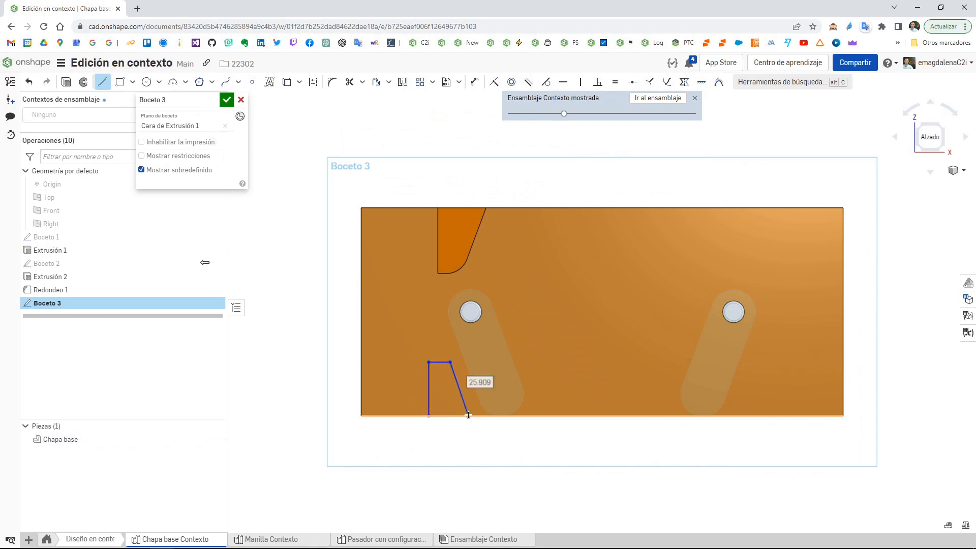
pyautogui.press('Escape')
# Step: Make the profile's sloped line coincident with the adjacent straight edge of the left handle
pyautogui.click(463, 401)
pyautogui.click(474, 382)
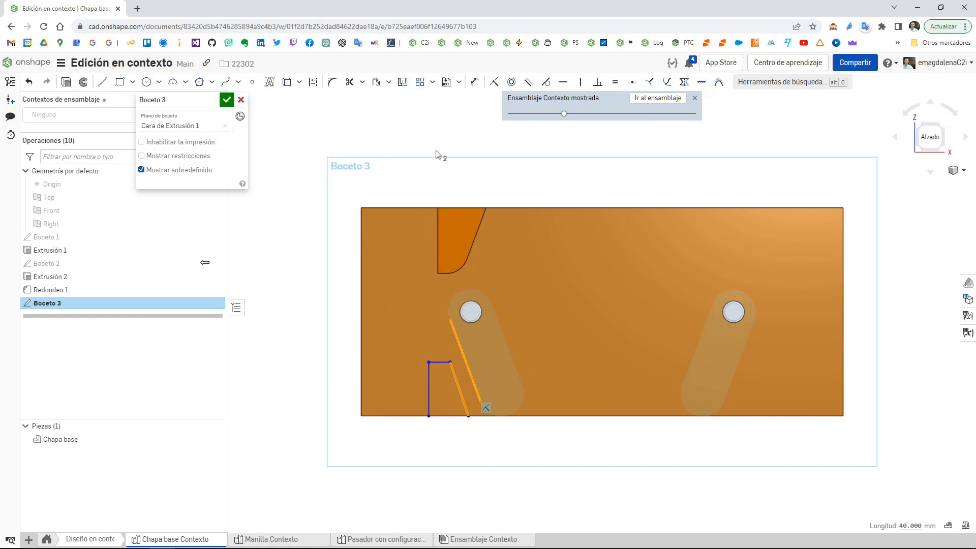
pyautogui.click(493, 82)
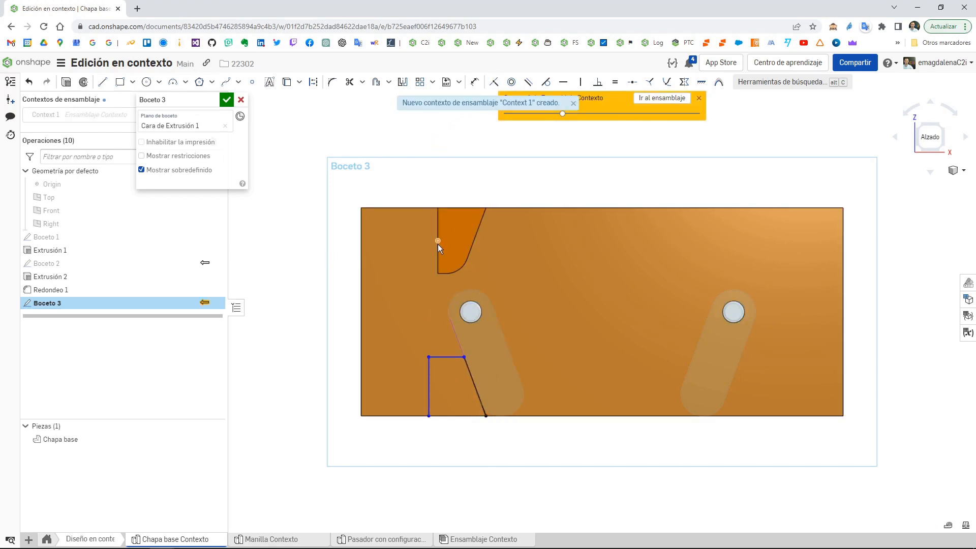
# Step: Dimension the profile's vertical side to 30 mm and its distance from the plate's left edge to 30 mm, and finish the sketch
pyautogui.press('d')
pyautogui.click(428, 388)
pyautogui.click(403, 390)
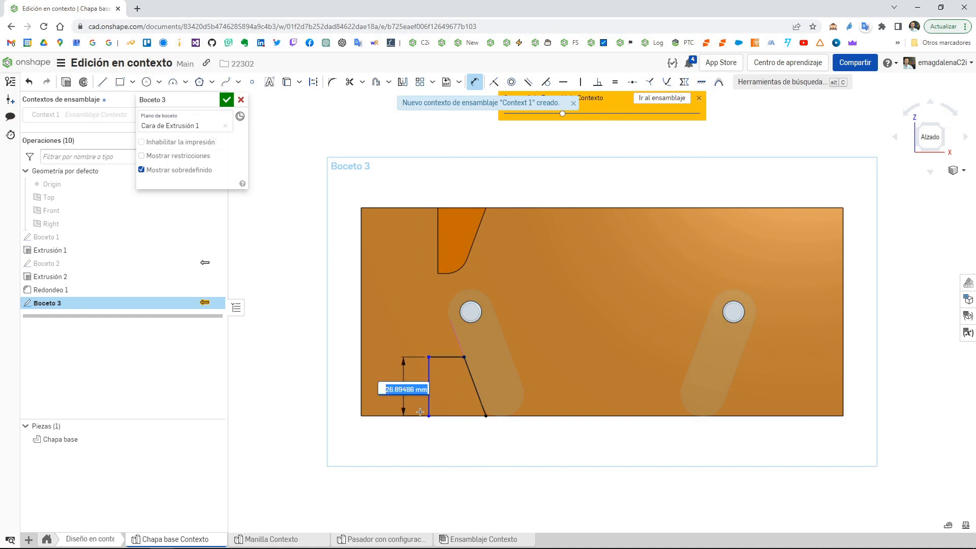
pyautogui.write('30')
pyautogui.press('Return')
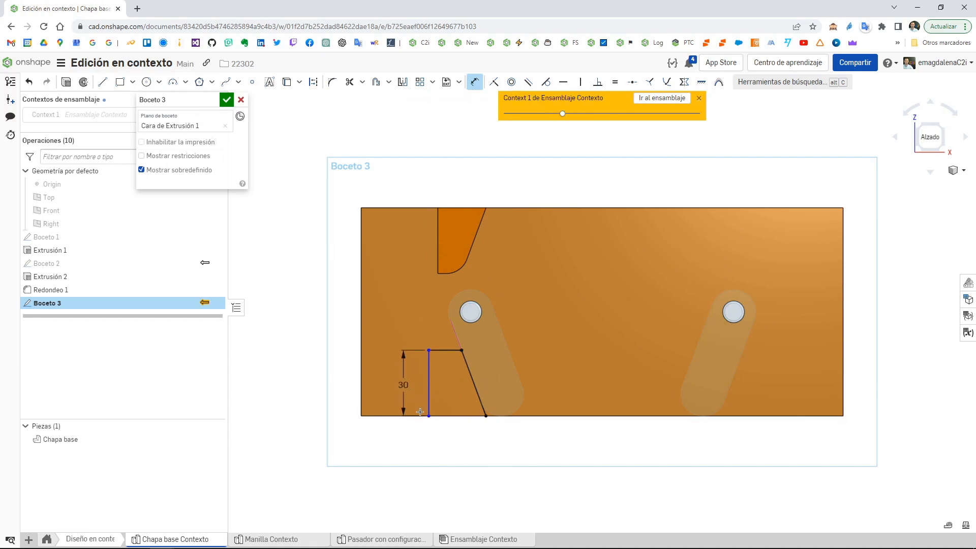
pyautogui.click(429, 386)
pyautogui.click(361, 387)
pyautogui.click(388, 459)
pyautogui.write('30.86231')
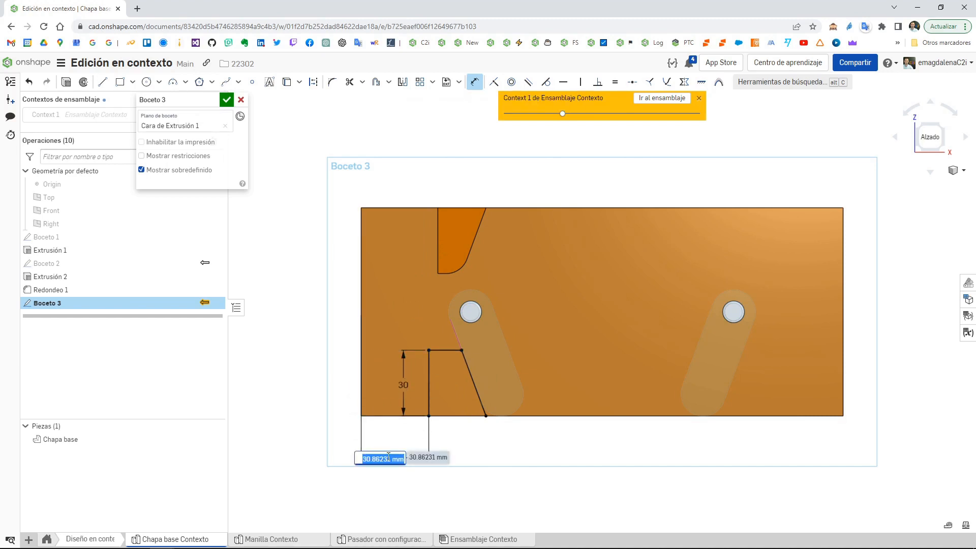
pyautogui.press('Return')
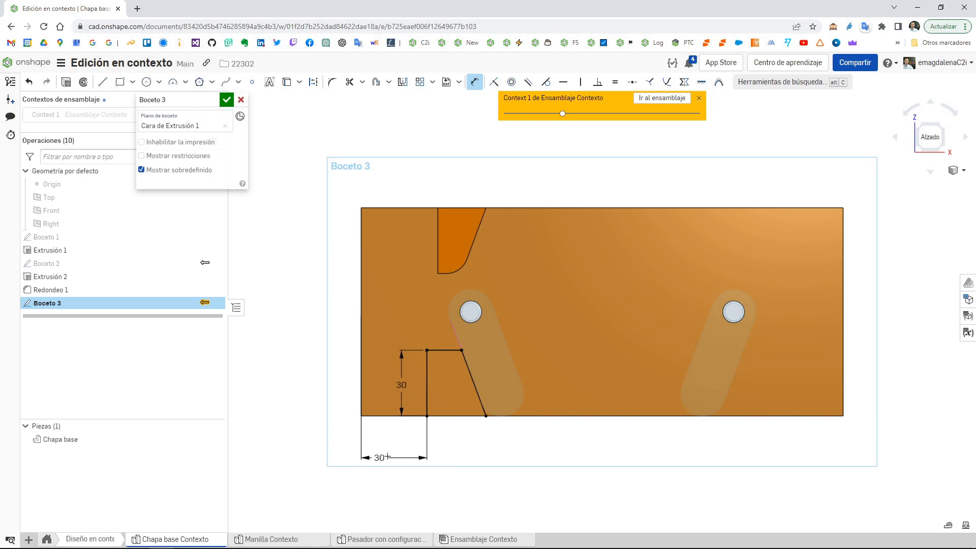
pyautogui.click(228, 102)
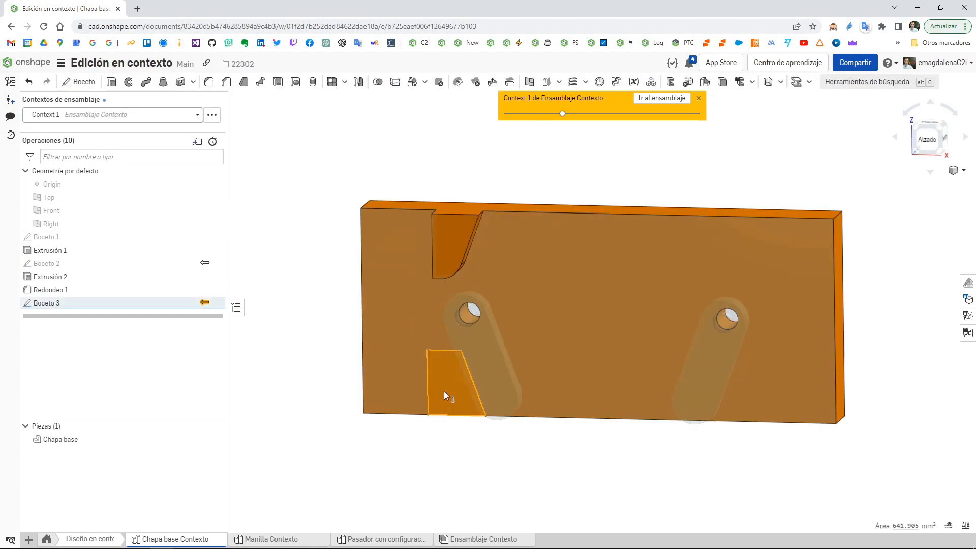
# Step: Extrude the lower stop profile 10 mm outward, adding it to the base plate
pyautogui.click(111, 82)
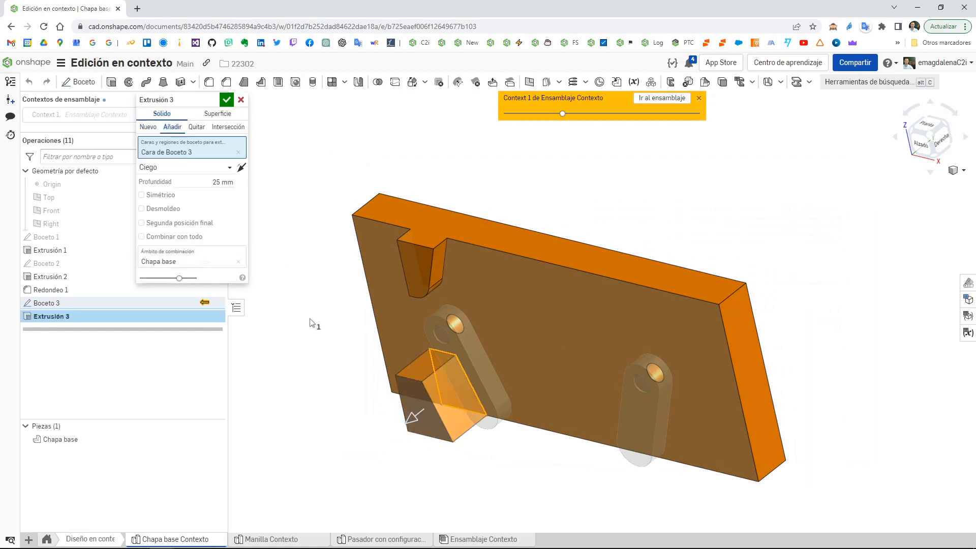
pyautogui.click(211, 182)
pyautogui.write('10')
pyautogui.press('Return')
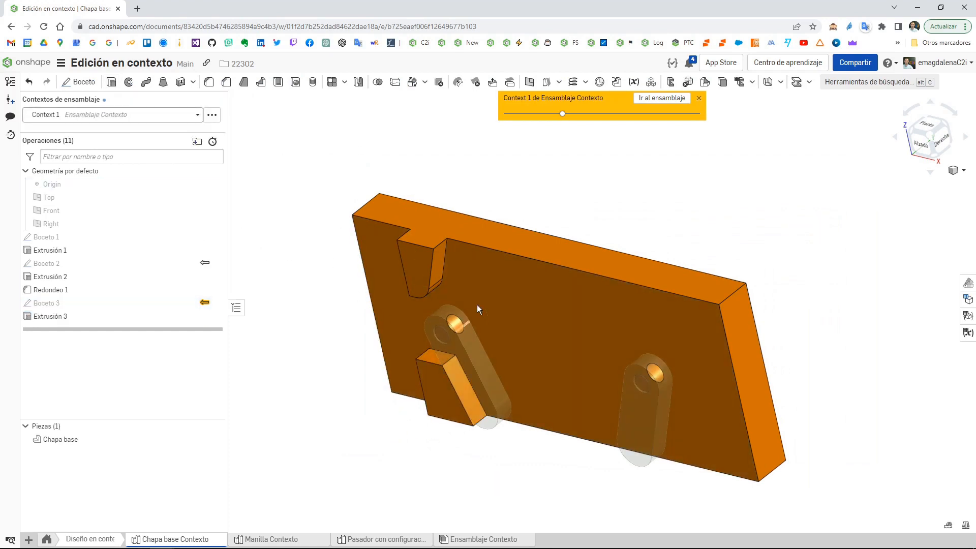
# Step: Move Redondeo 1 after Extrusión 3 and add the lower stop's upper corner edge to that fillet
pyautogui.moveTo(401, 321); pyautogui.dragTo(493, 318, button='right')
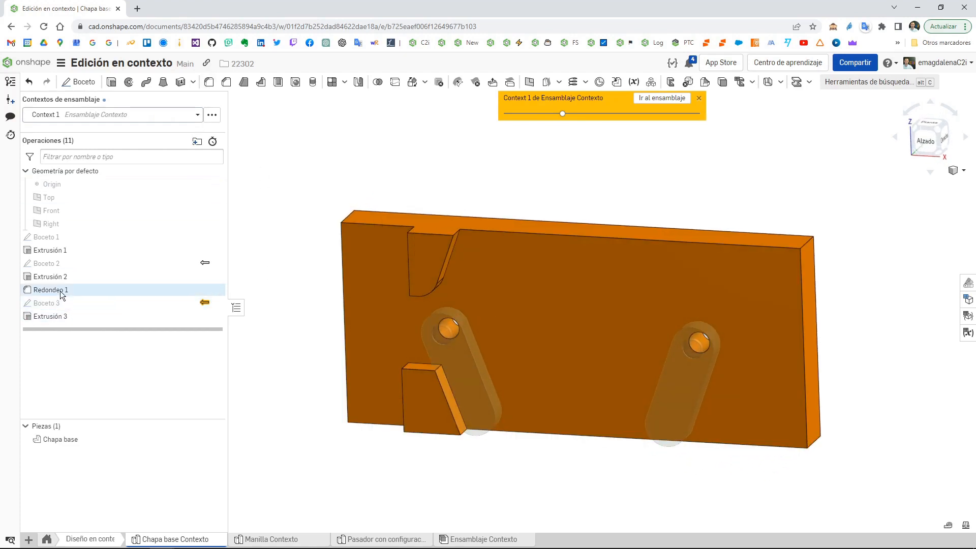
pyautogui.moveTo(60, 291); pyautogui.dragTo(67, 328)
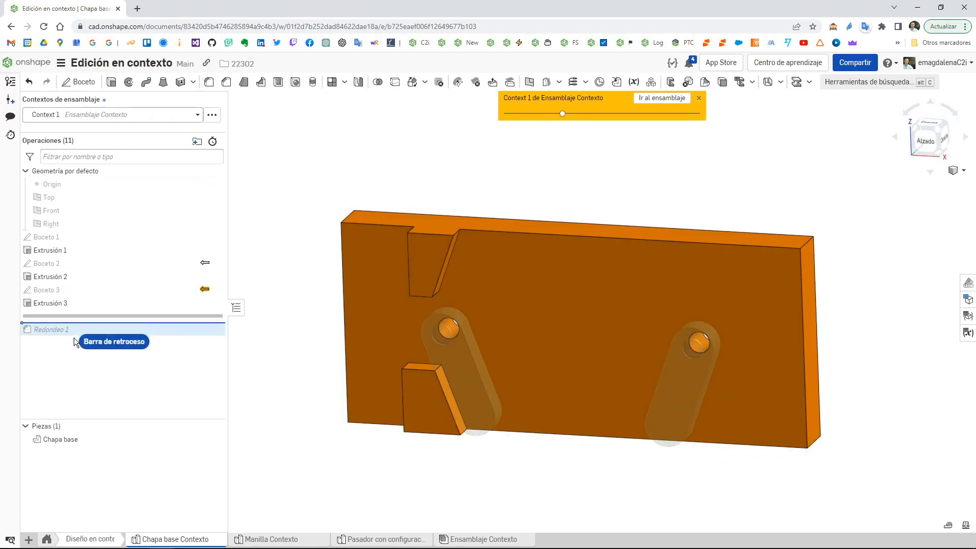
pyautogui.doubleClick(61, 317)
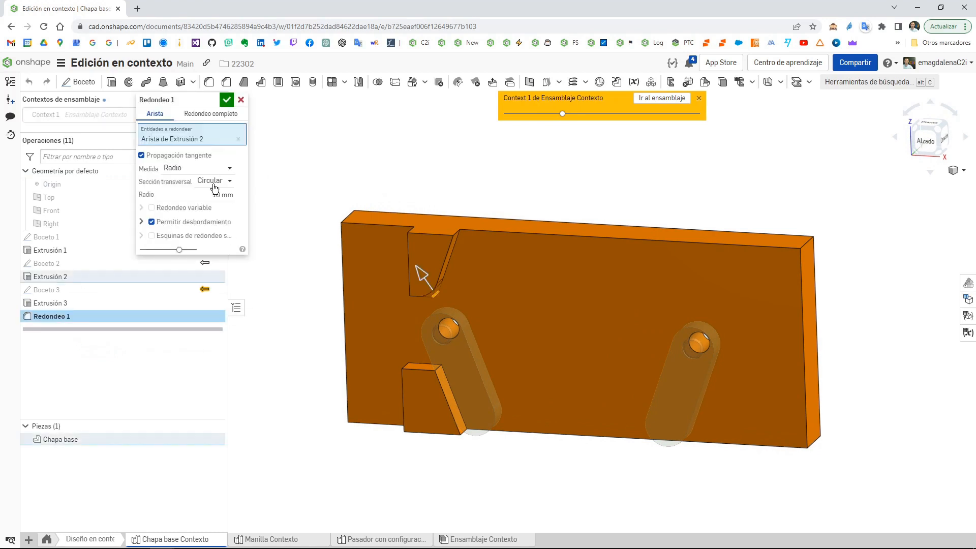
pyautogui.click(436, 368)
pyautogui.click(226, 99)
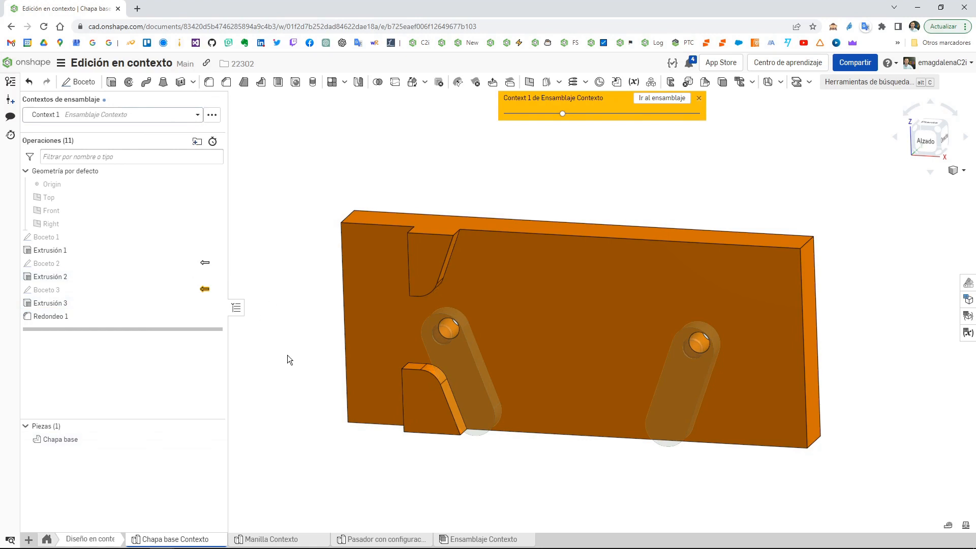
# Step: Edit Boceto 3 to set the lower stop's distance from the plate's left edge to 35 mm
pyautogui.moveTo(287, 355); pyautogui.dragTo(316, 389, button='right')
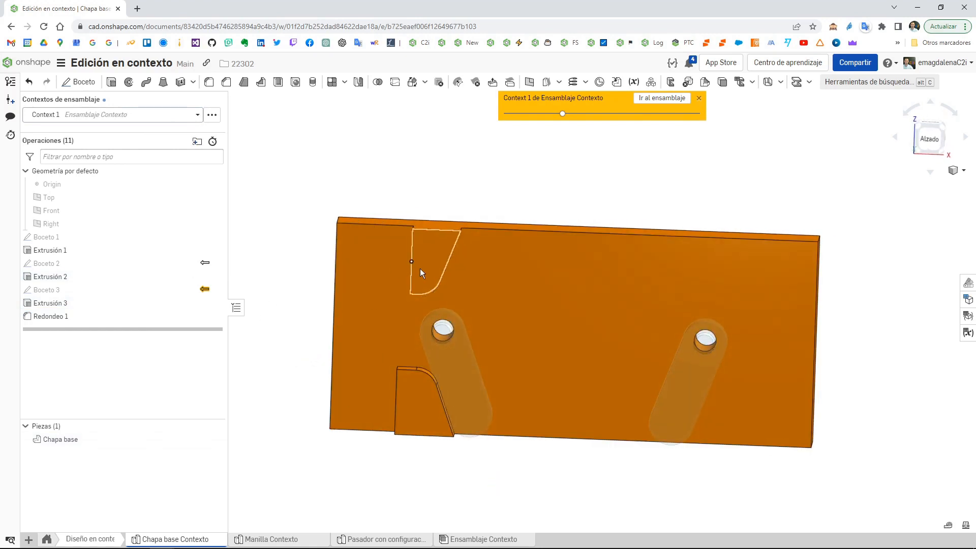
pyautogui.doubleClick(48, 290)
pyautogui.doubleClick(349, 468)
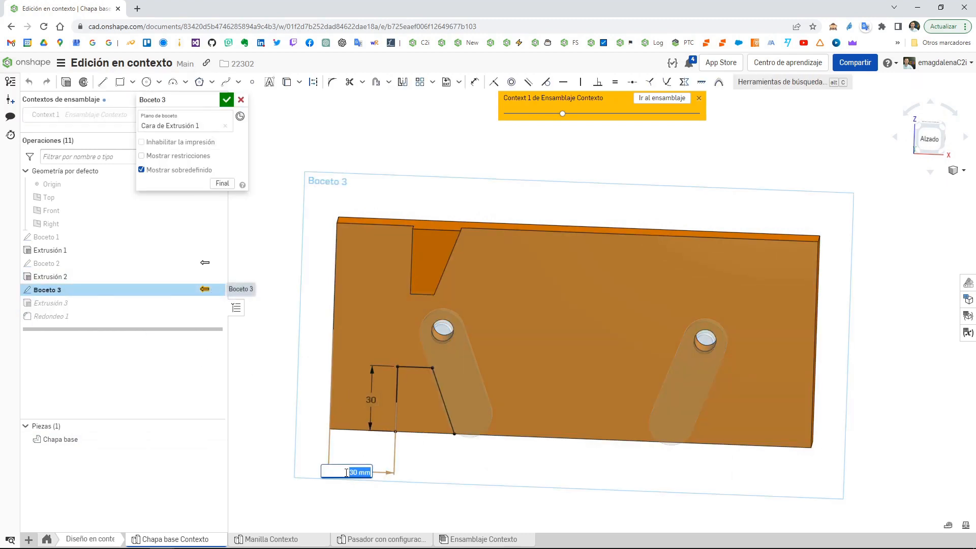
pyautogui.write('35')
pyautogui.press('Return')
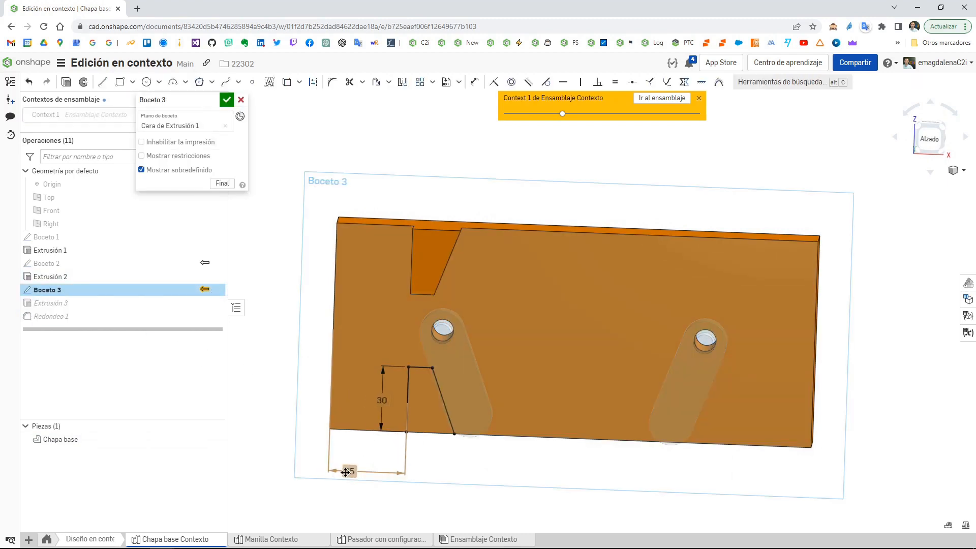
pyautogui.click(226, 100)
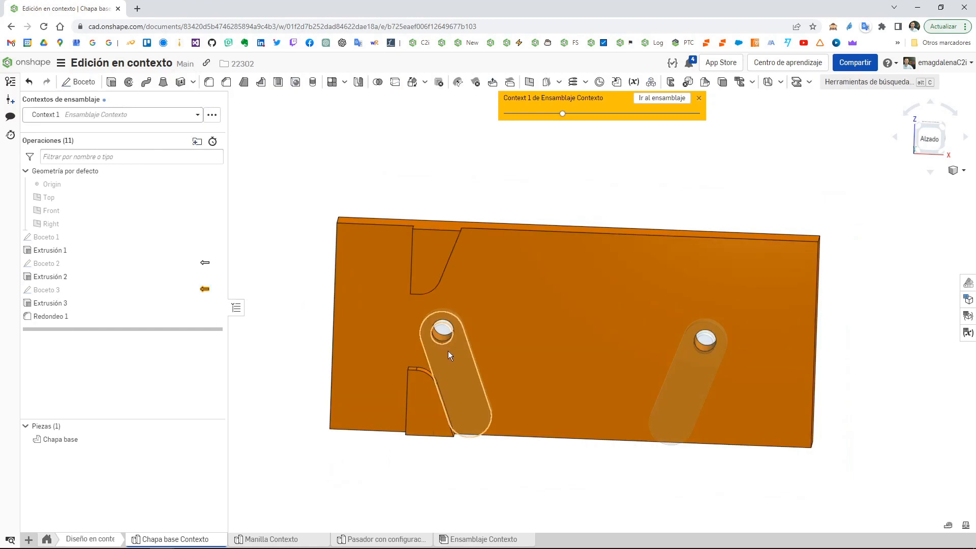
# Step: Rename the current assembly context as "Tope inf"
pyautogui.moveTo(447, 350); pyautogui.dragTo(465, 362, button='right')
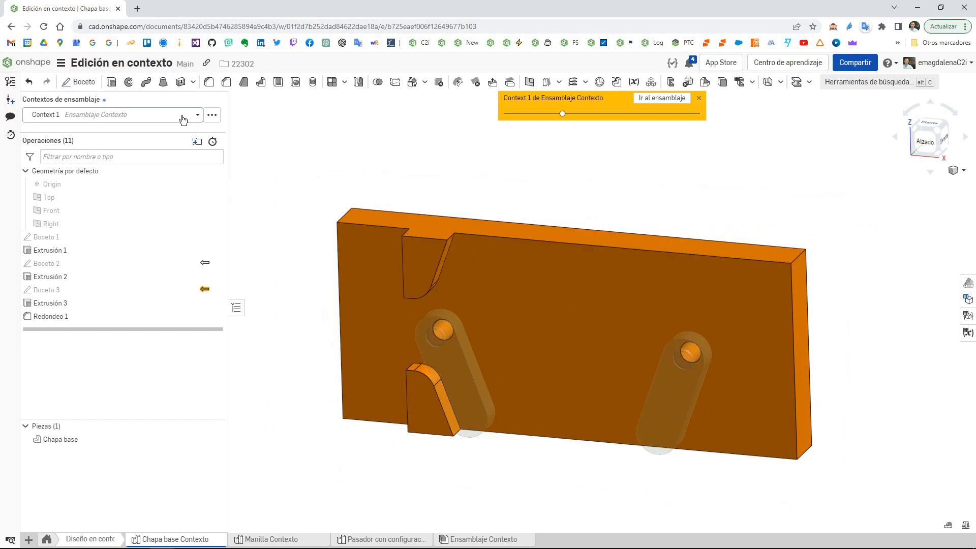
pyautogui.click(212, 115)
pyautogui.click(108, 132)
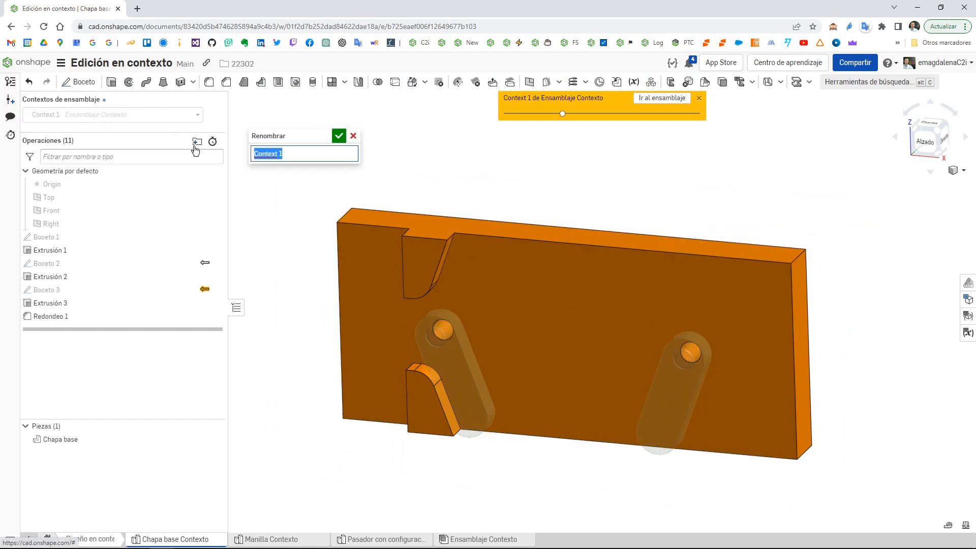
pyautogui.write('Tope')
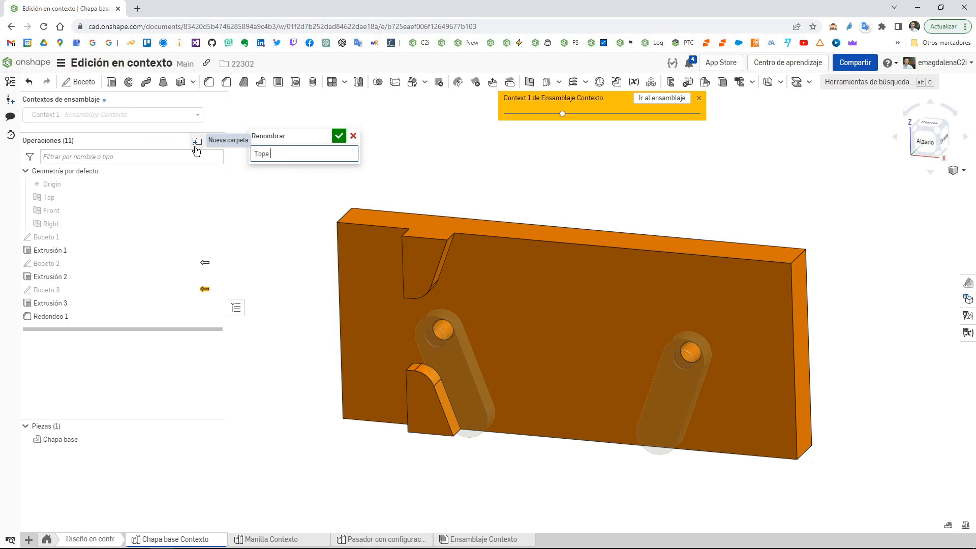
pyautogui.write(' inf')
pyautogui.press('Return')
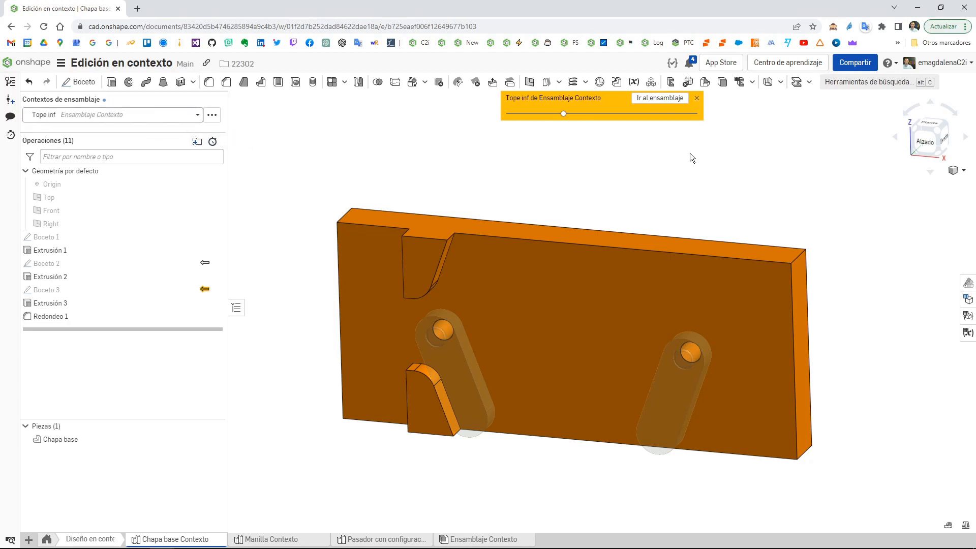
# Step: Return to the assembly and highlight the Tangente 3 and Tangente 4 mates to check the geometry they relate
pyautogui.click(660, 98)
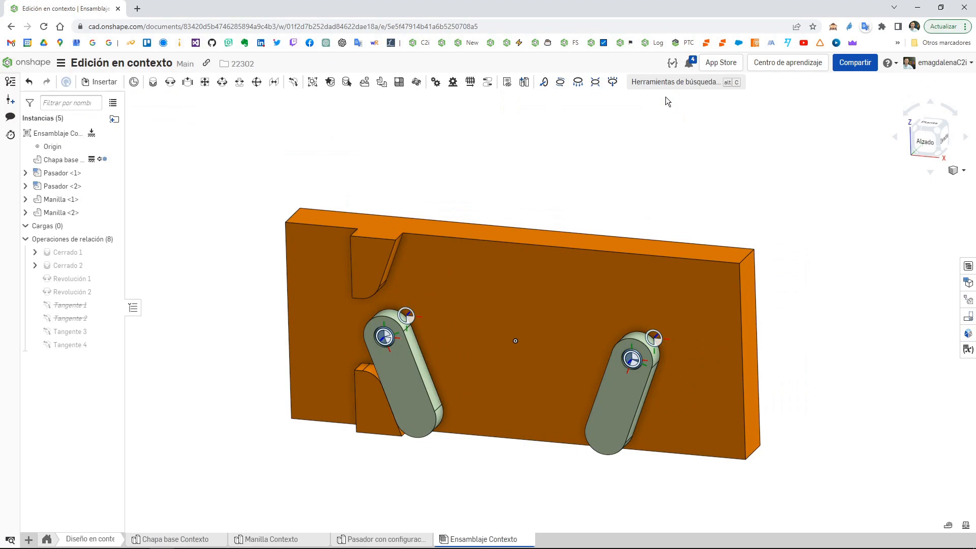
pyautogui.click(71, 347)
pyautogui.click(75, 334)
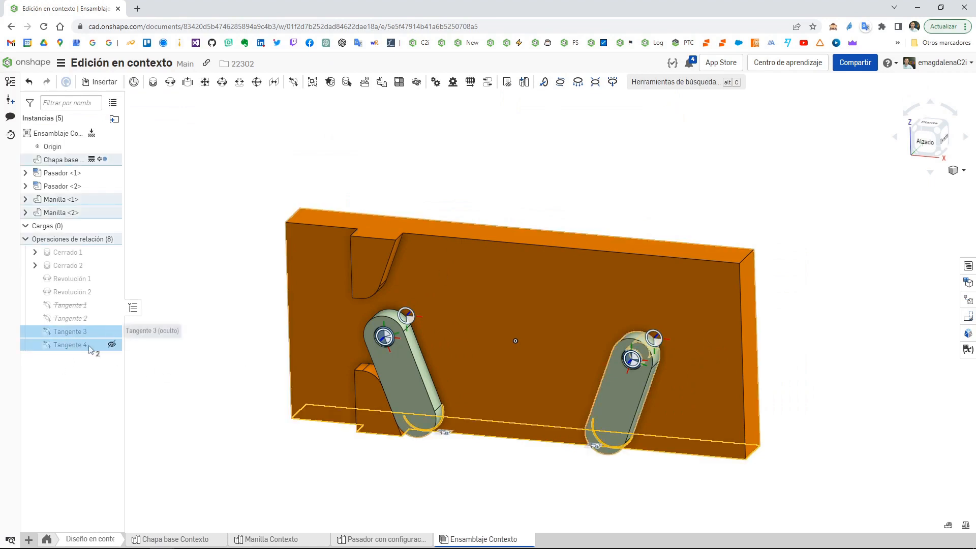
pyautogui.click(249, 400)
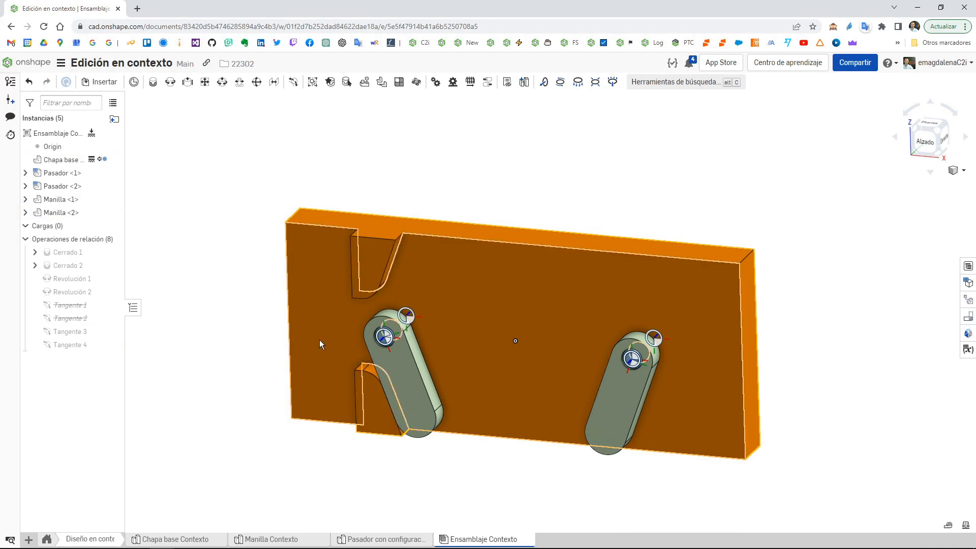